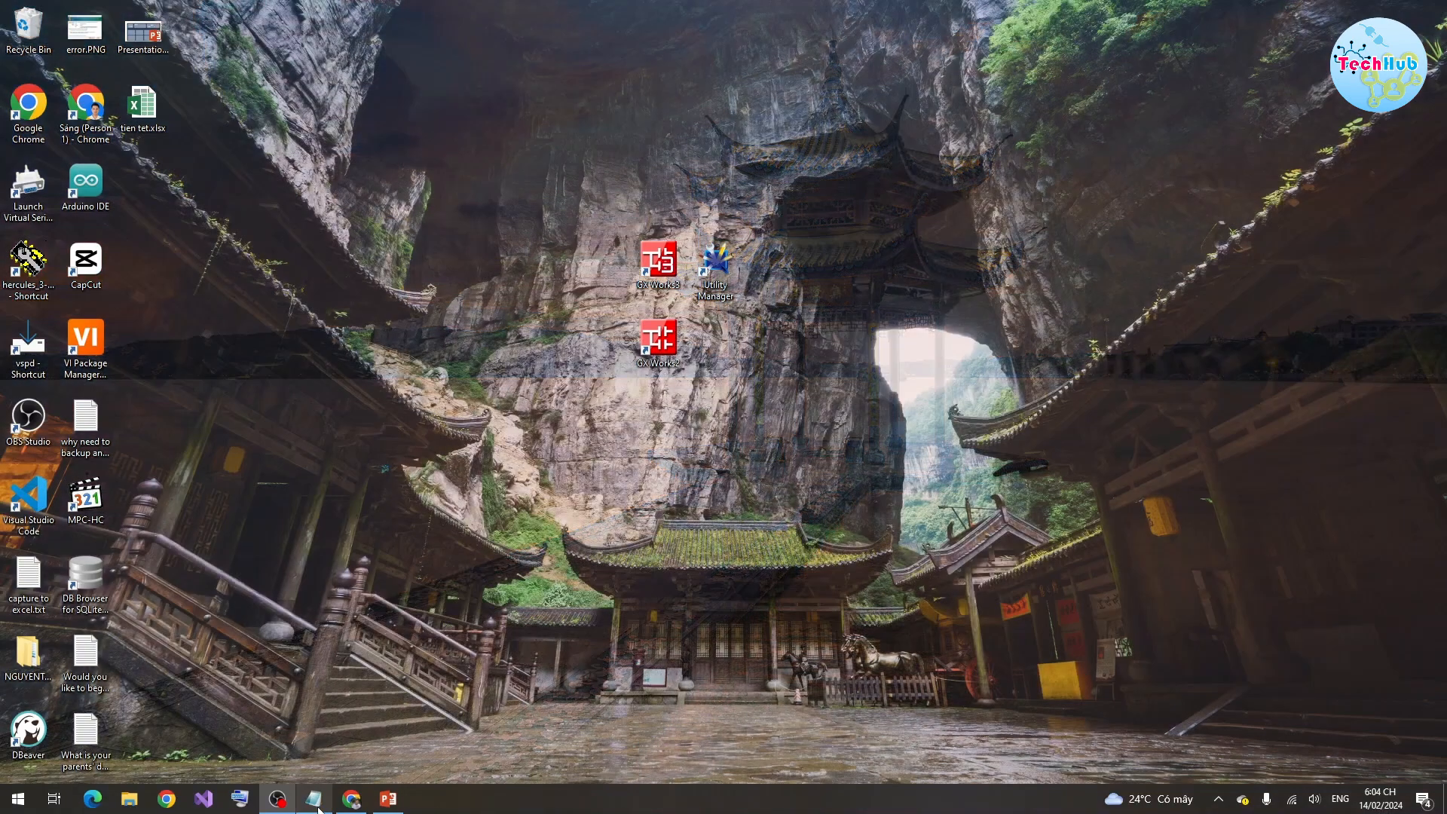
Open the Notepad notes and examine the HMI model numbers and the physical-connection video link.
{"action": "left_click", "coordinate": [316, 802]}
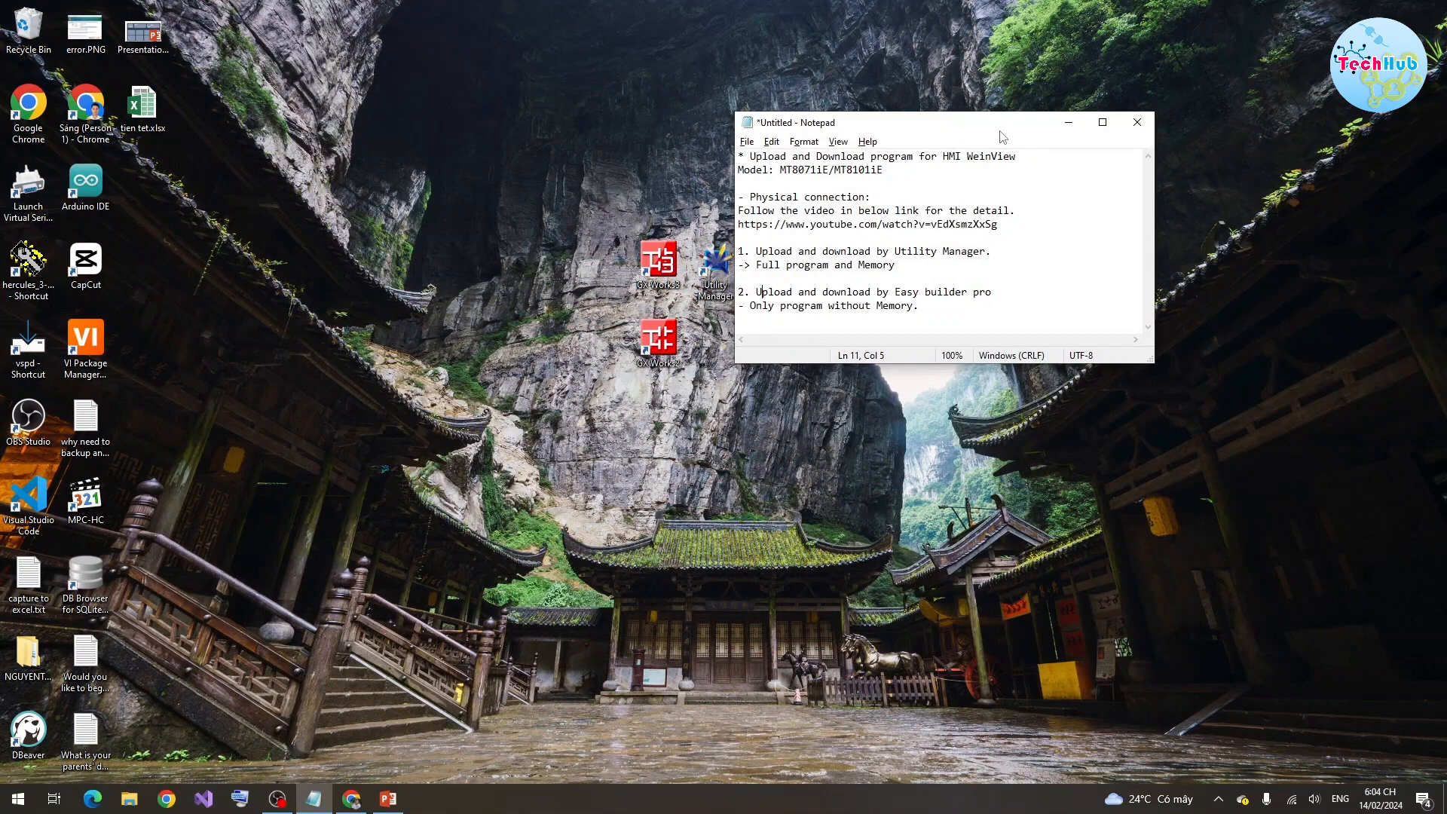
{"action": "left_click_drag", "start_coordinate": [1002, 130], "coordinate": [674, 109]}
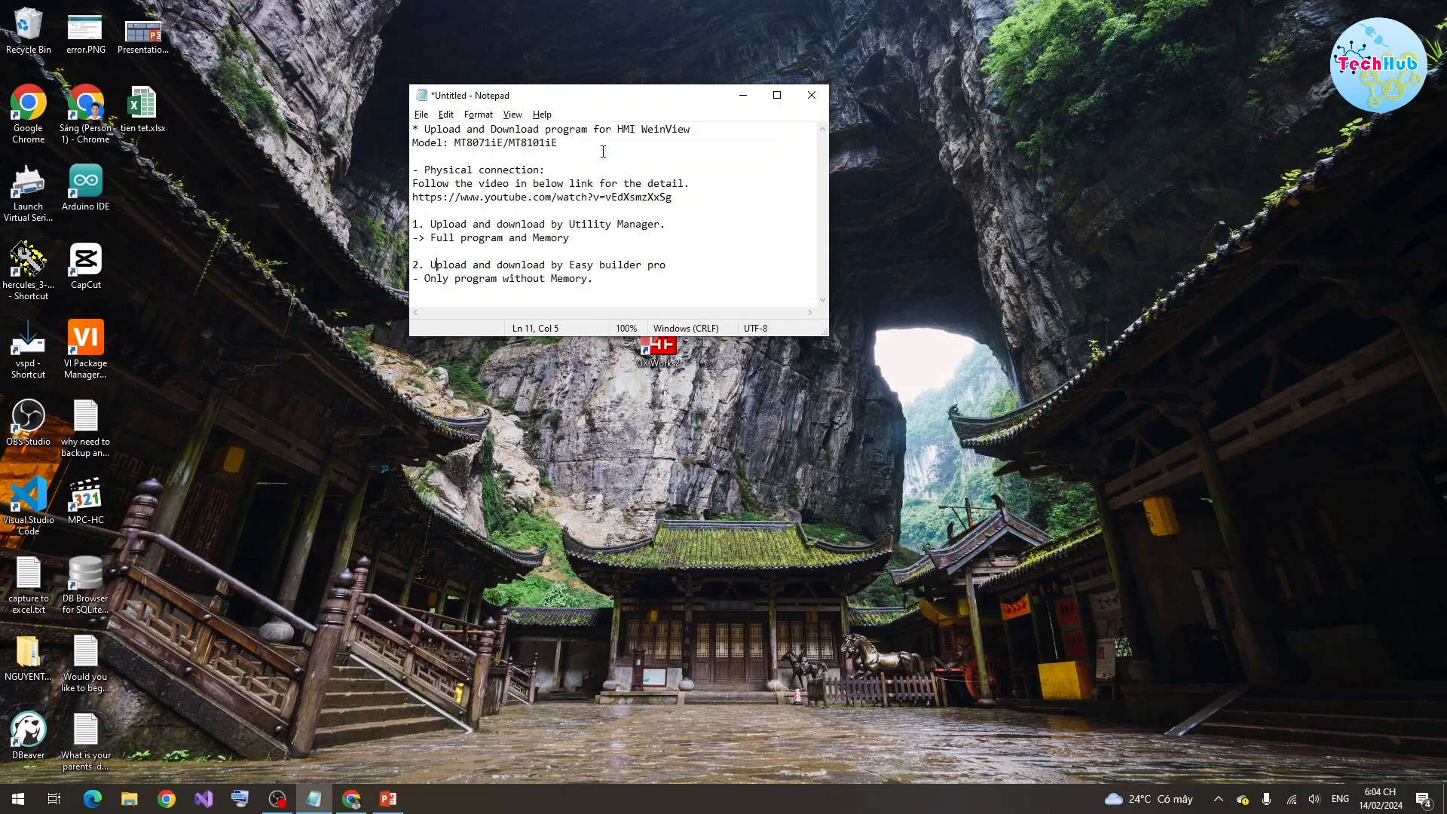
{"action": "left_click", "coordinate": [563, 144]}
{"action": "left_click_drag", "start_coordinate": [506, 143], "coordinate": [455, 143]}
{"action": "left_click", "coordinate": [679, 183]}
{"action": "left_click_drag", "start_coordinate": [673, 198], "coordinate": [413, 197]}
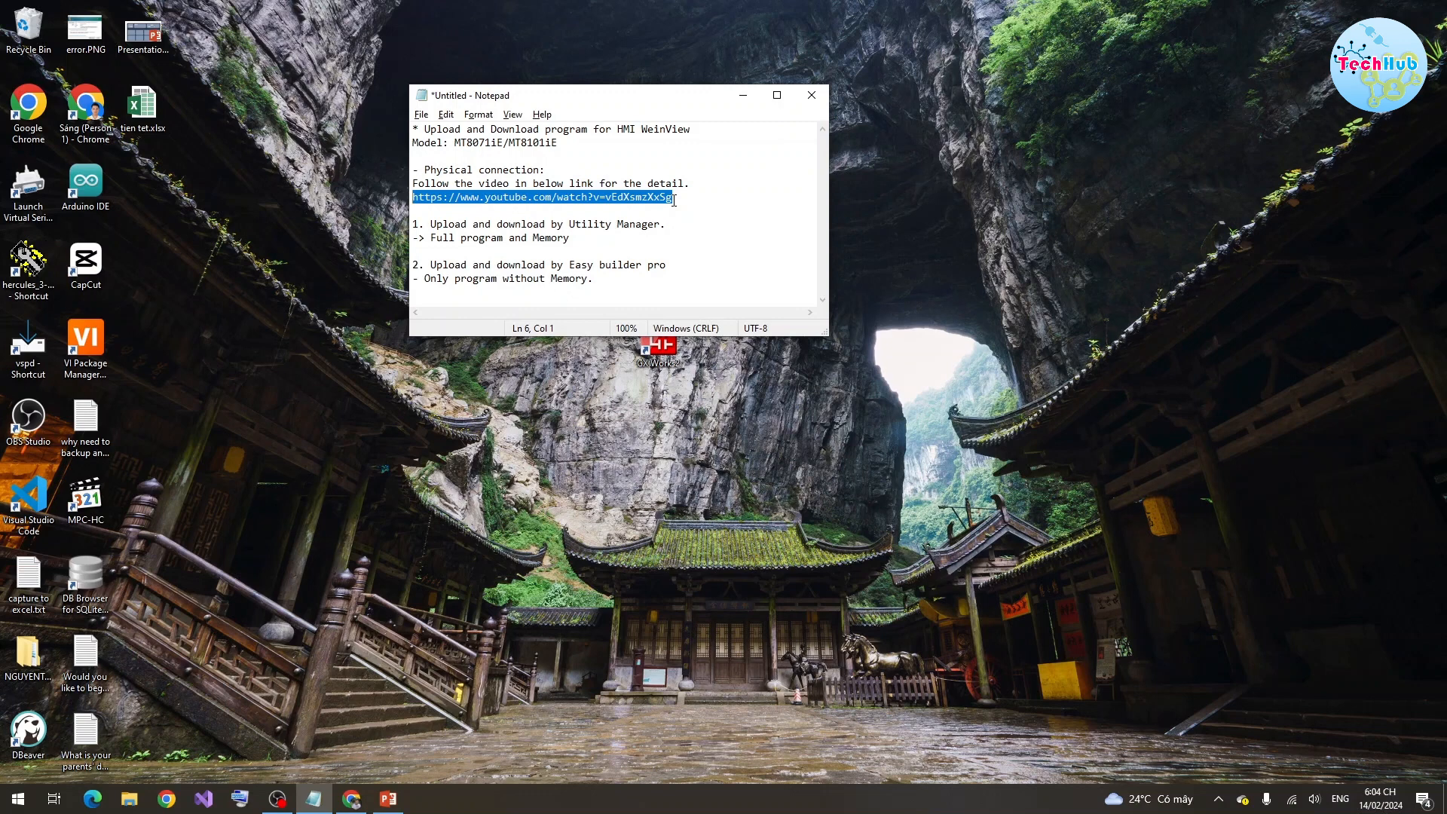
{"action": "left_click_drag", "start_coordinate": [667, 94], "coordinate": [679, 79]}
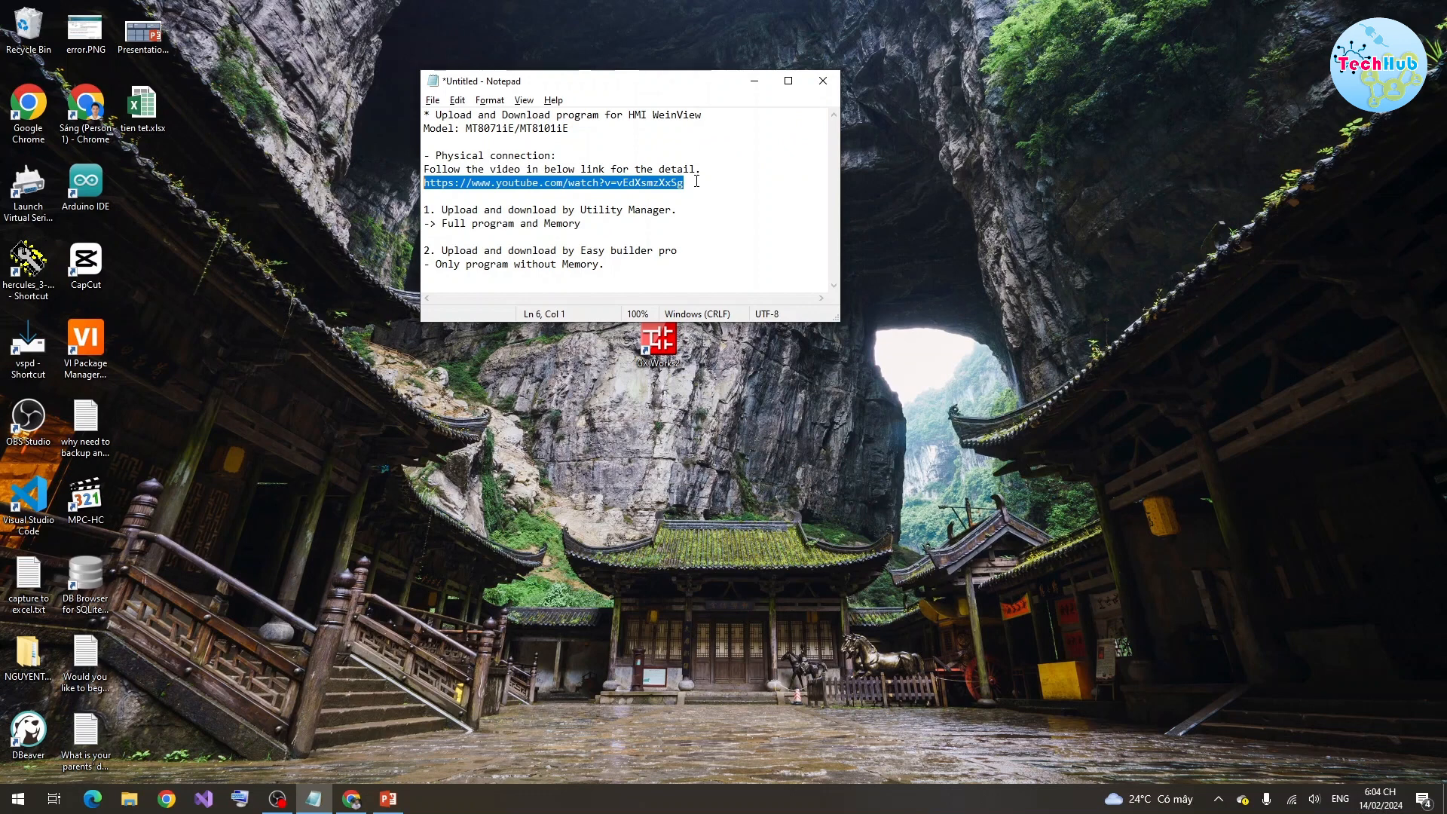
{"action": "left_click", "coordinate": [698, 194]}
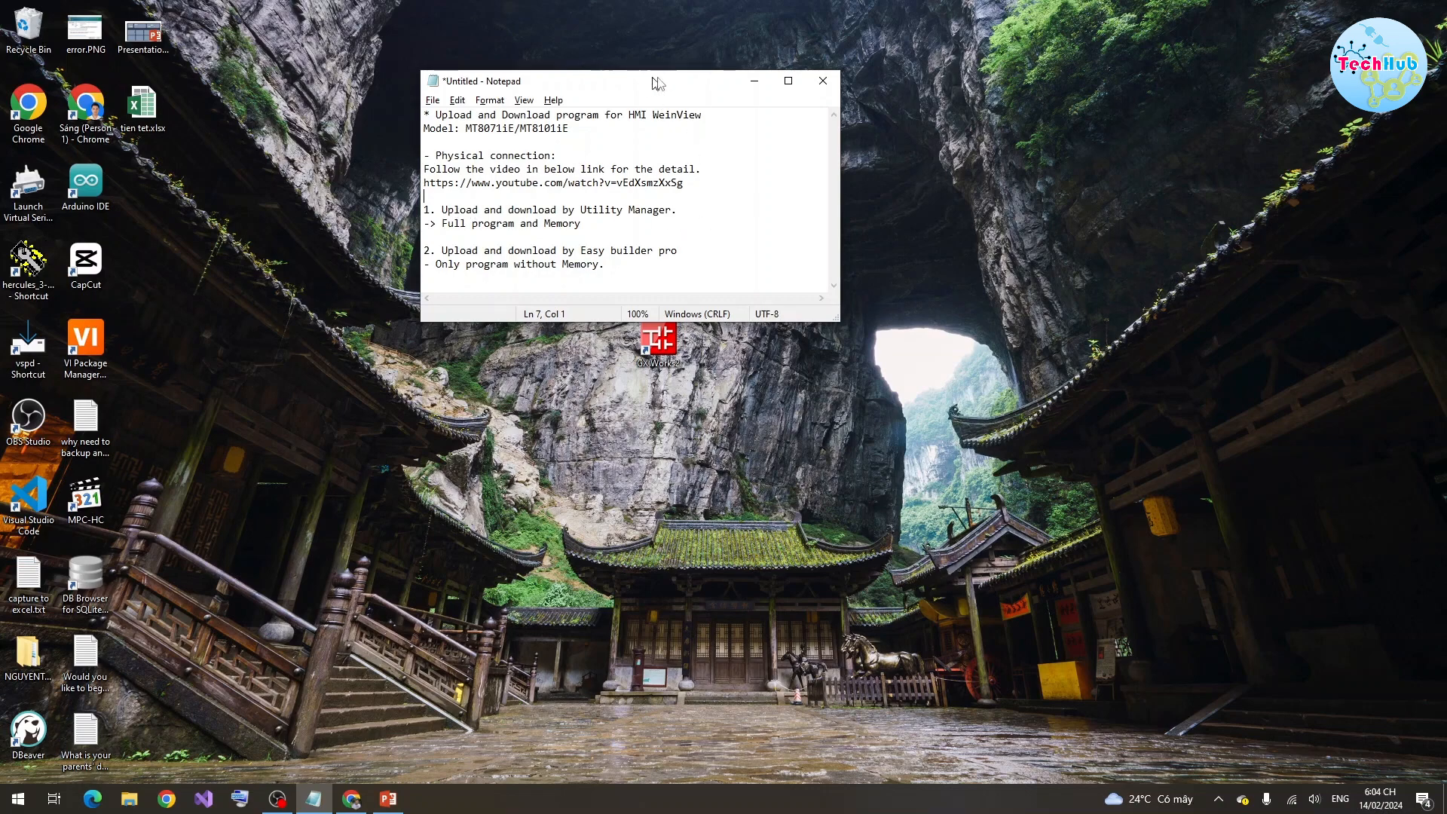
Move the notes window away from the desktop shortcuts and place the Utility Manager shortcut above the other two.
{"action": "left_click_drag", "start_coordinate": [649, 81], "coordinate": [1028, 74]}
{"action": "left_click", "coordinate": [726, 270]}
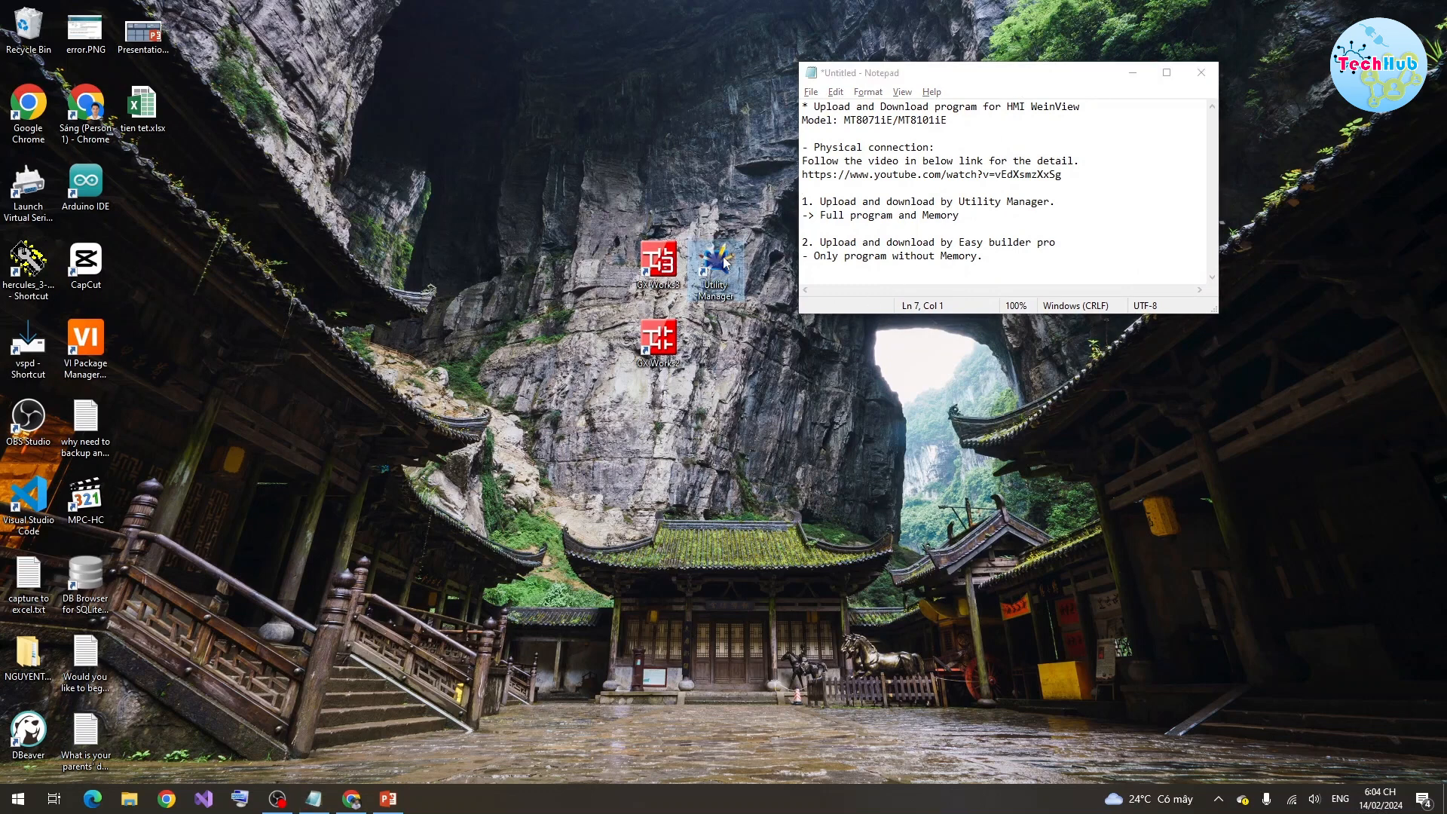
{"action": "left_click_drag", "start_coordinate": [729, 272], "coordinate": [669, 128]}
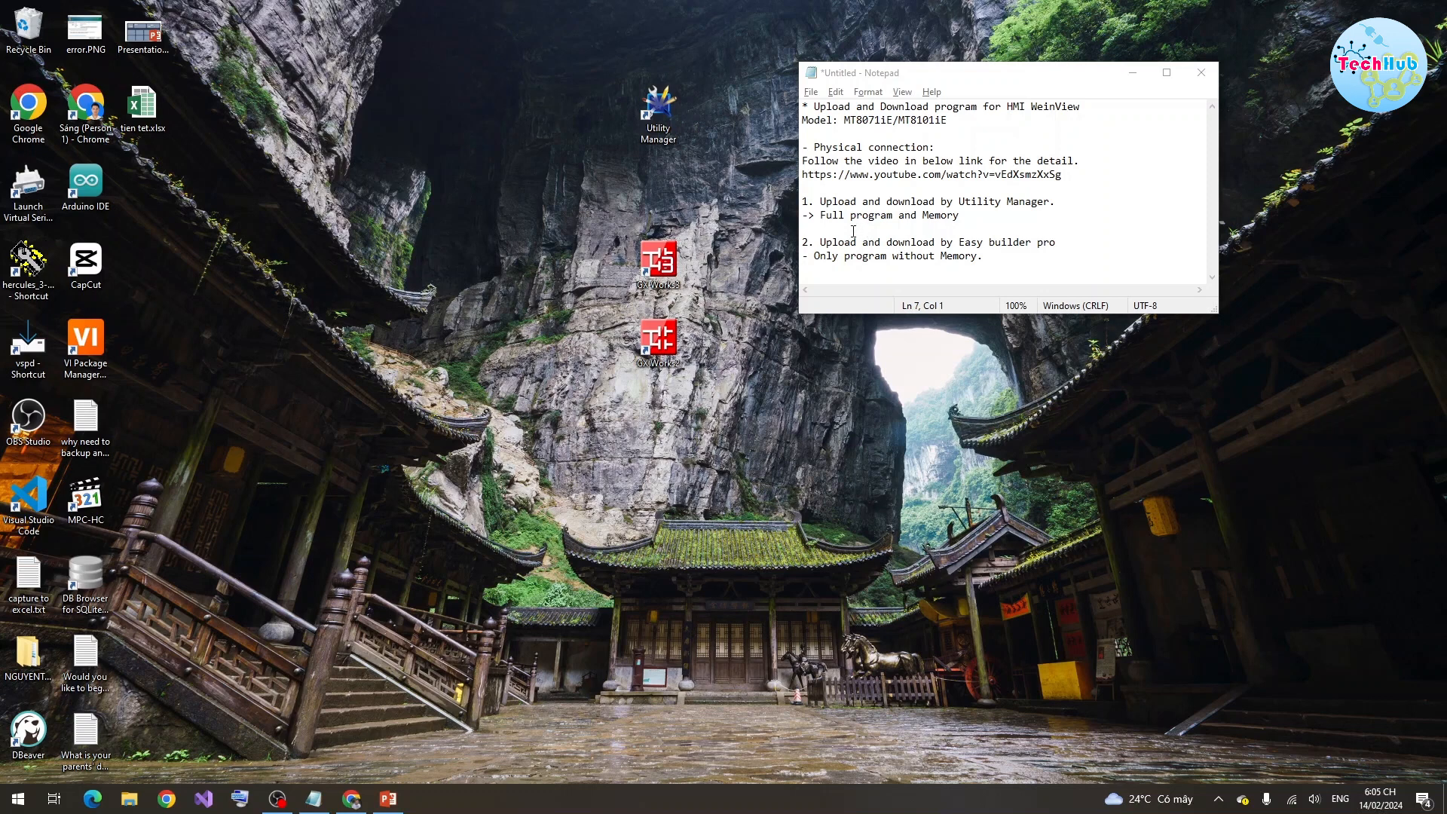
Review the notes on the two upload and download methods, Utility Manager and Easy builder pro.
{"action": "left_click_drag", "start_coordinate": [1003, 264], "coordinate": [819, 257]}
{"action": "left_click", "coordinate": [1019, 257]}
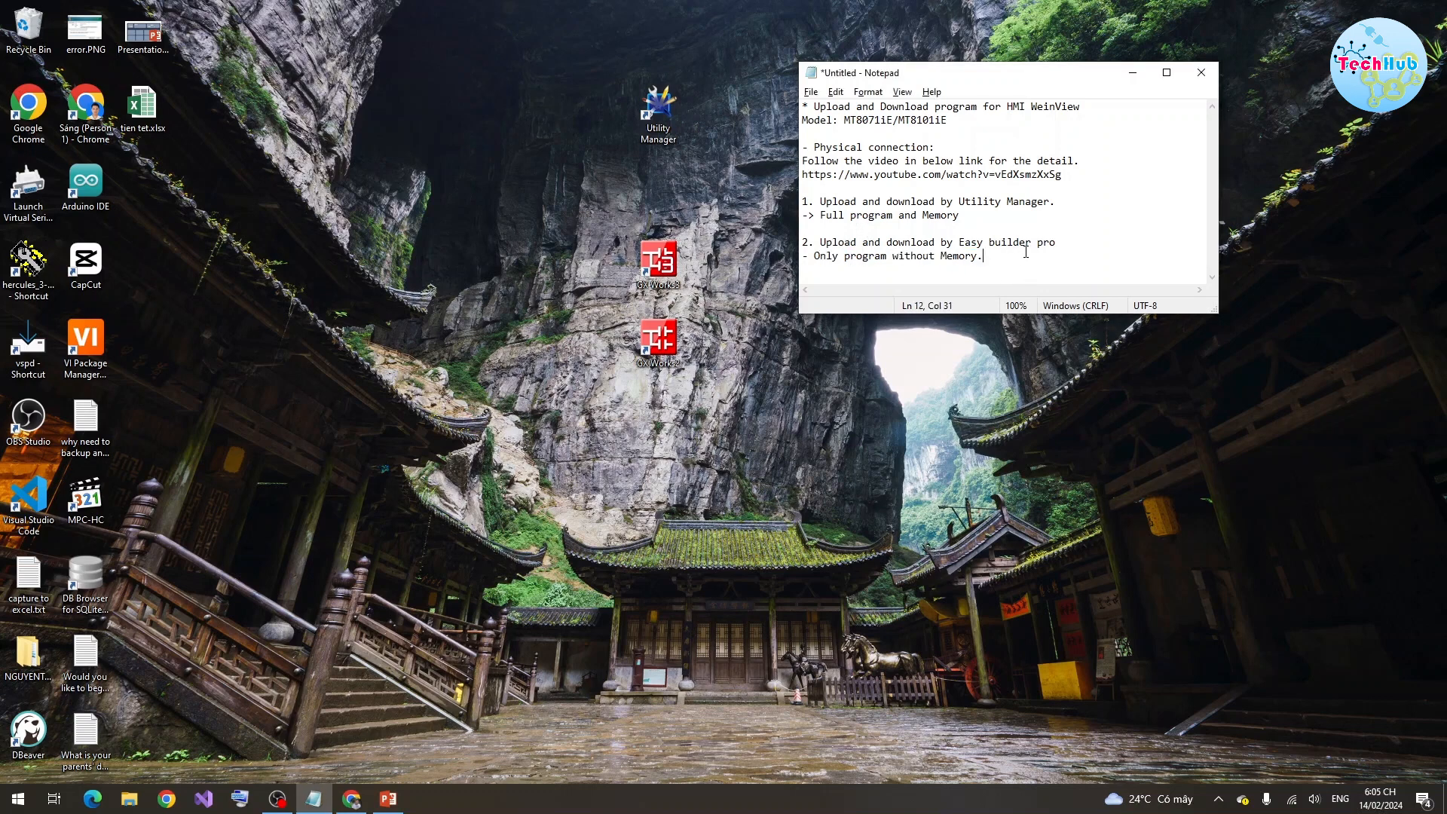
{"action": "left_click_drag", "start_coordinate": [1031, 242], "coordinate": [960, 245]}
{"action": "left_click", "coordinate": [851, 257]}
{"action": "key", "text": "Left"}
{"action": "left_click_drag", "start_coordinate": [827, 205], "coordinate": [906, 206]}
{"action": "left_click", "coordinate": [1070, 206]}
Launch Utility Manager, show its Publish tools and move the window clear of the notes.
{"action": "left_click", "coordinate": [663, 114]}
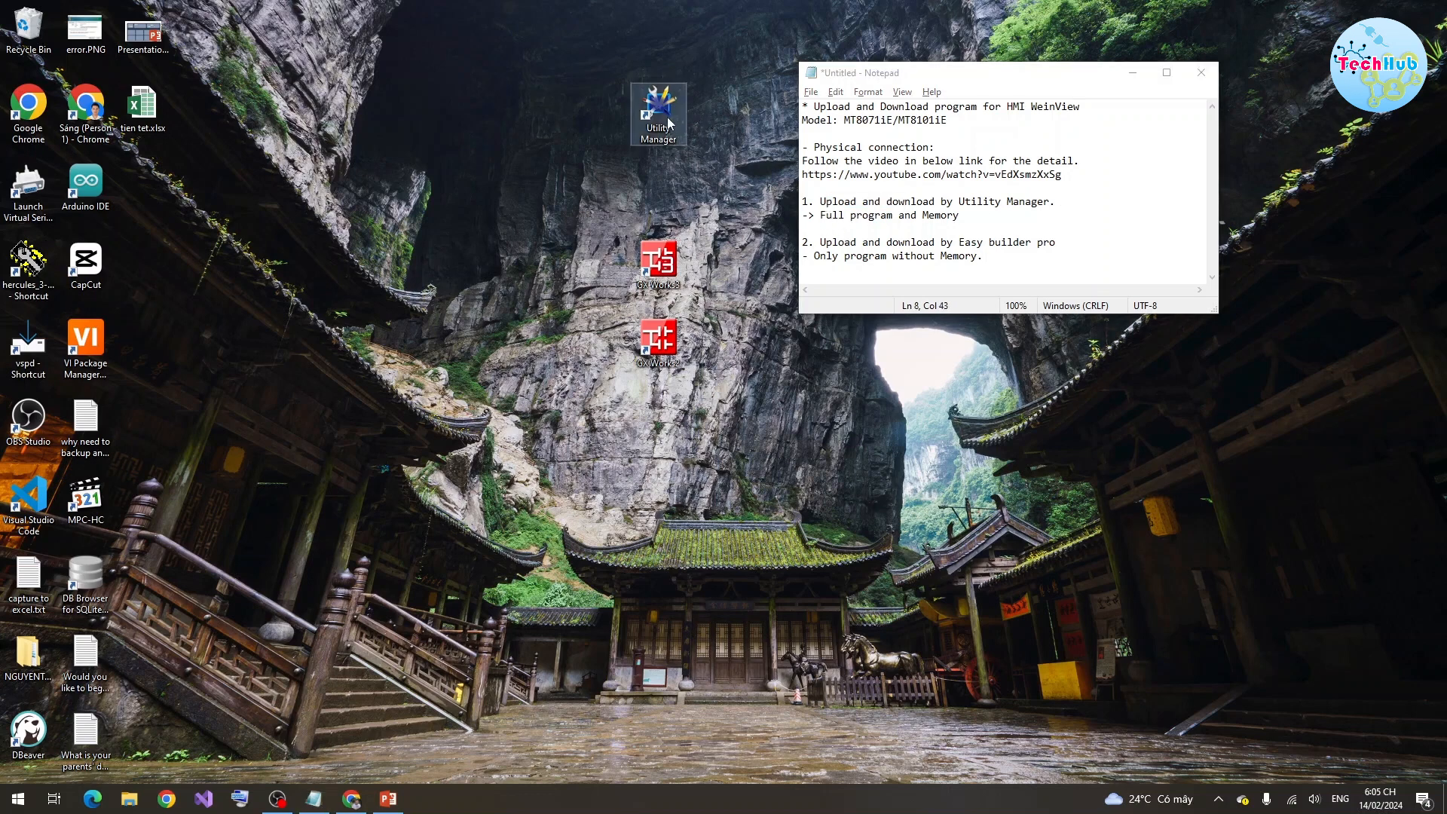
{"action": "double_click", "coordinate": [662, 114]}
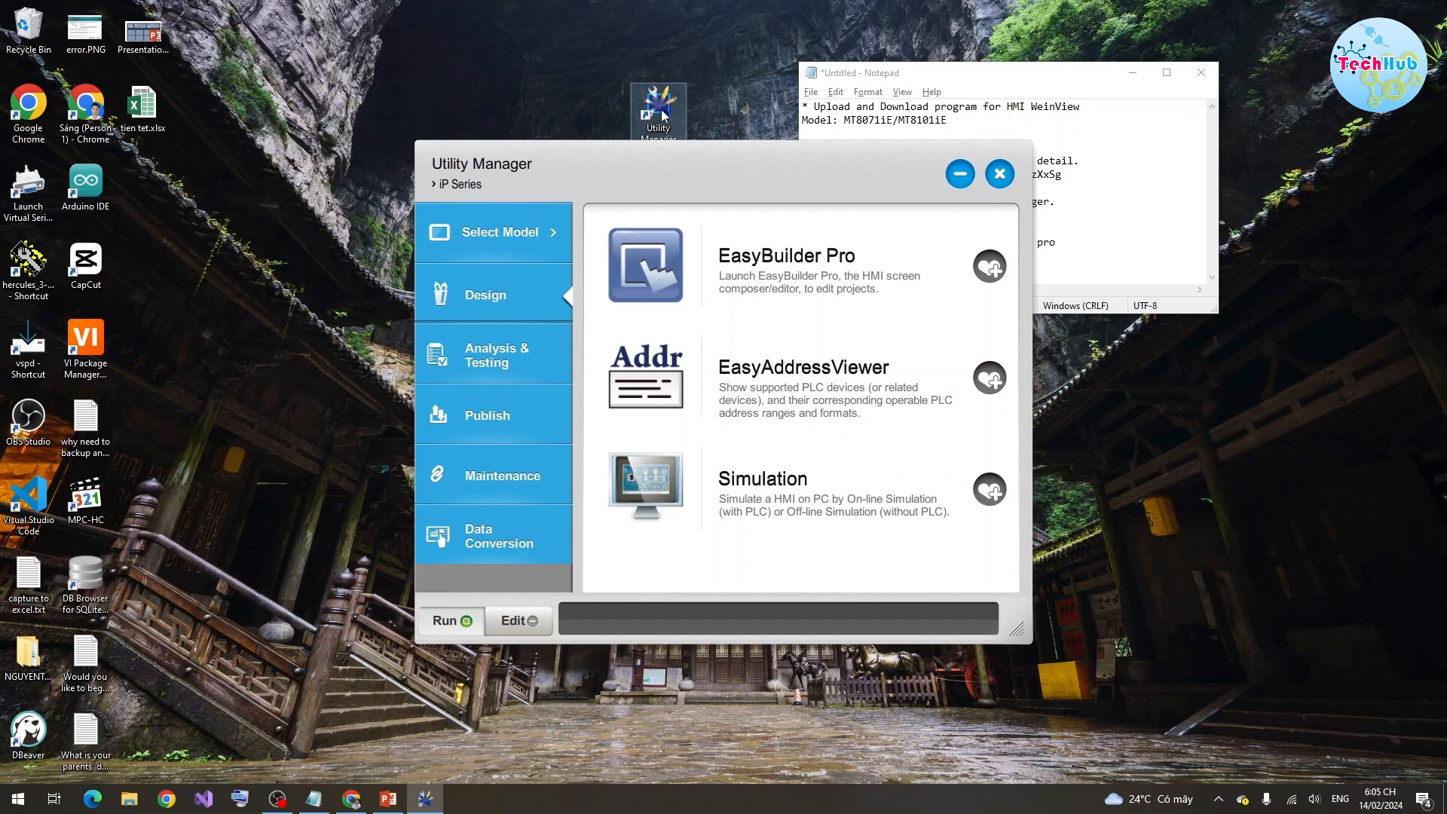
{"action": "left_click", "coordinate": [496, 413]}
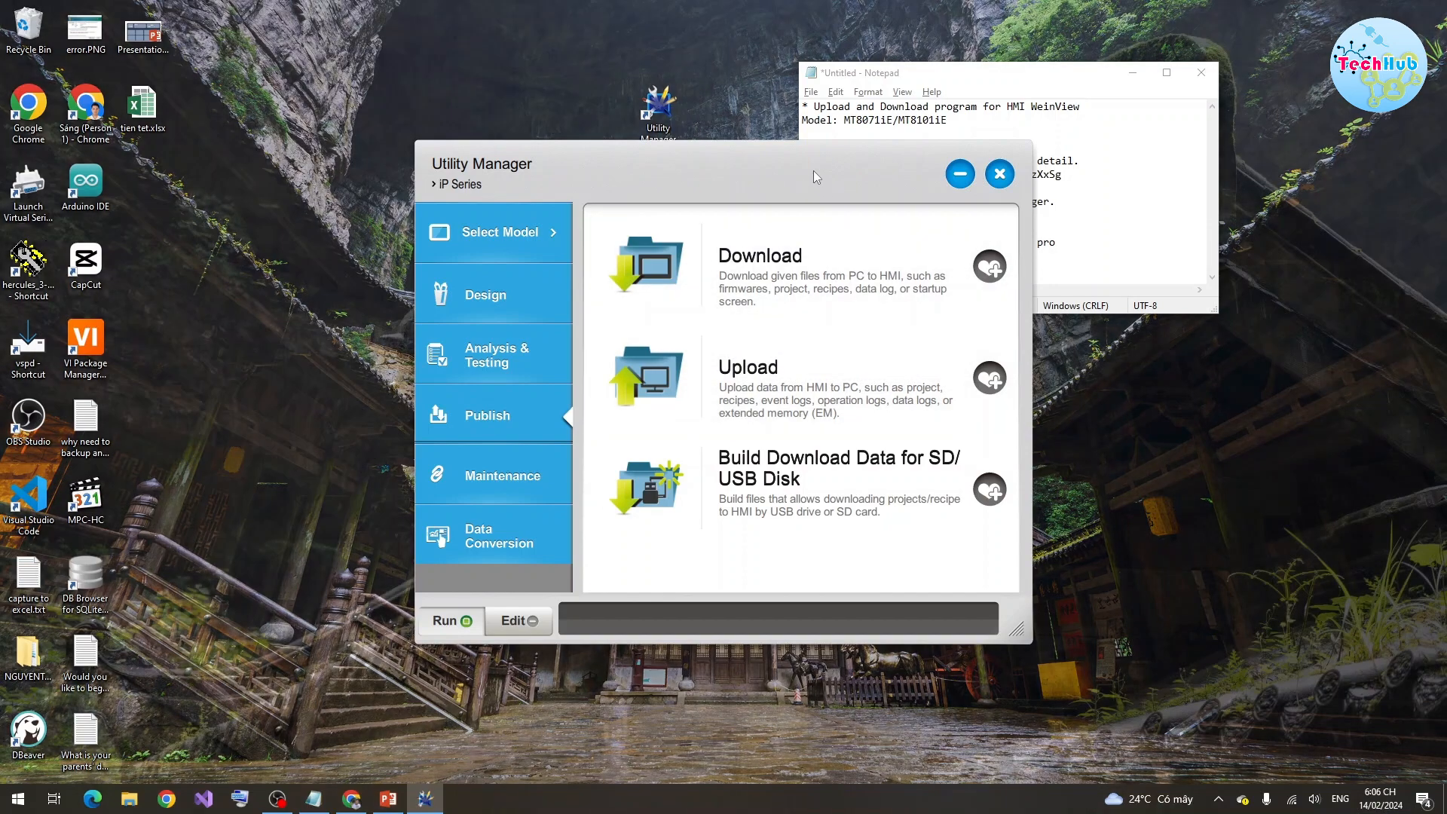
{"action": "left_click_drag", "start_coordinate": [813, 170], "coordinate": [715, 160]}
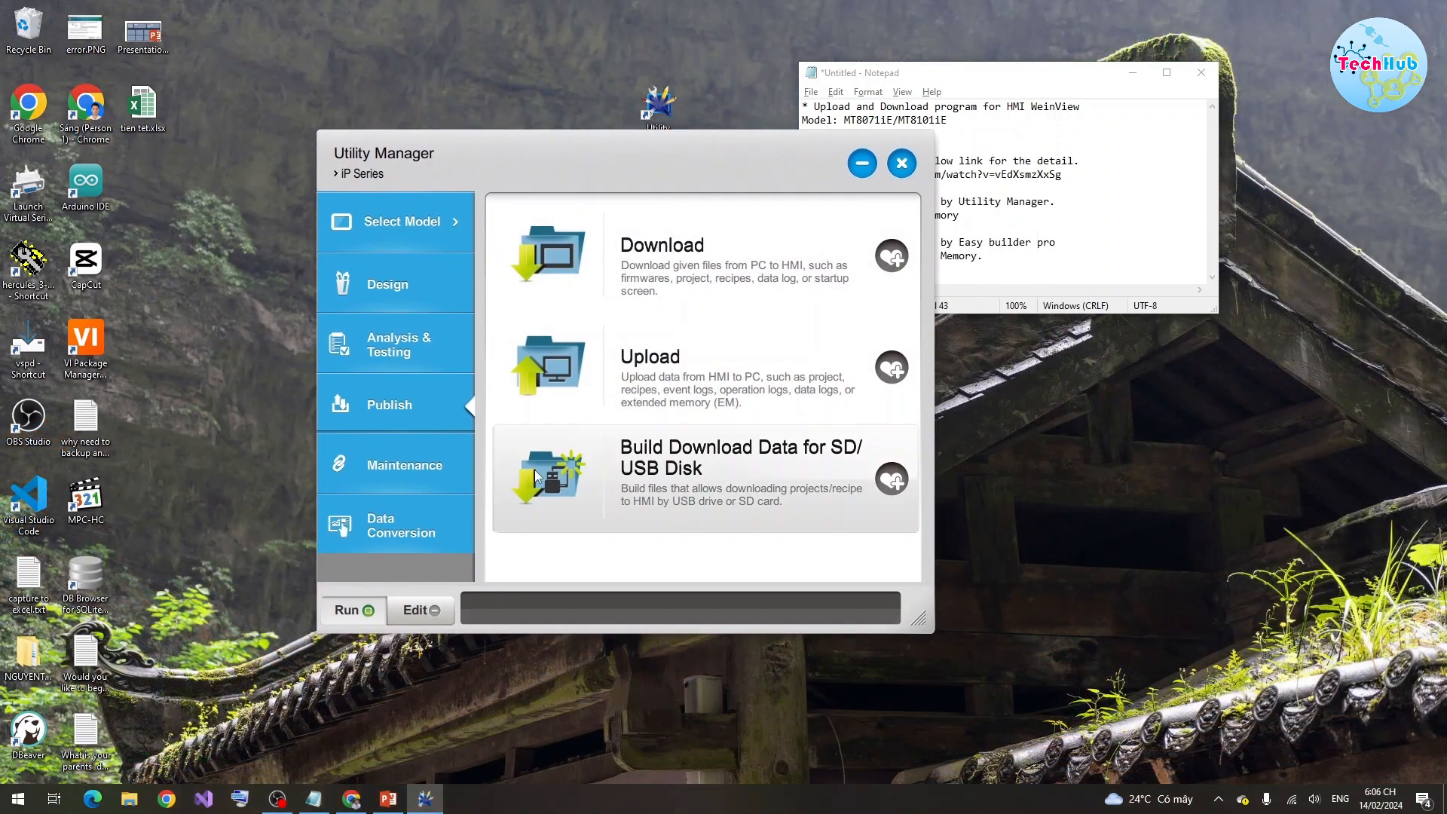
{"action": "left_click_drag", "start_coordinate": [760, 151], "coordinate": [748, 157]}
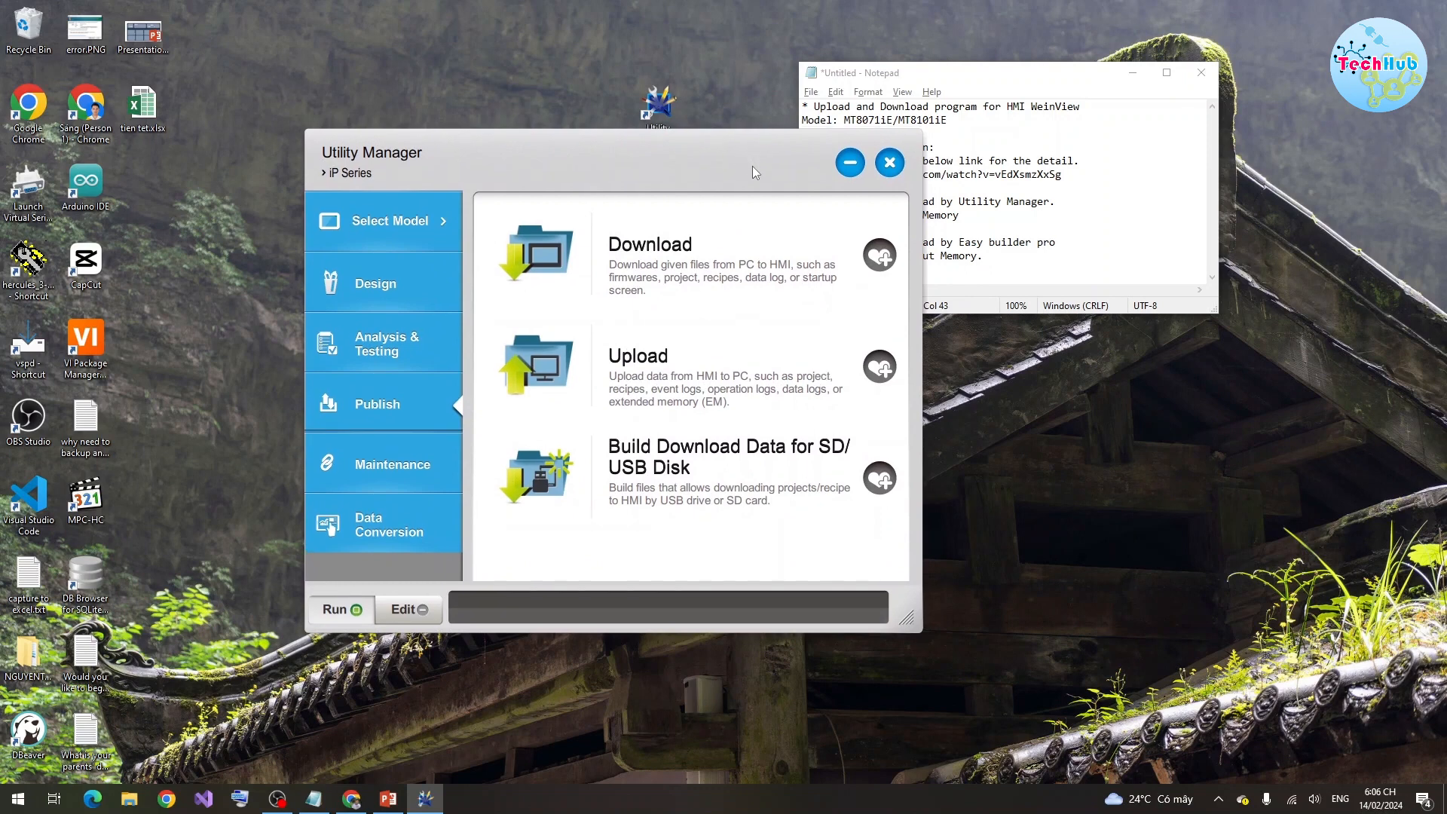
Add the line "Easybuilder pro V6.08" below the model line in the Notepad notes.
{"action": "left_click", "coordinate": [1085, 254]}
{"action": "left_click", "coordinate": [982, 119]}
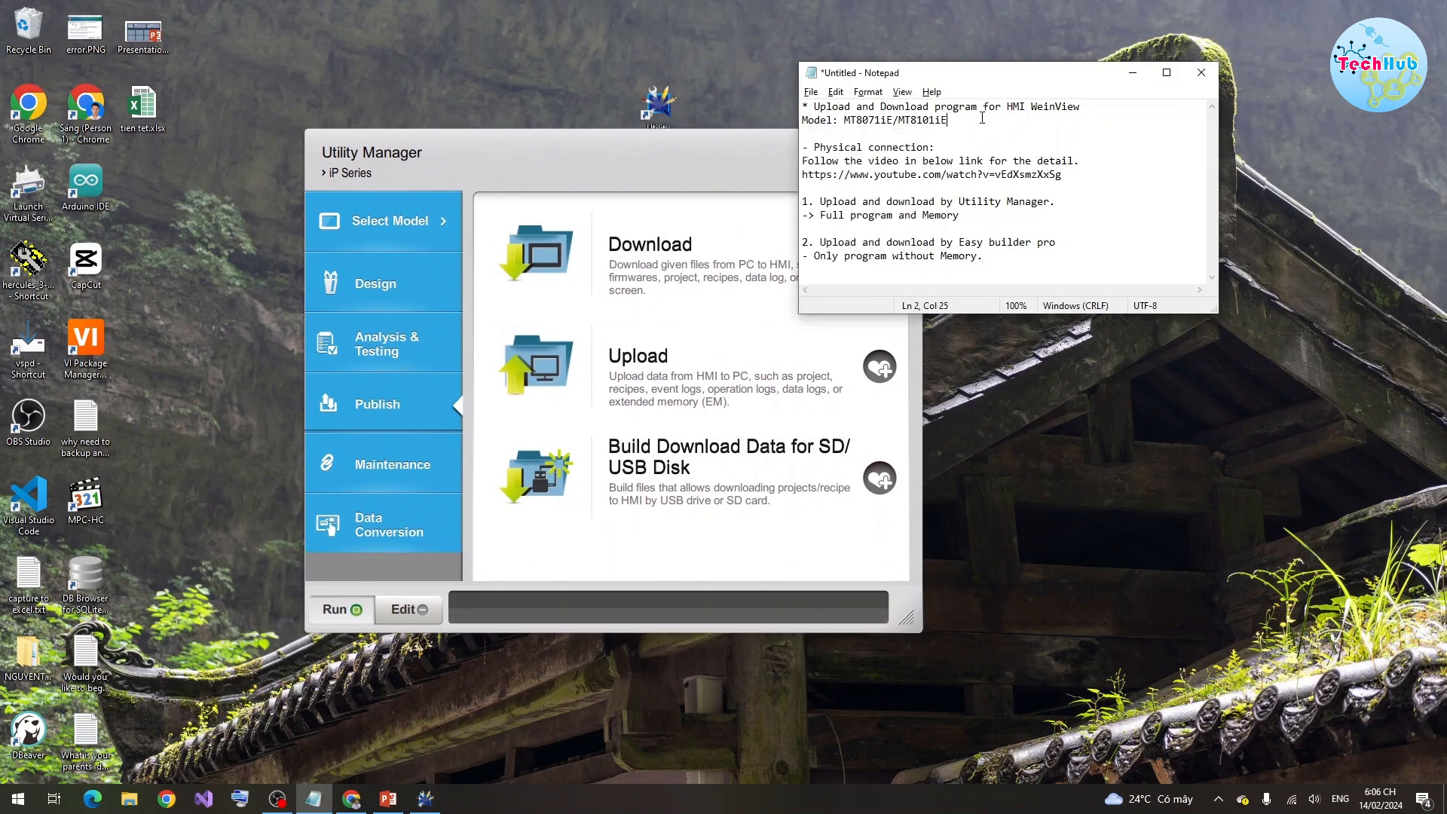
{"action": "key", "text": "Return"}
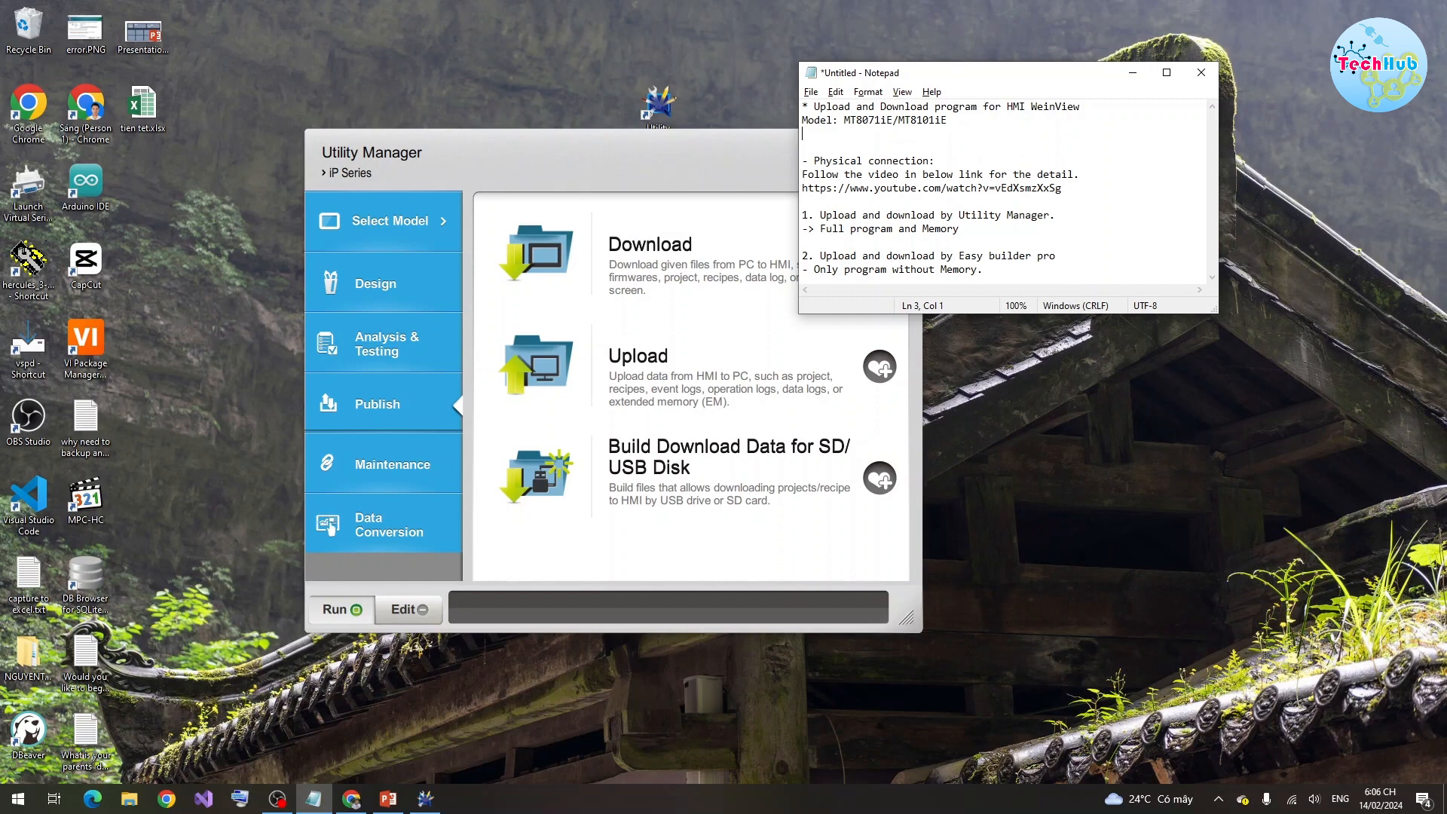
{"action": "type", "text": "Easybuilder pro V6.08"}
Return to Utility Manager, open the Upload (HMI->PC) dialog and reposition it.
{"action": "left_click", "coordinate": [600, 156]}
{"action": "left_click_drag", "start_coordinate": [619, 148], "coordinate": [647, 136]}
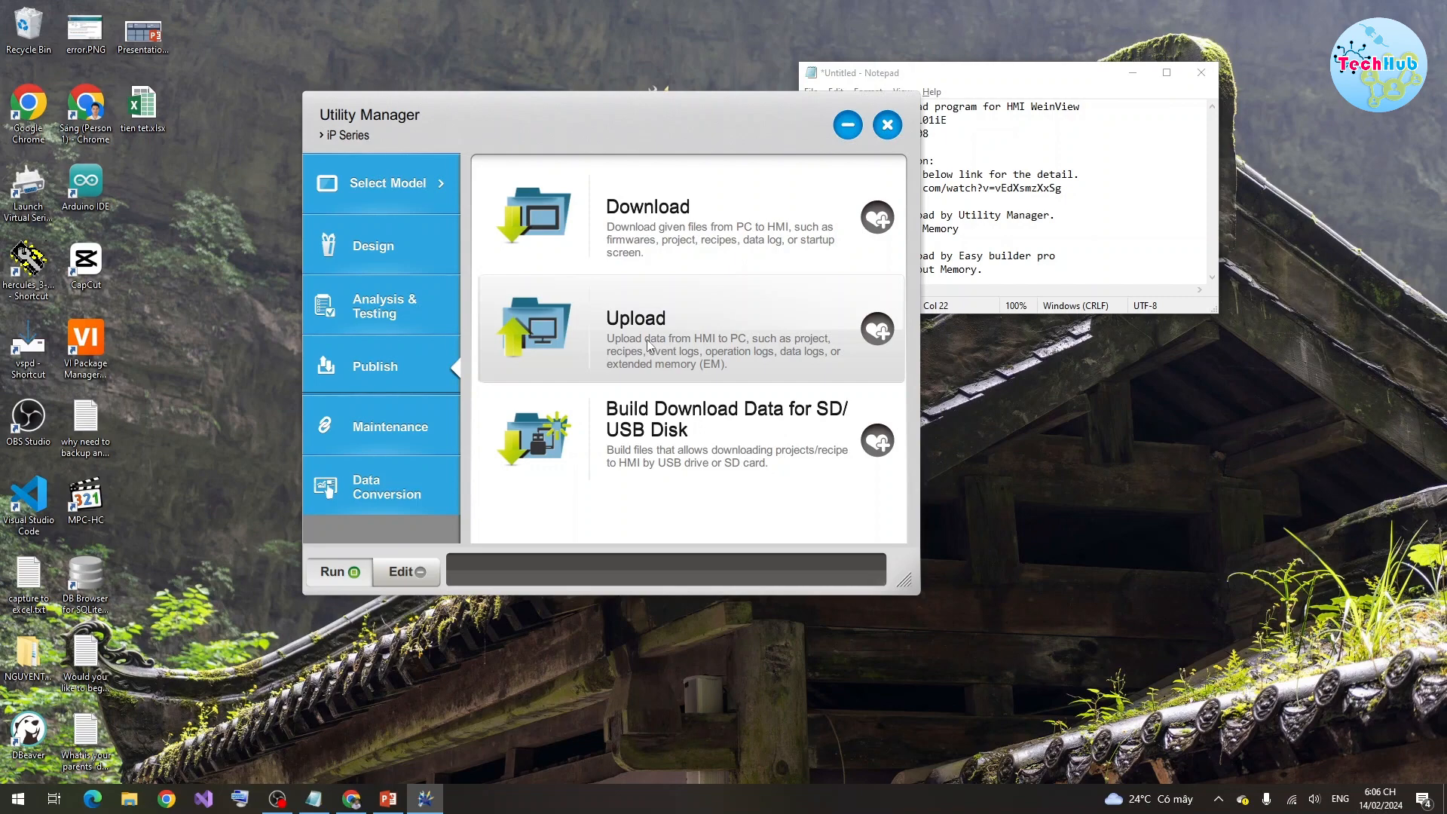
{"action": "left_click", "coordinate": [715, 345]}
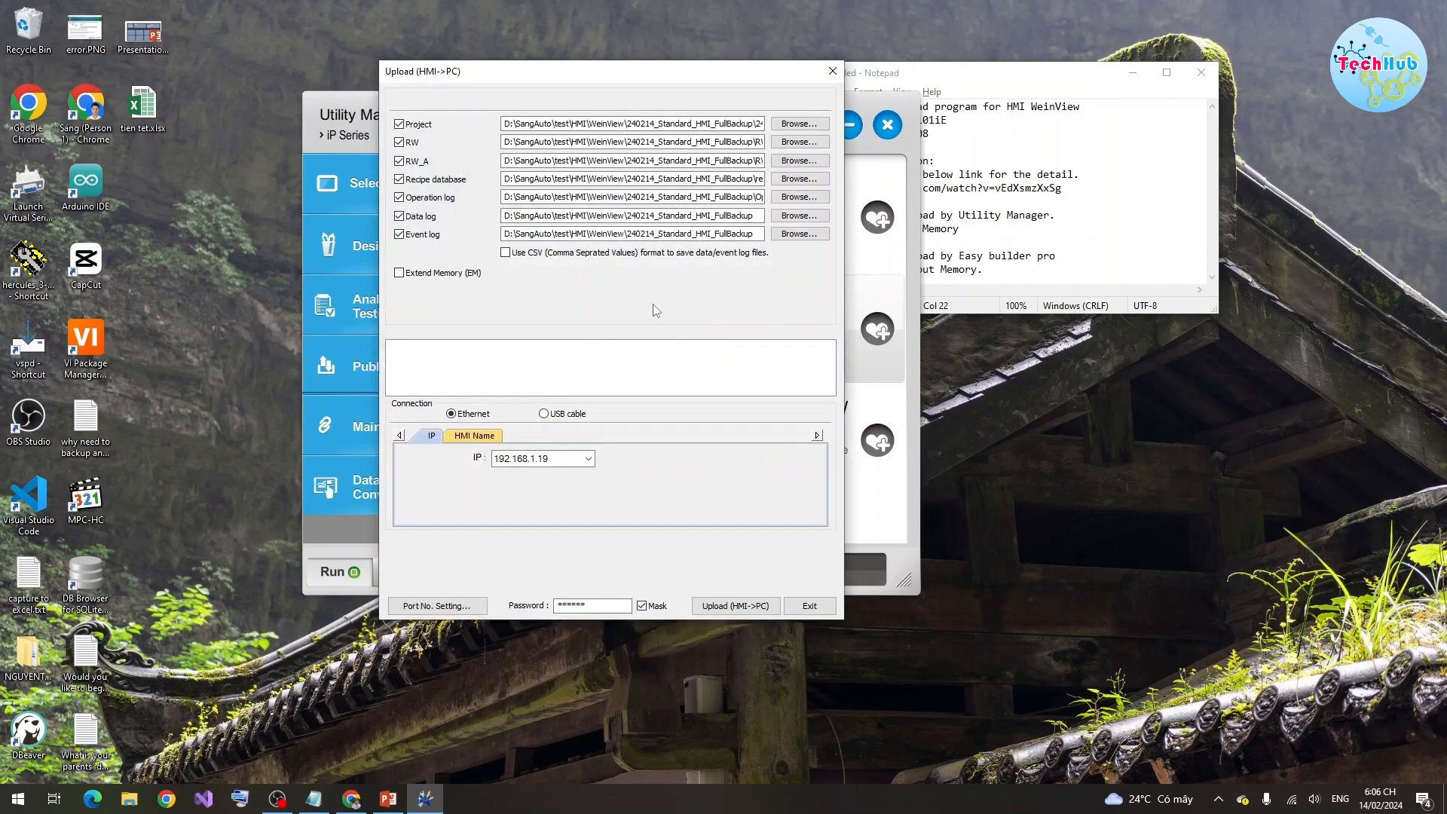
{"action": "left_click_drag", "start_coordinate": [563, 82], "coordinate": [638, 107]}
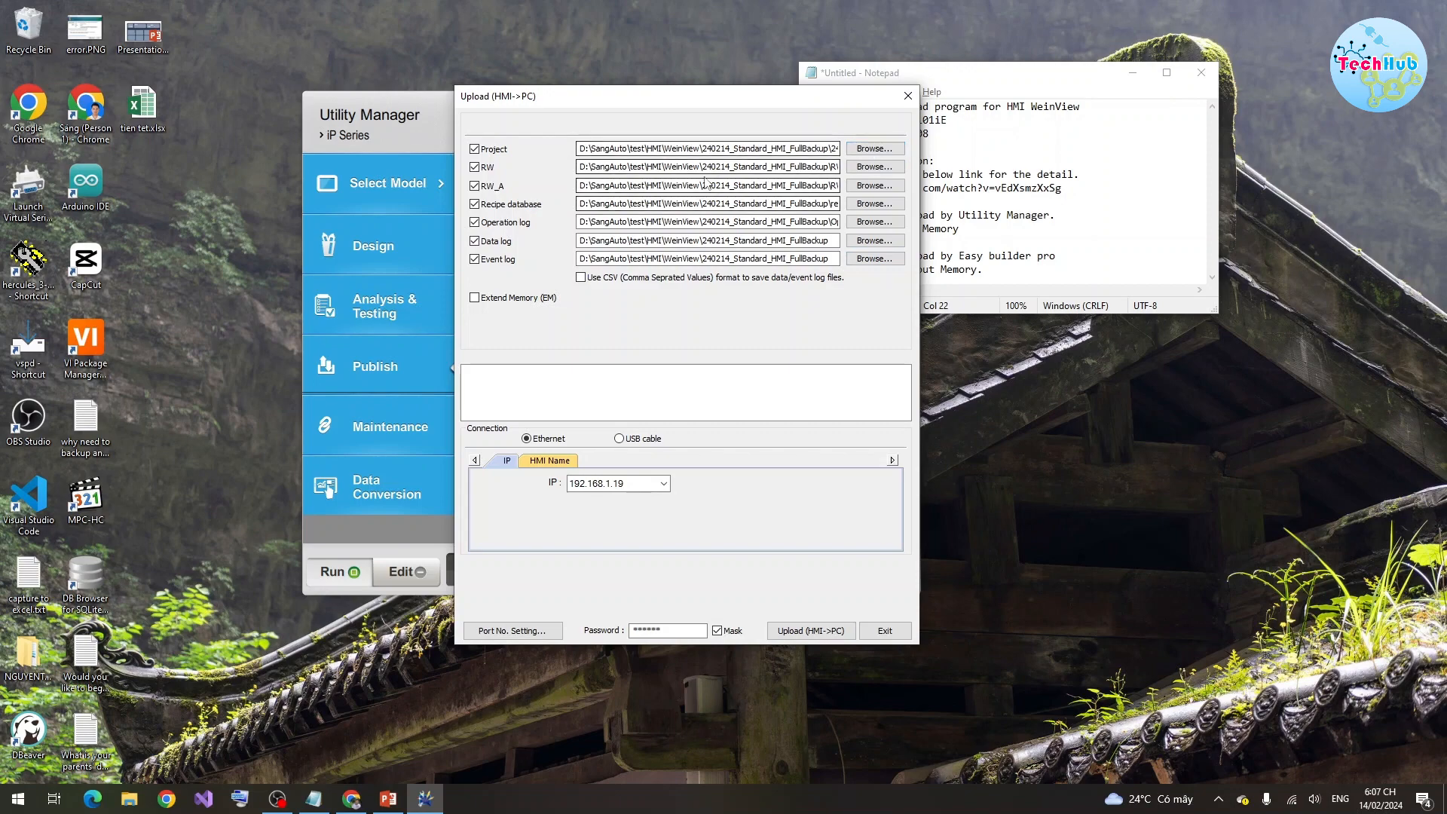
In File Explorer, delete everything inside D:\SangAuto\test\HMI\WeinView\240214_Standard_HMI_FullBackup.
{"action": "left_click", "coordinate": [130, 800]}
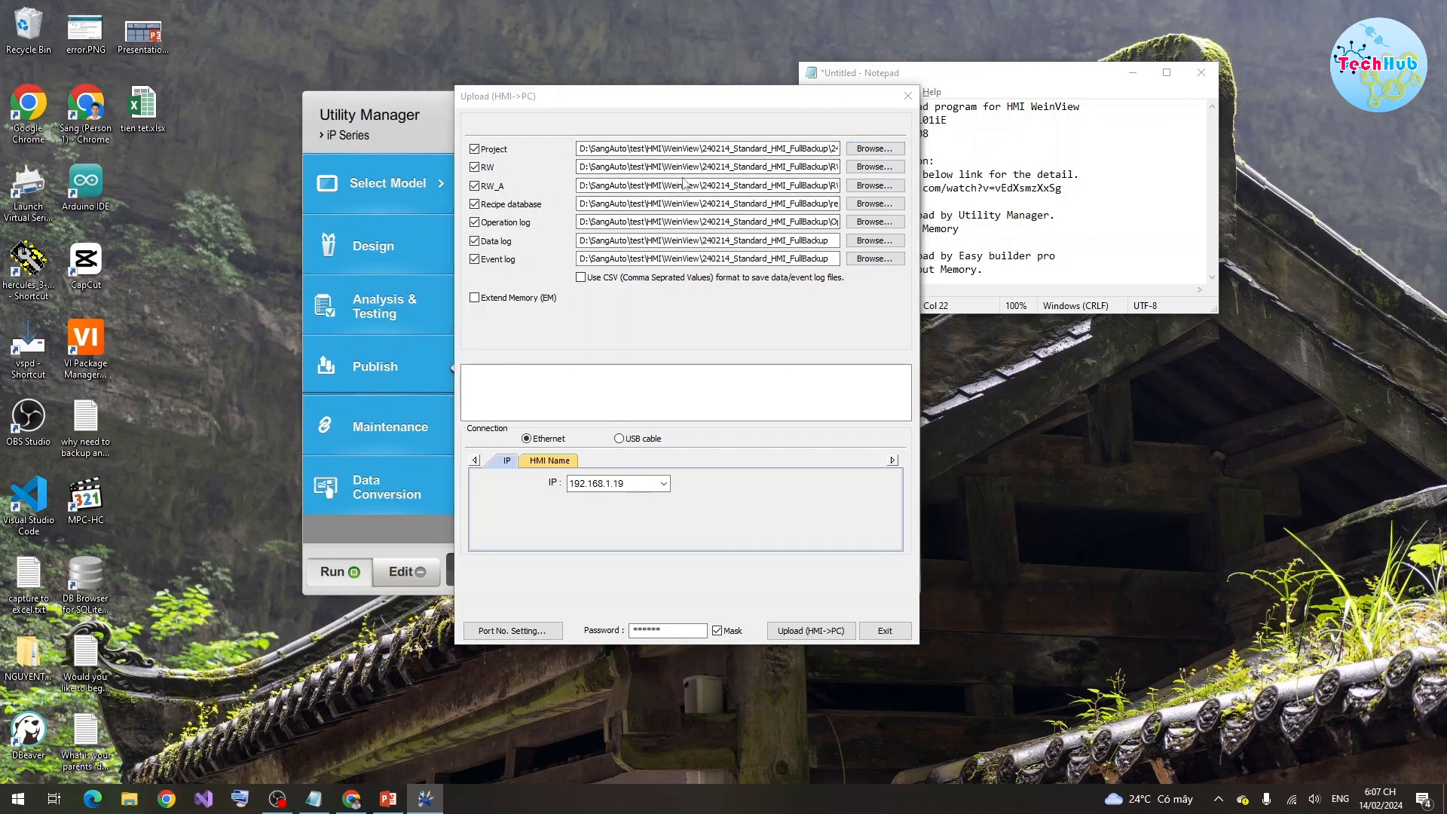
{"action": "left_click", "coordinate": [453, 450]}
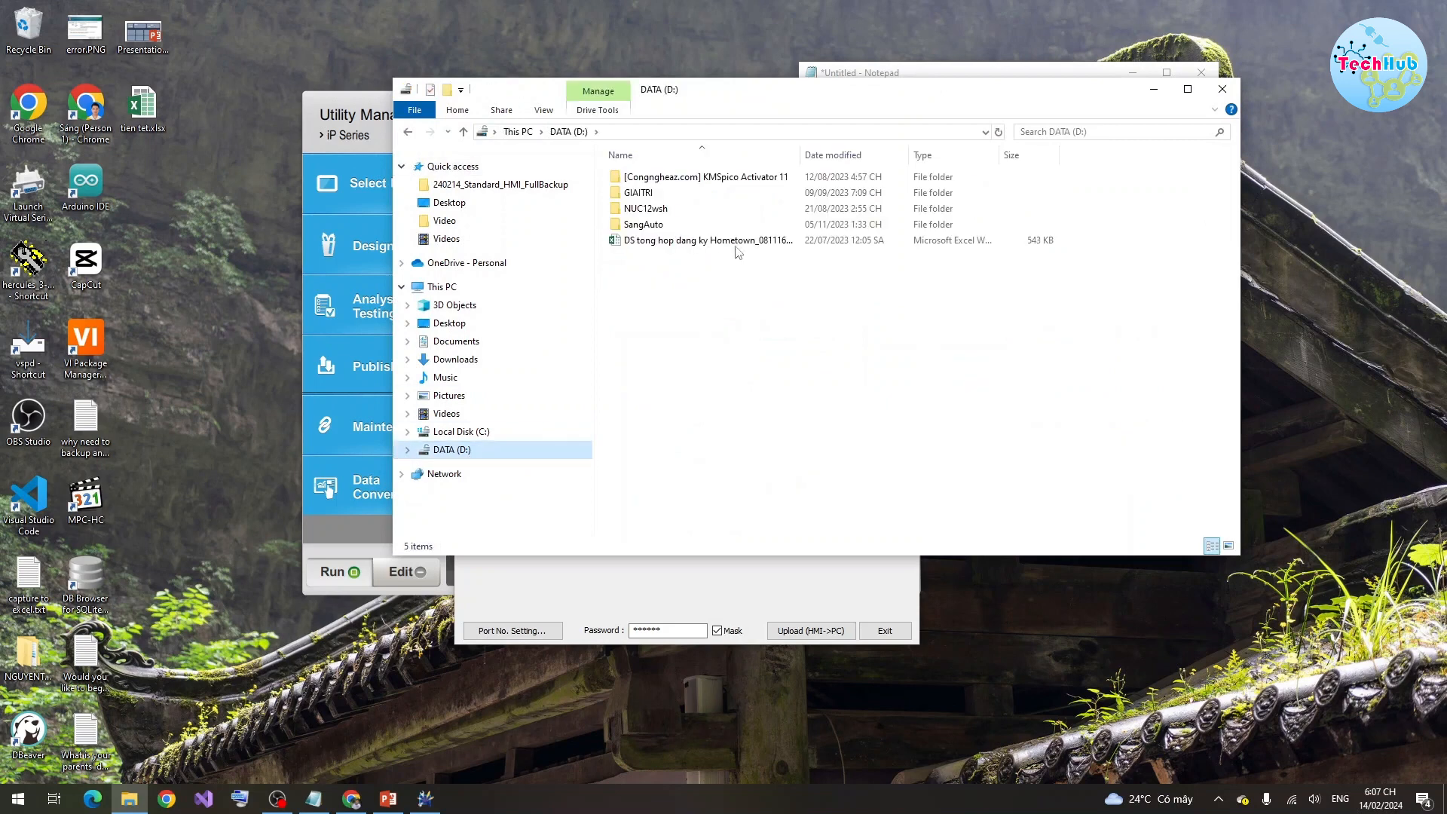
{"action": "double_click", "coordinate": [683, 225]}
{"action": "double_click", "coordinate": [654, 209]}
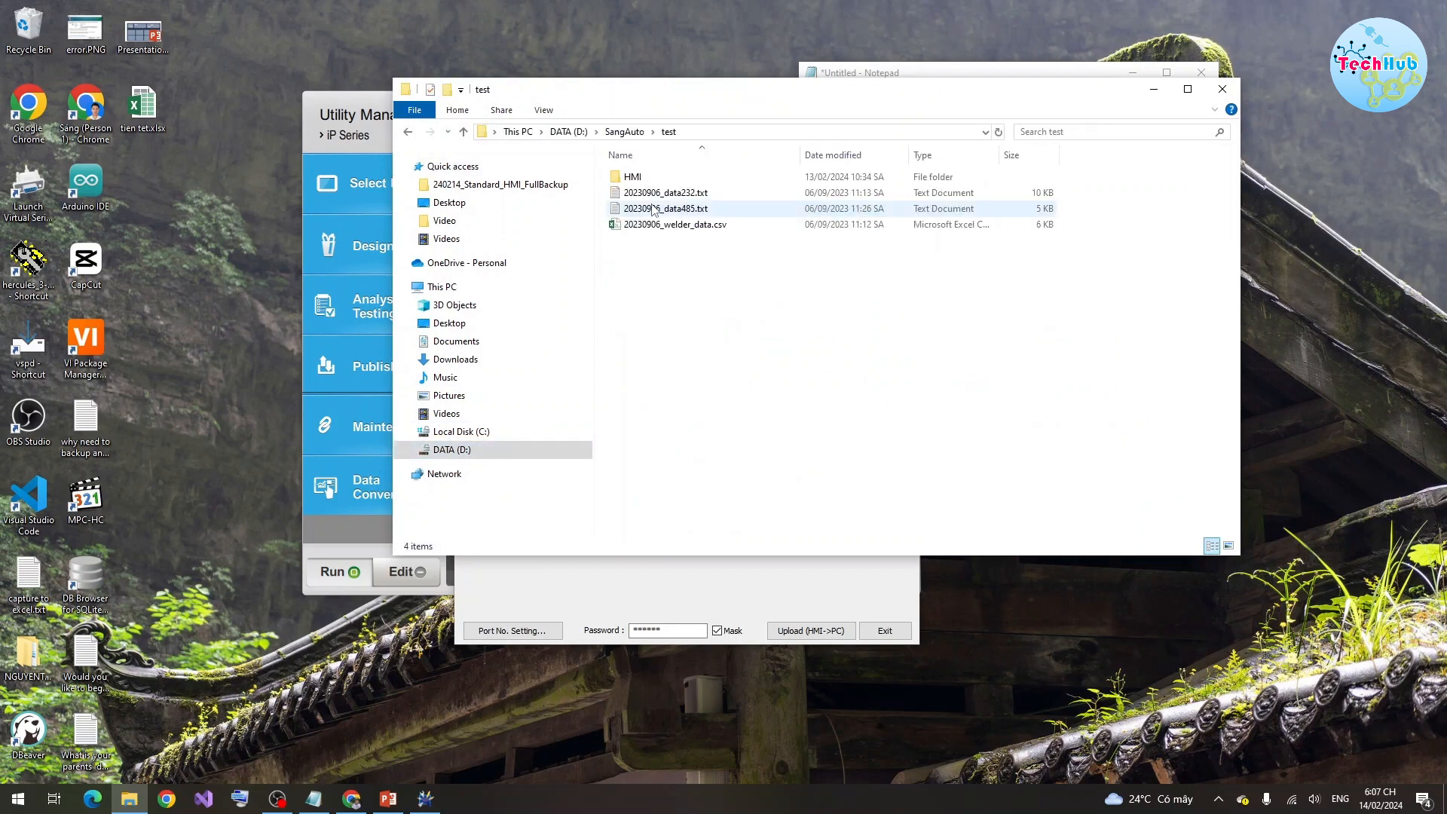
{"action": "double_click", "coordinate": [640, 179]}
{"action": "double_click", "coordinate": [664, 175]}
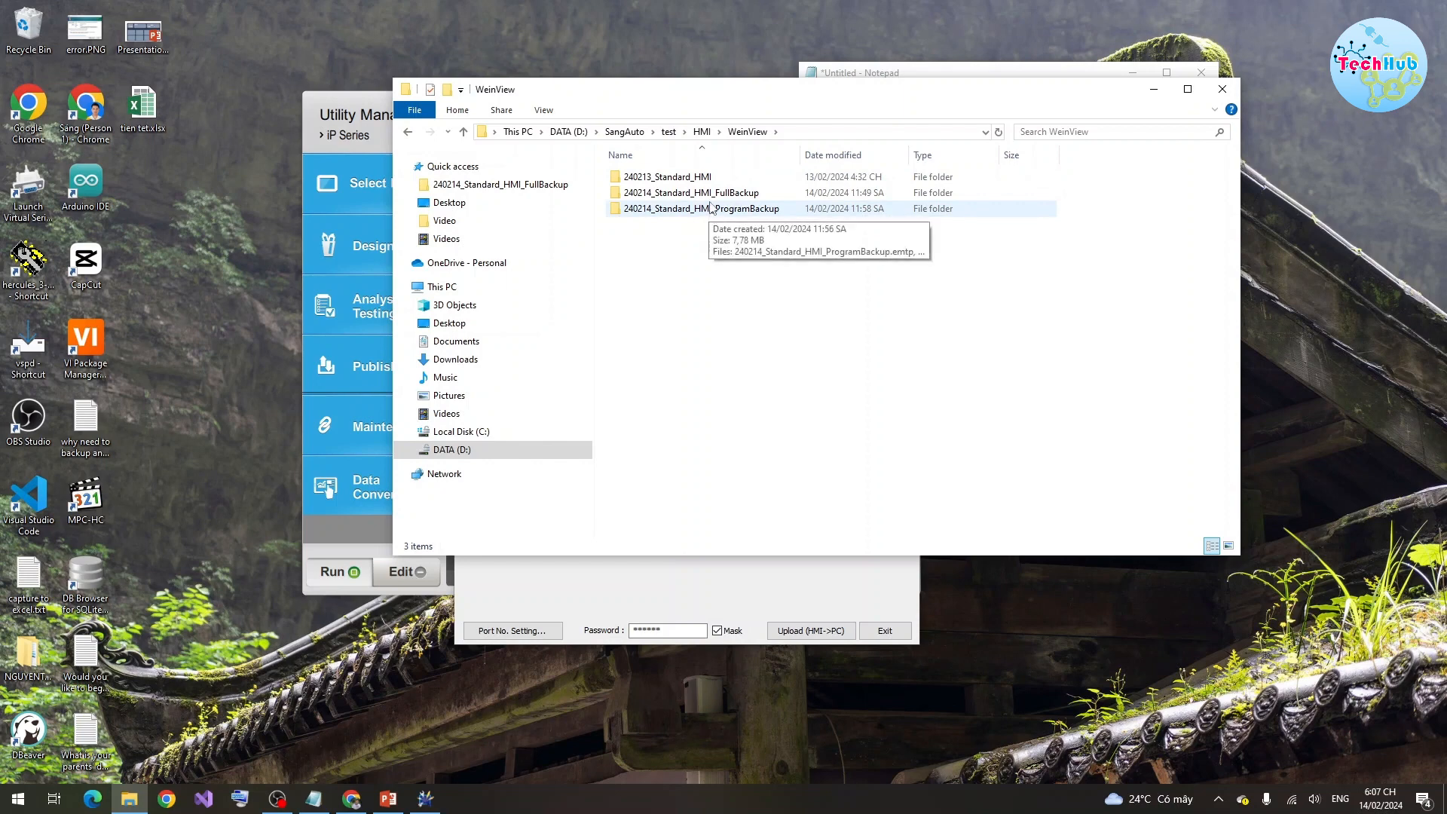
{"action": "double_click", "coordinate": [713, 193]}
{"action": "left_click_drag", "start_coordinate": [712, 332], "coordinate": [647, 174]}
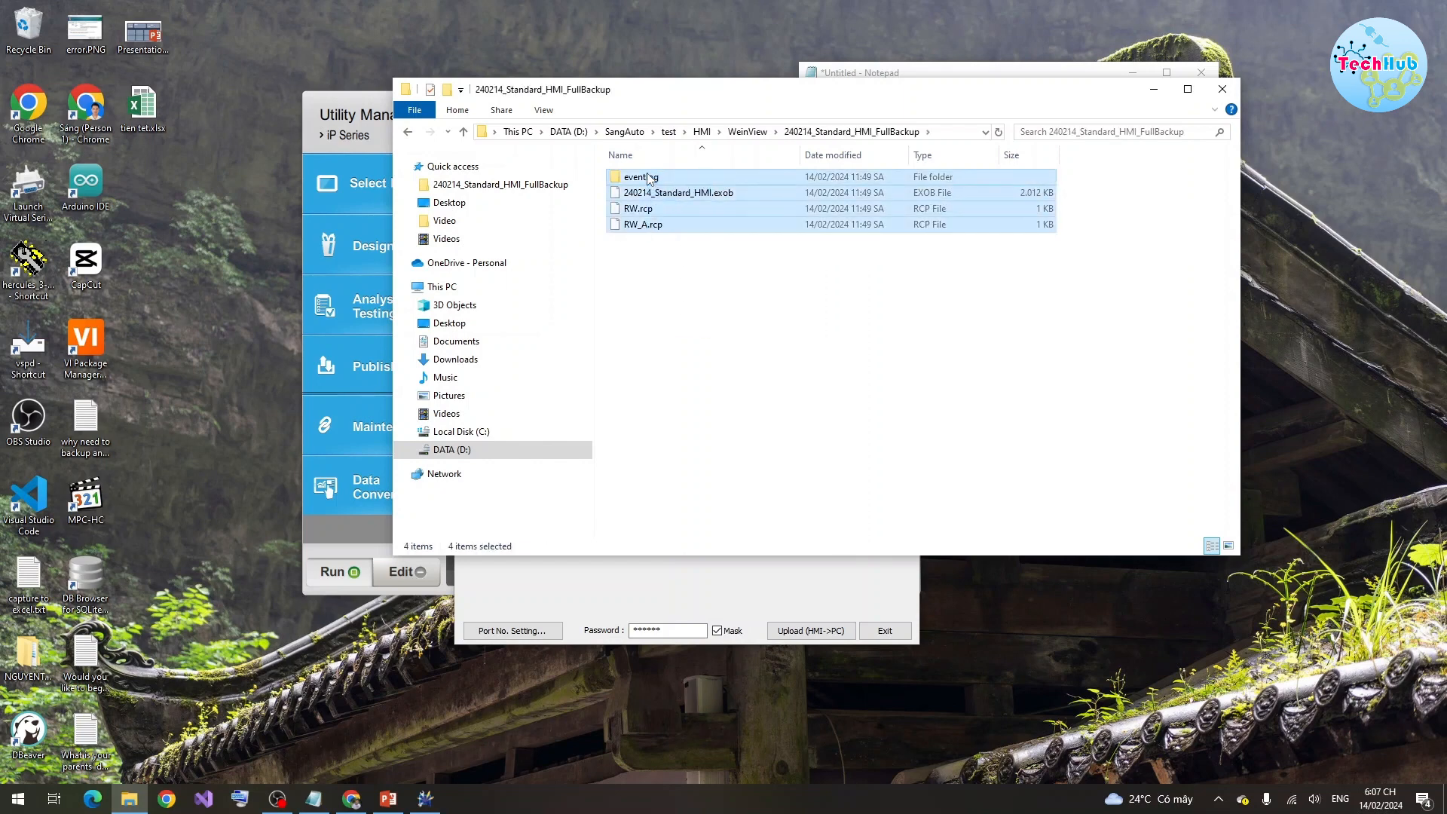
{"action": "key", "text": "Delete"}
Delete all files in the neighbouring 240214_Standard_HMI_ProgramBackup folder and close File Explorer.
{"action": "left_click", "coordinate": [747, 132]}
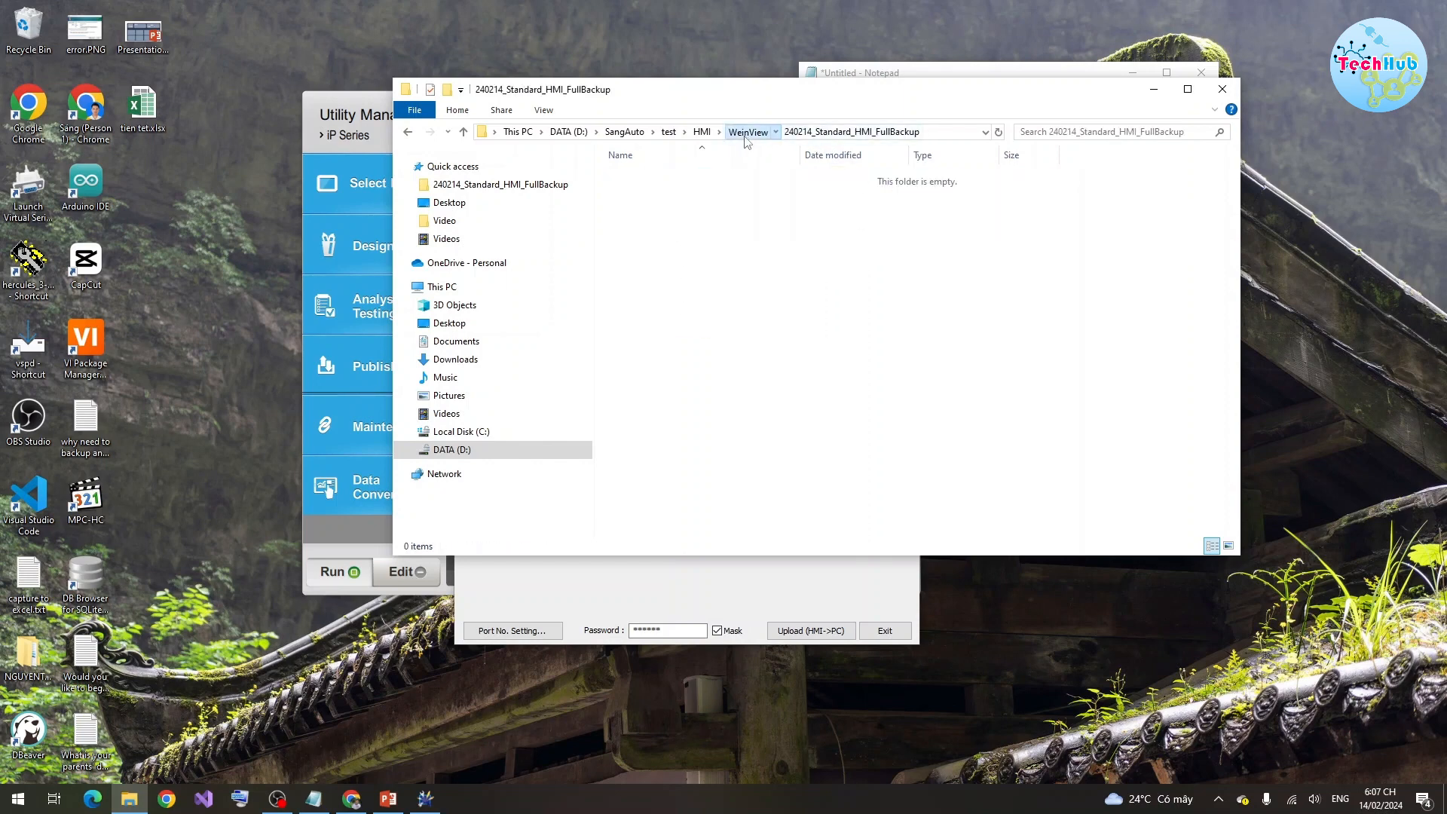
{"action": "double_click", "coordinate": [712, 209]}
{"action": "left_click_drag", "start_coordinate": [724, 332], "coordinate": [710, 183]}
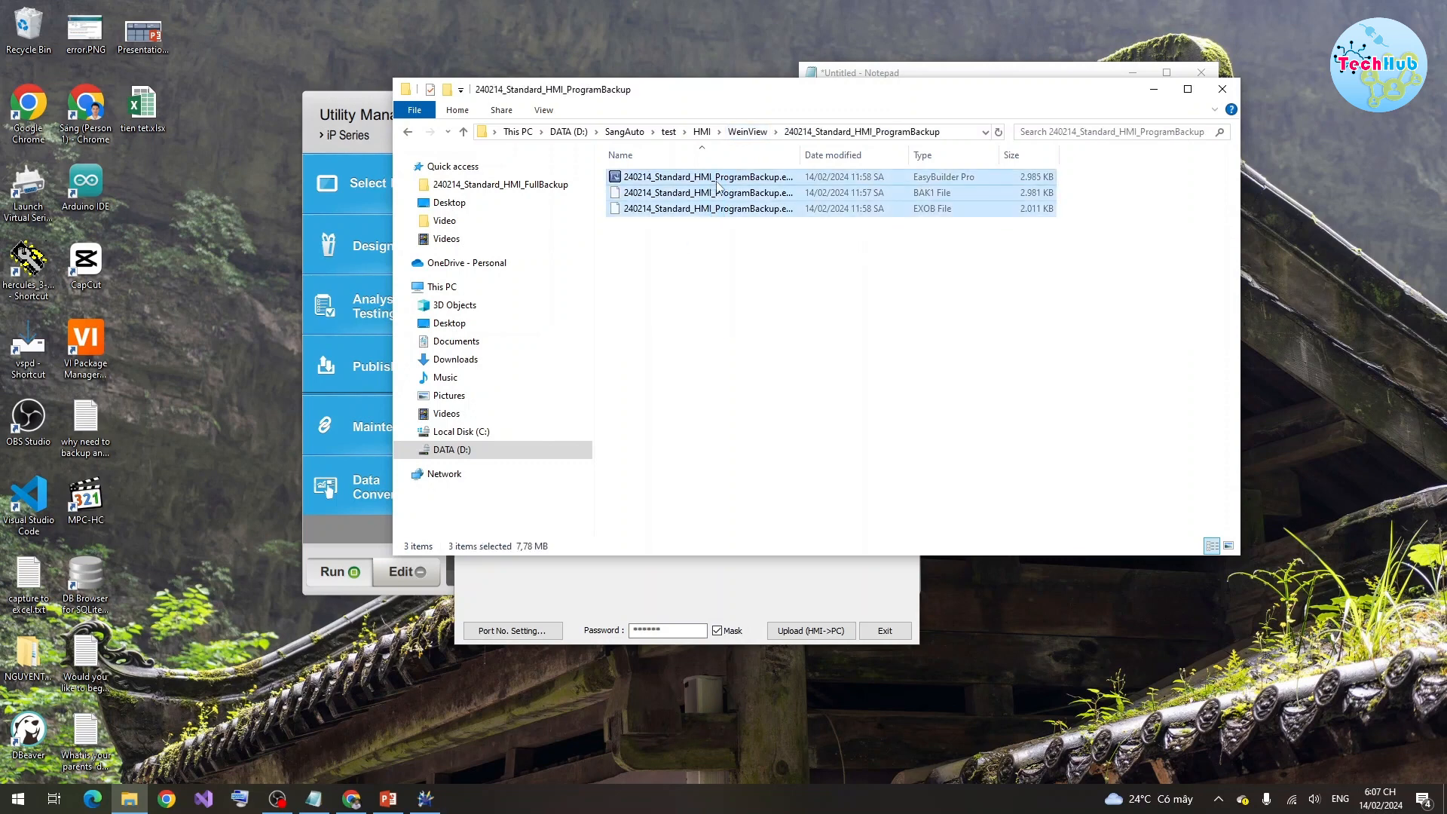
{"action": "key", "text": "Delete"}
{"action": "left_click", "coordinate": [748, 131]}
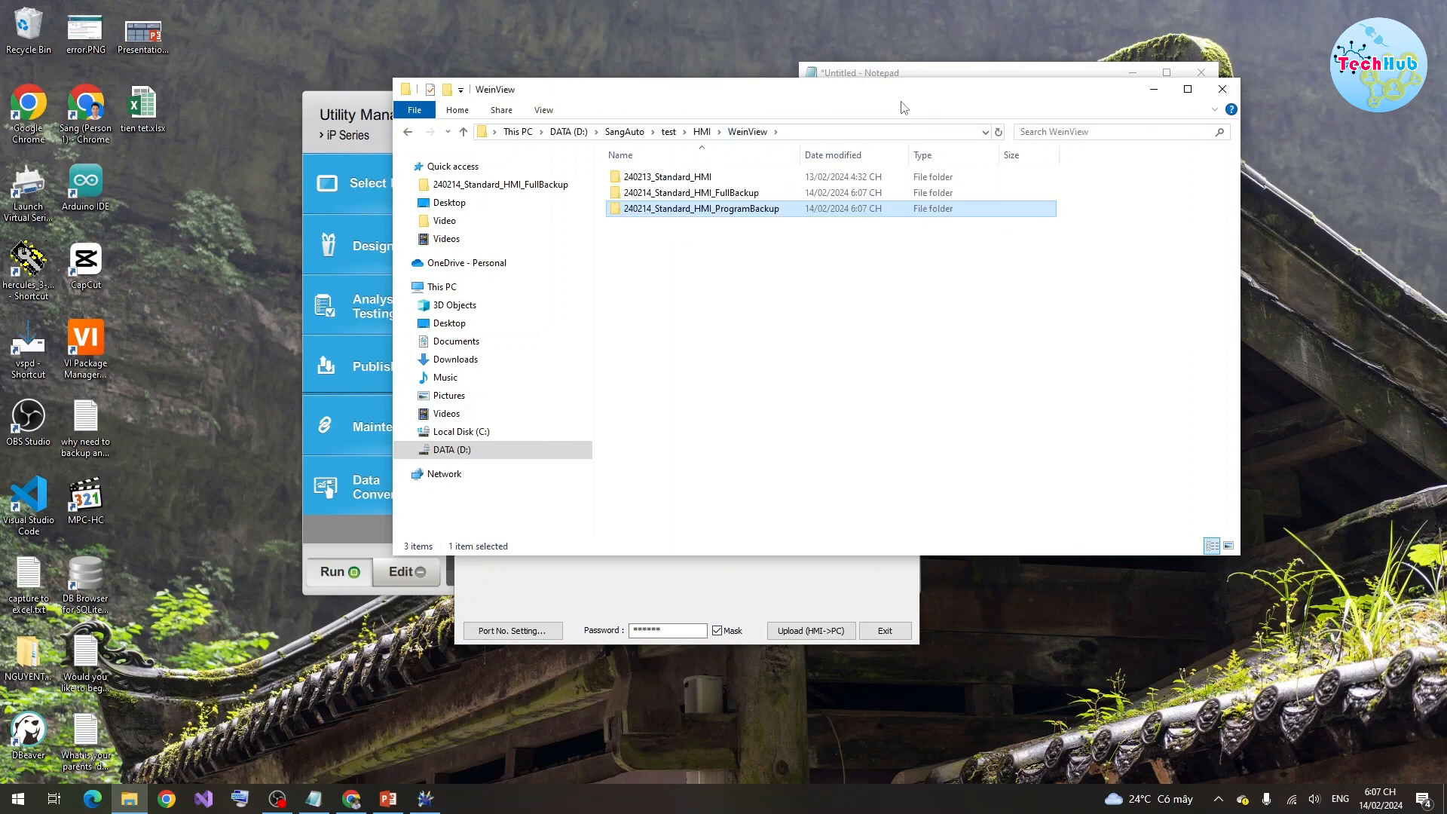
{"action": "left_click", "coordinate": [1222, 89]}
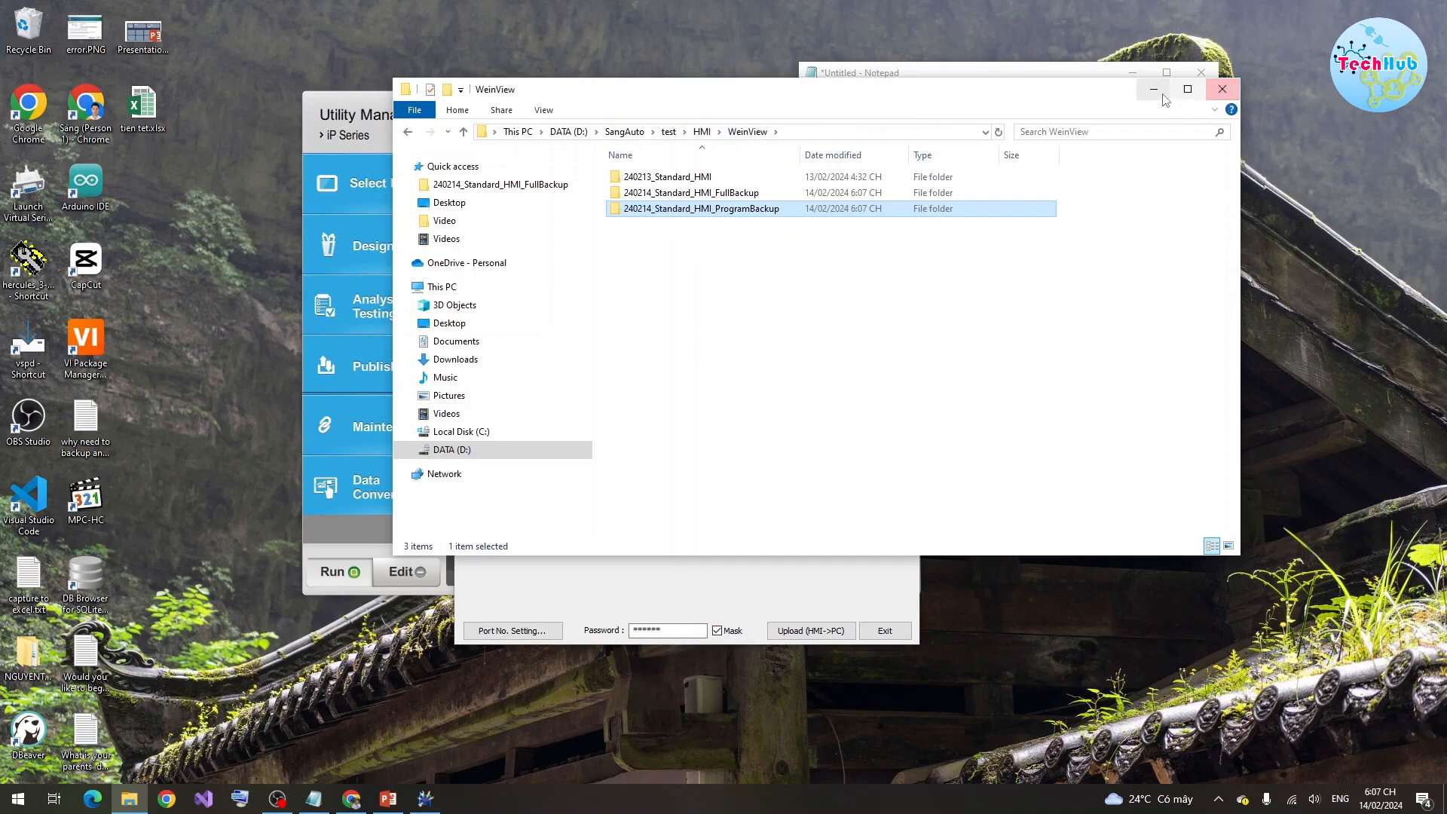
Set the Project upload destination to a file named 240214_Standard_HMI_FullBackup inside the folder of the same name.
{"action": "left_click", "coordinate": [875, 149]}
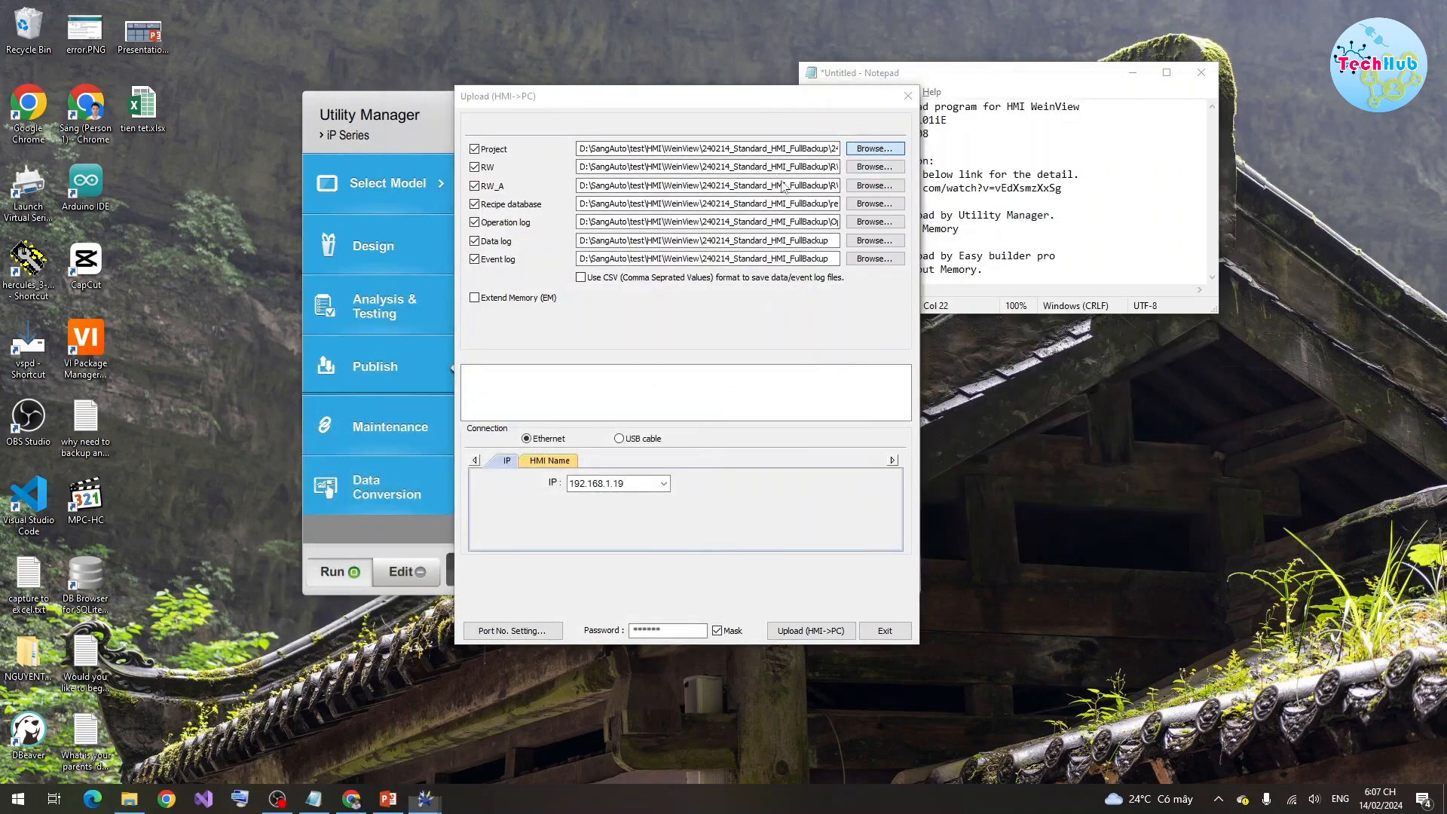
{"action": "left_click", "coordinate": [620, 182]}
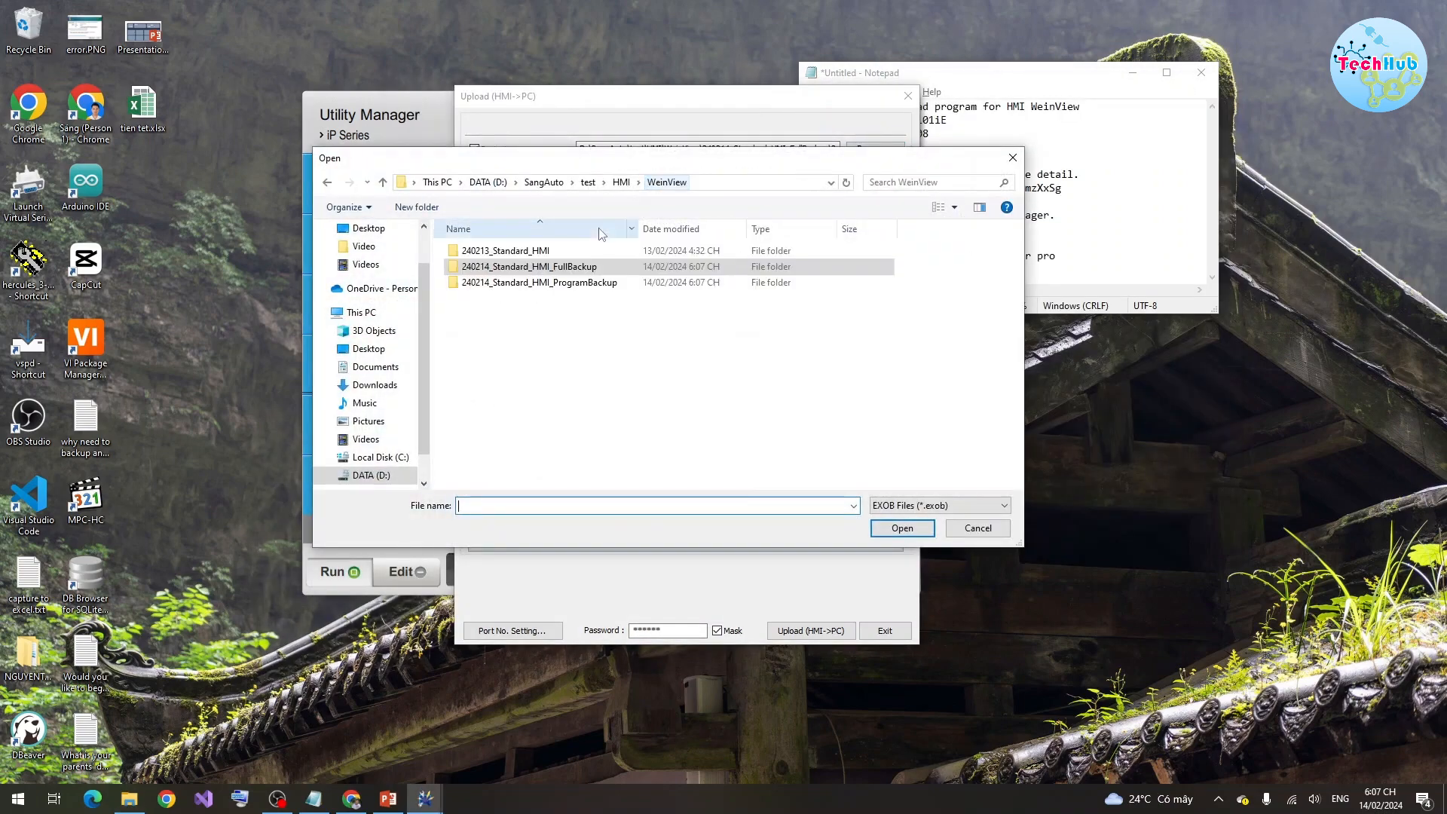
{"action": "double_click", "coordinate": [567, 269]}
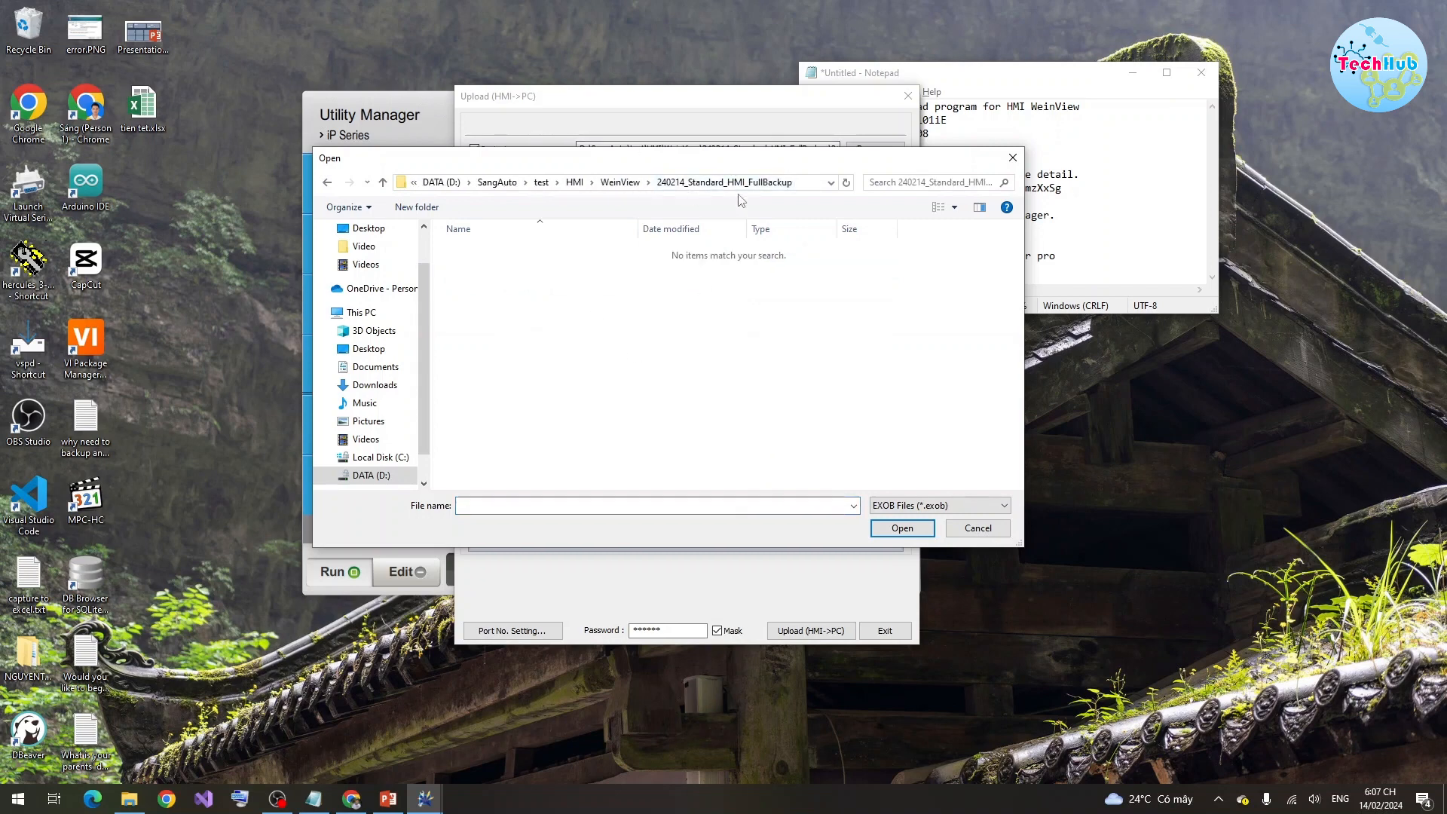
{"action": "left_click", "coordinate": [618, 189]}
{"action": "left_click", "coordinate": [559, 269]}
{"action": "key", "text": "ctrl+c"}
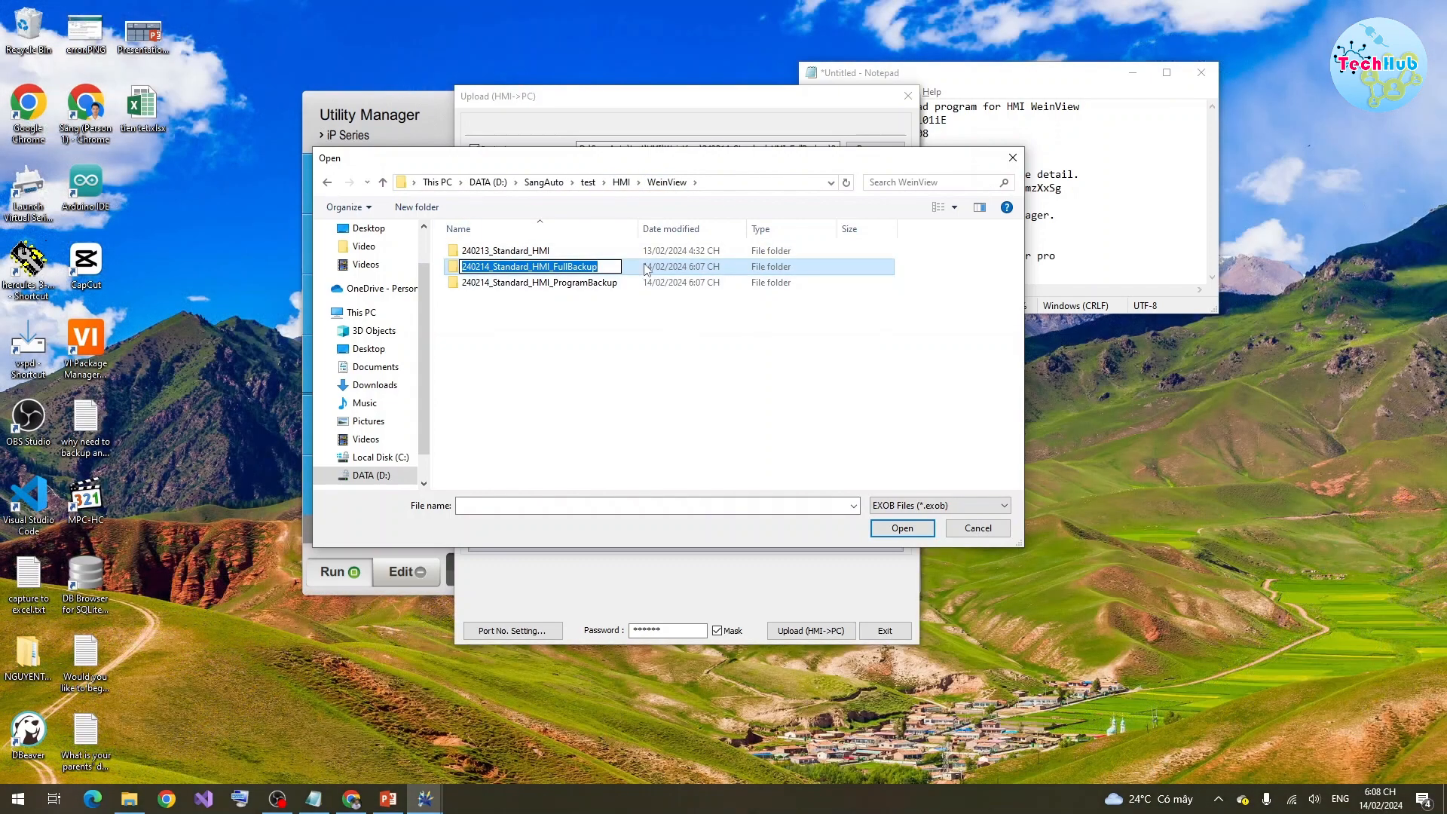
{"action": "left_click", "coordinate": [621, 266]}
{"action": "double_click", "coordinate": [621, 266]}
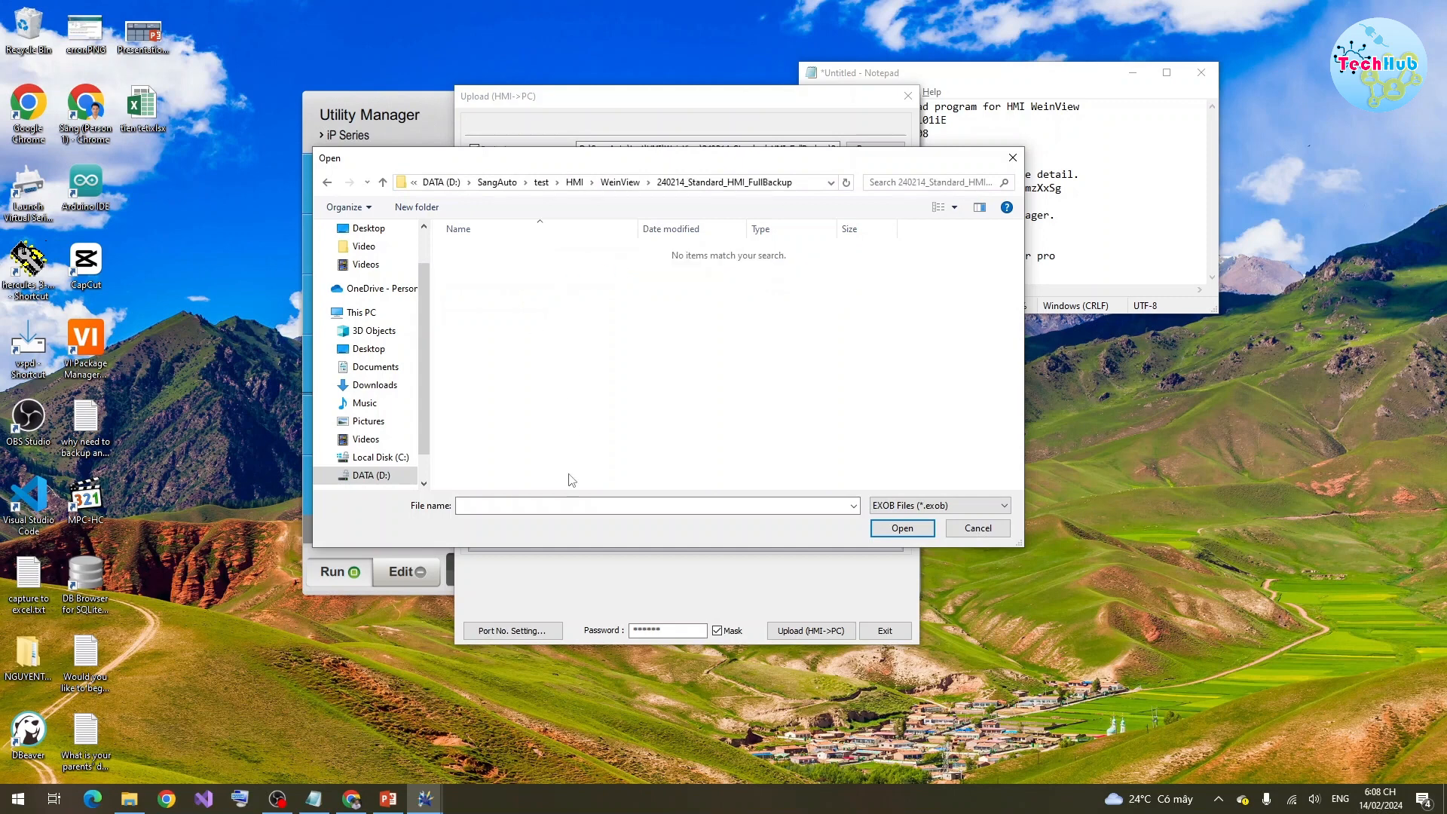
{"action": "key", "text": "ctrl+v"}
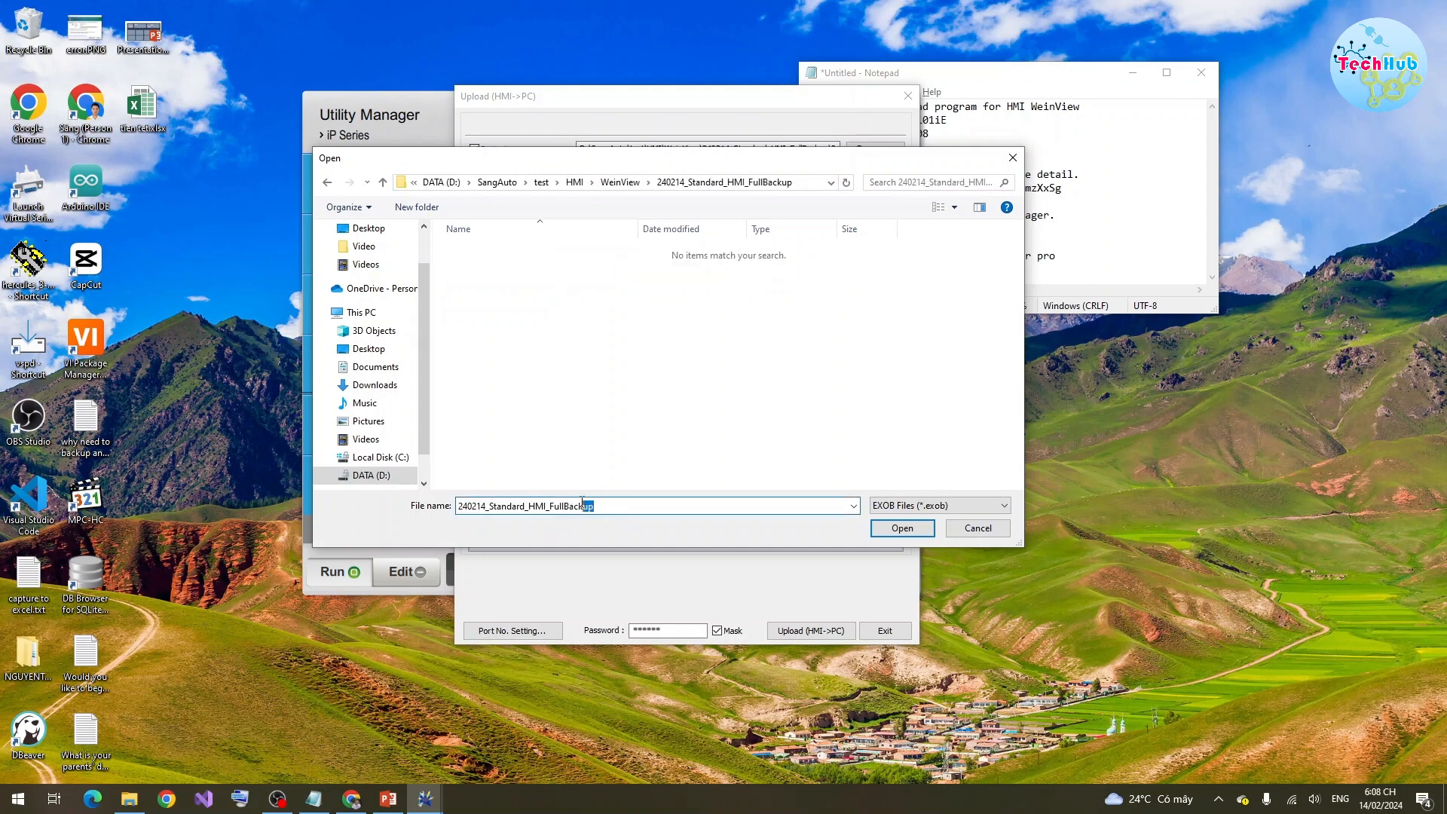
{"action": "left_click", "coordinate": [603, 506]}
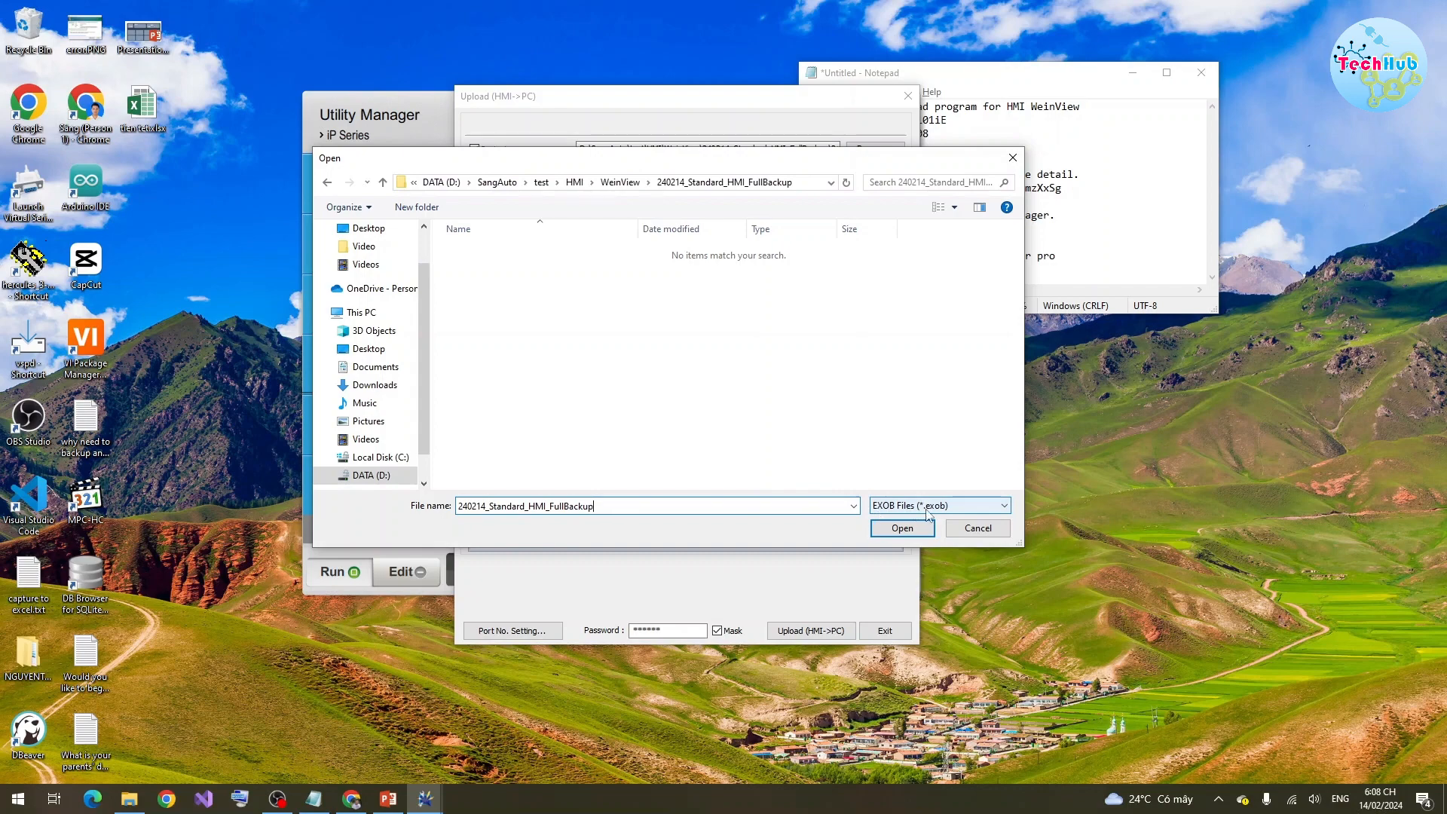
{"action": "left_click", "coordinate": [902, 528]}
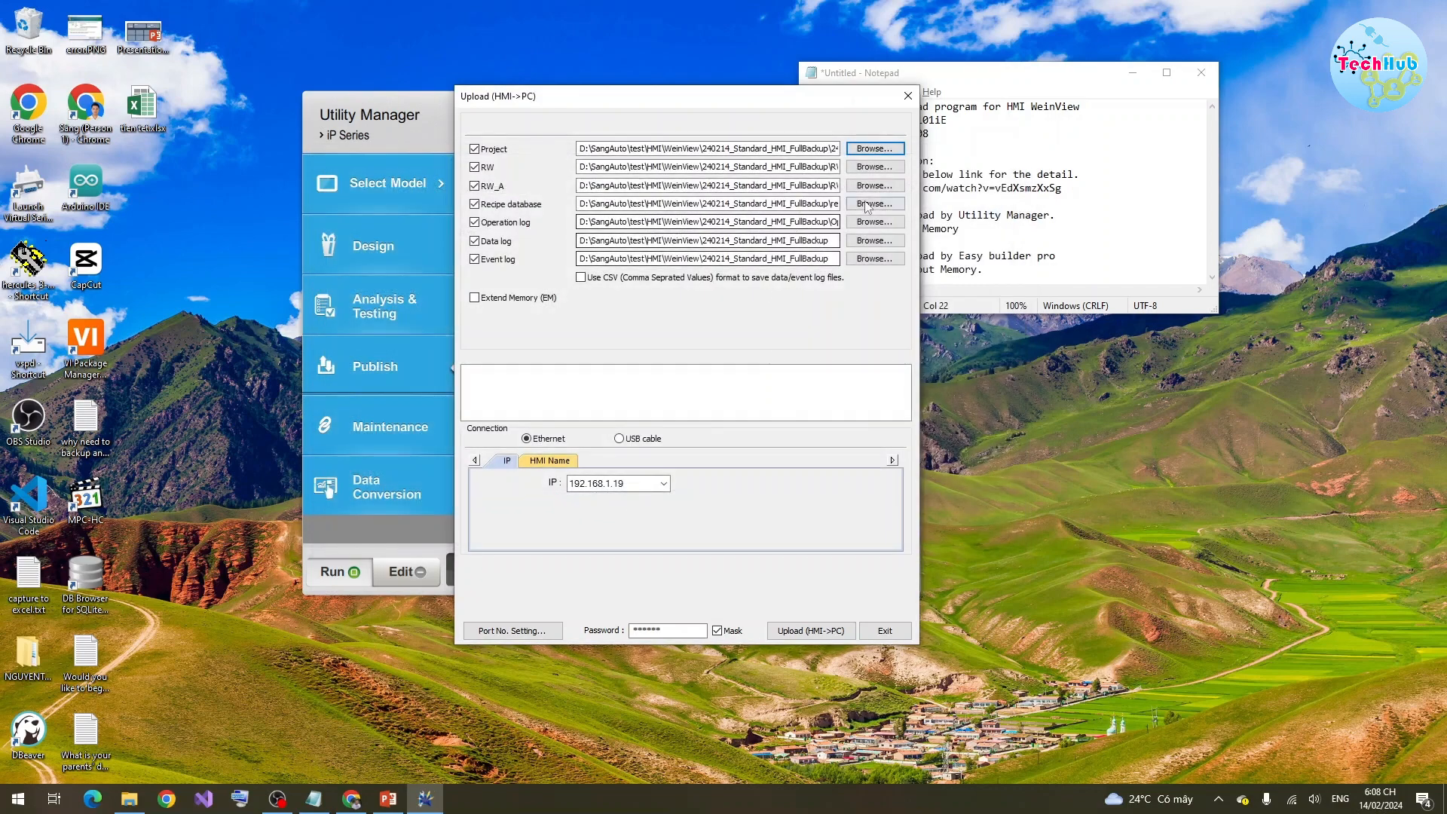
Set the RW and RW_A upload destinations to files named RW and RW_A inside the 240214_Standard_HMI_FullBackup folder.
{"action": "left_click", "coordinate": [875, 186]}
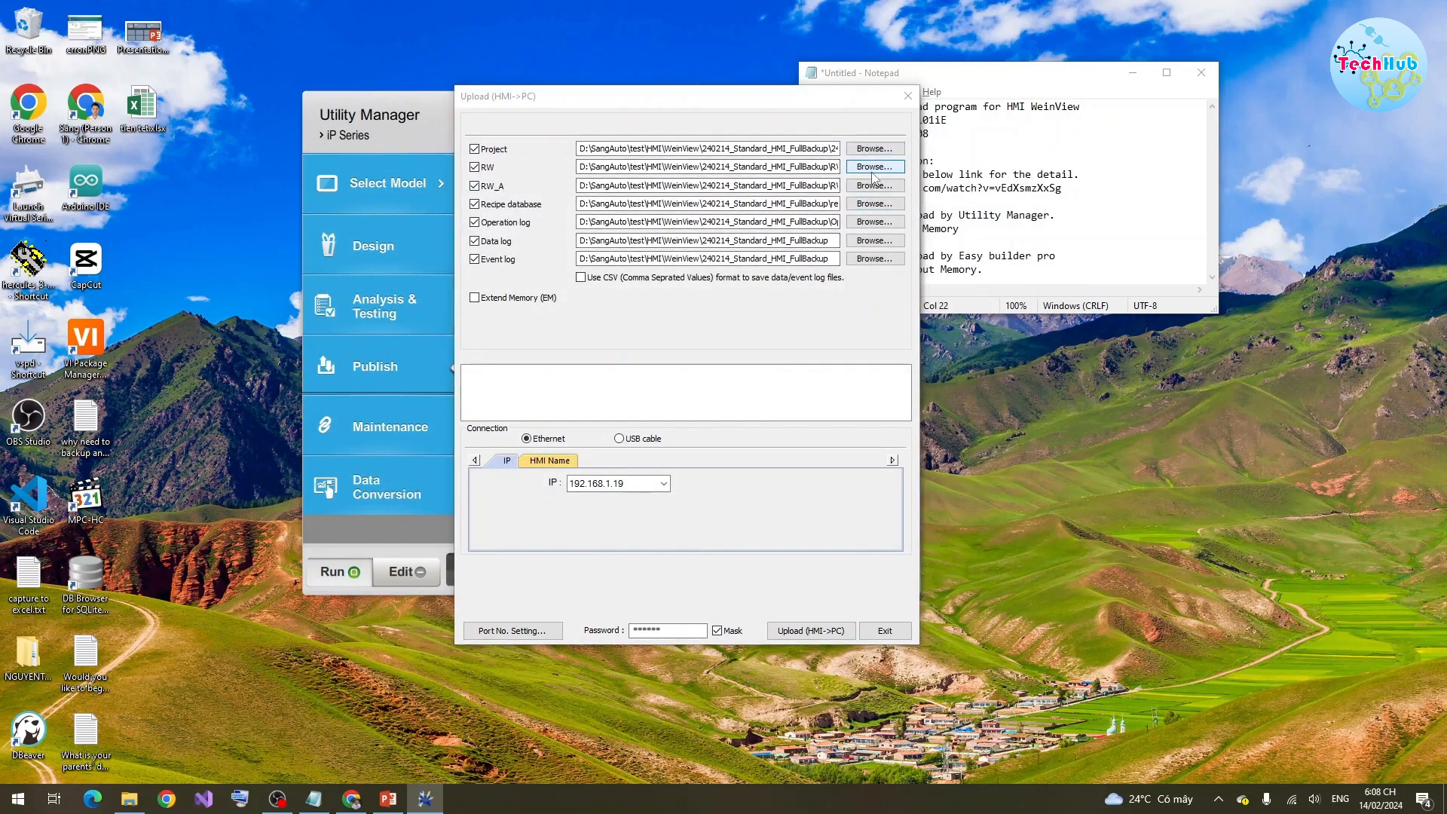
{"action": "left_click_drag", "start_coordinate": [722, 160], "coordinate": [752, 239]}
{"action": "type", "text": "RW"}
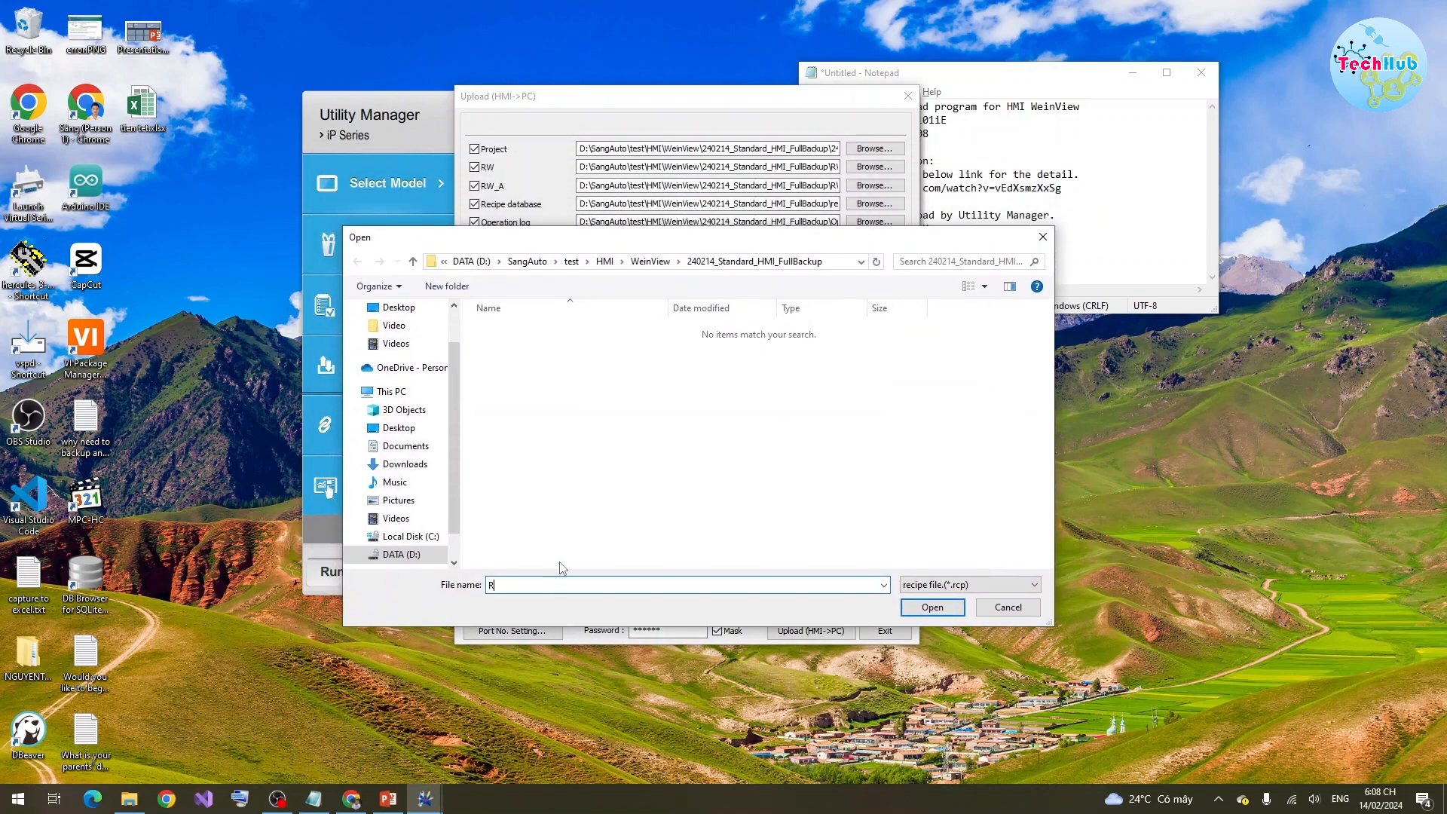
{"action": "left_click", "coordinate": [932, 606]}
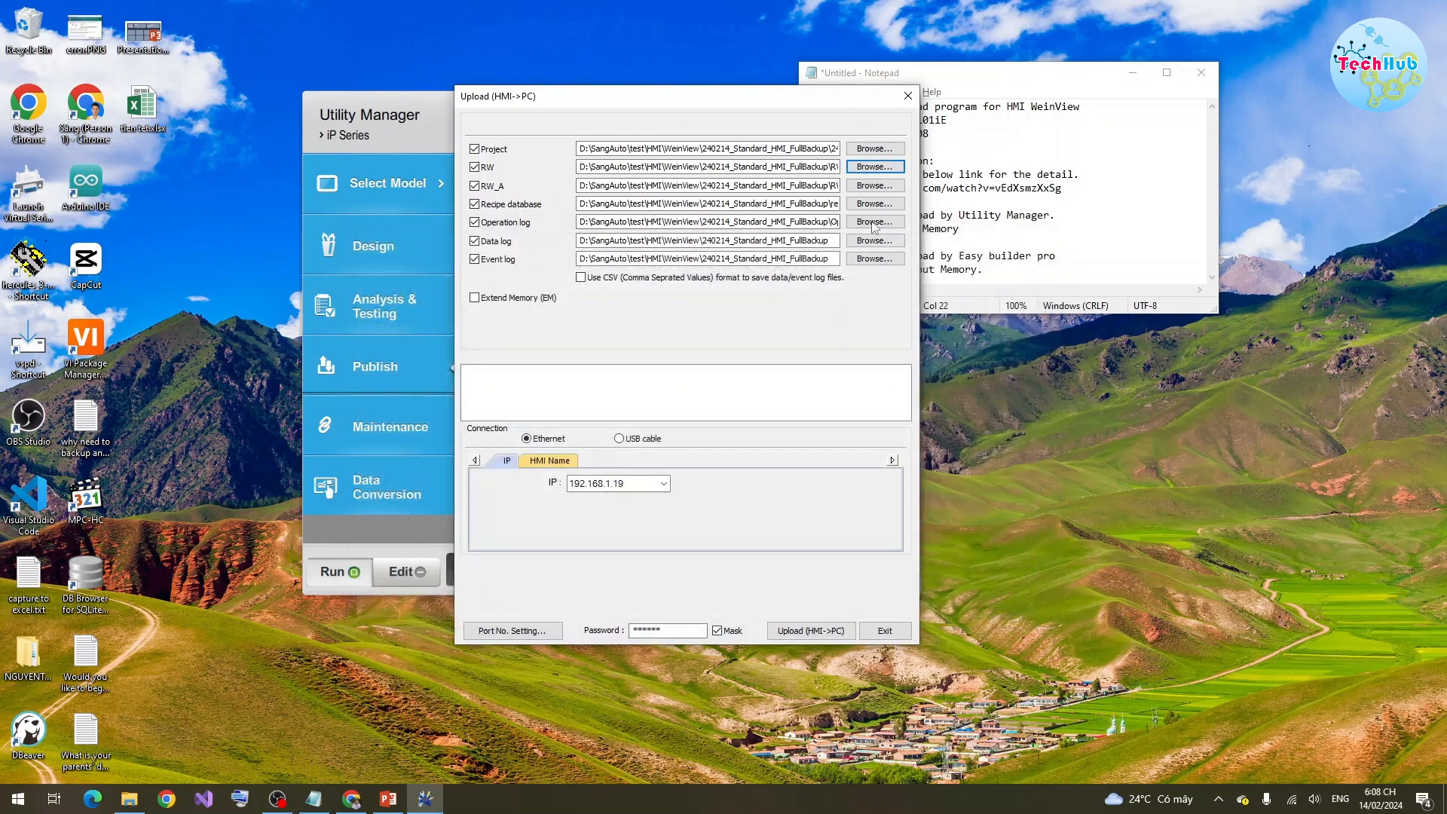
{"action": "left_click", "coordinate": [874, 167]}
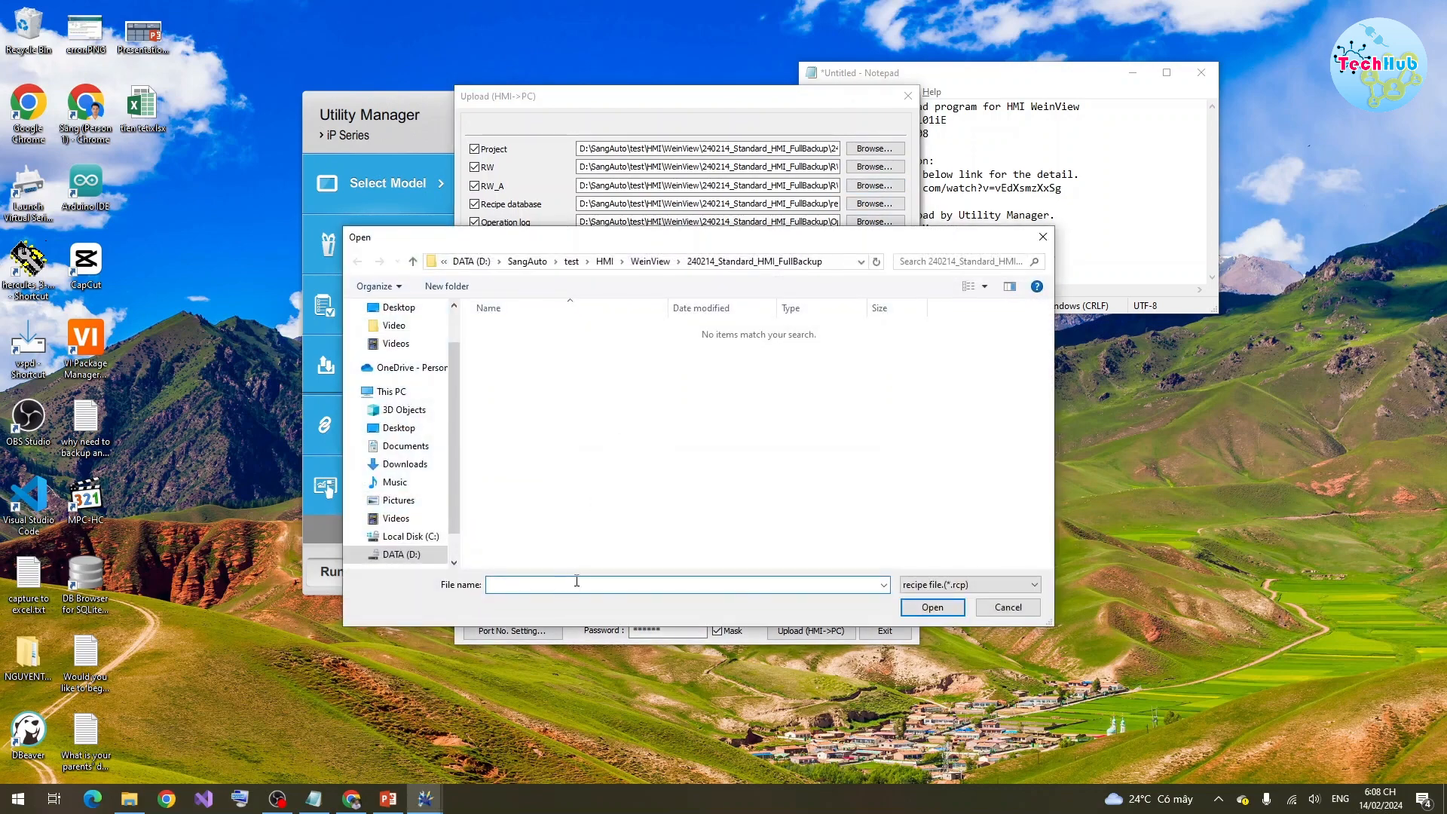
{"action": "type", "text": "RW_A"}
{"action": "left_click", "coordinate": [946, 608]}
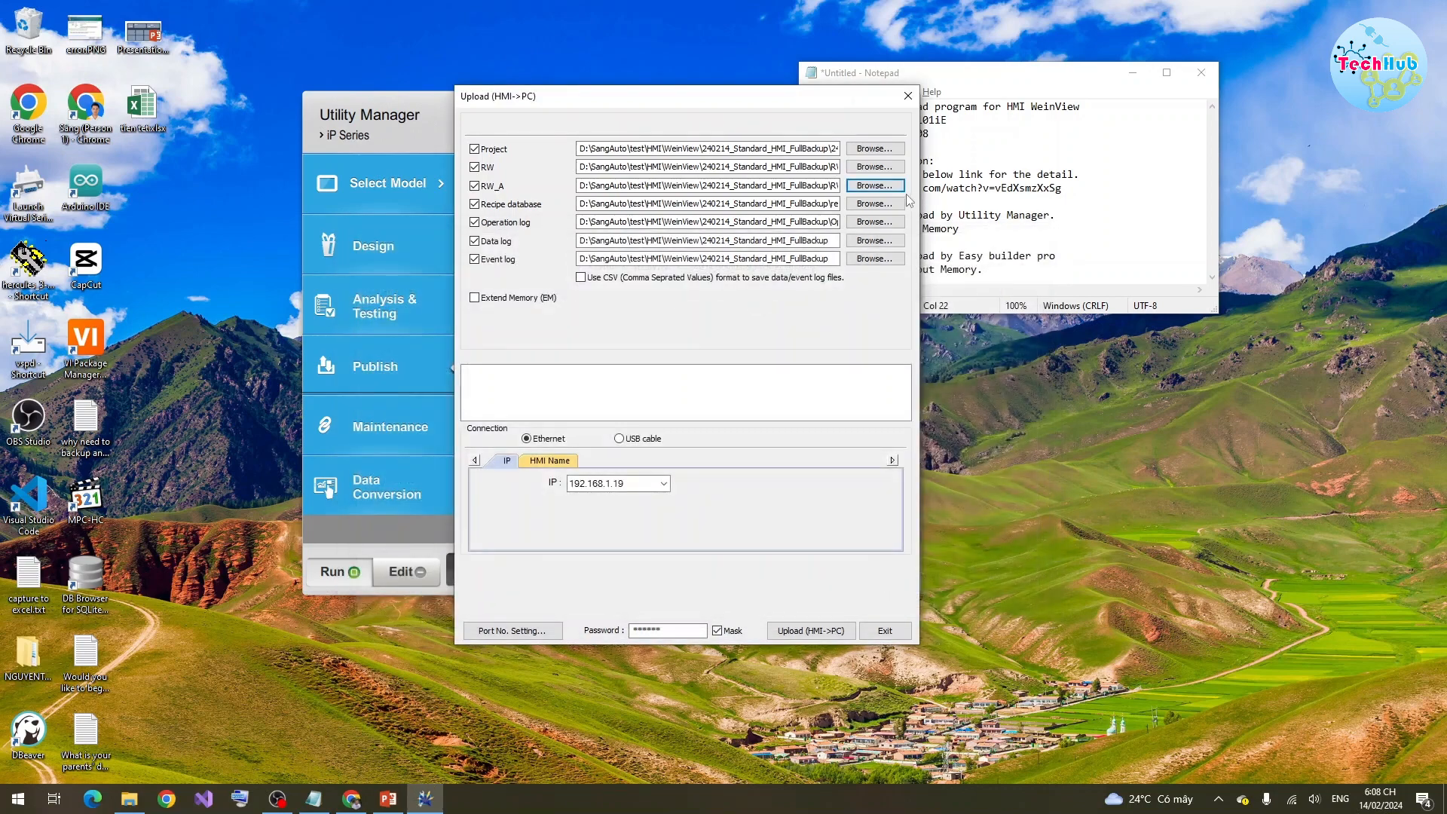
Choose the Recipe database destination file and set the Operation log destination to a file named Operation Log in the same backup folder.
{"action": "left_click", "coordinate": [878, 203]}
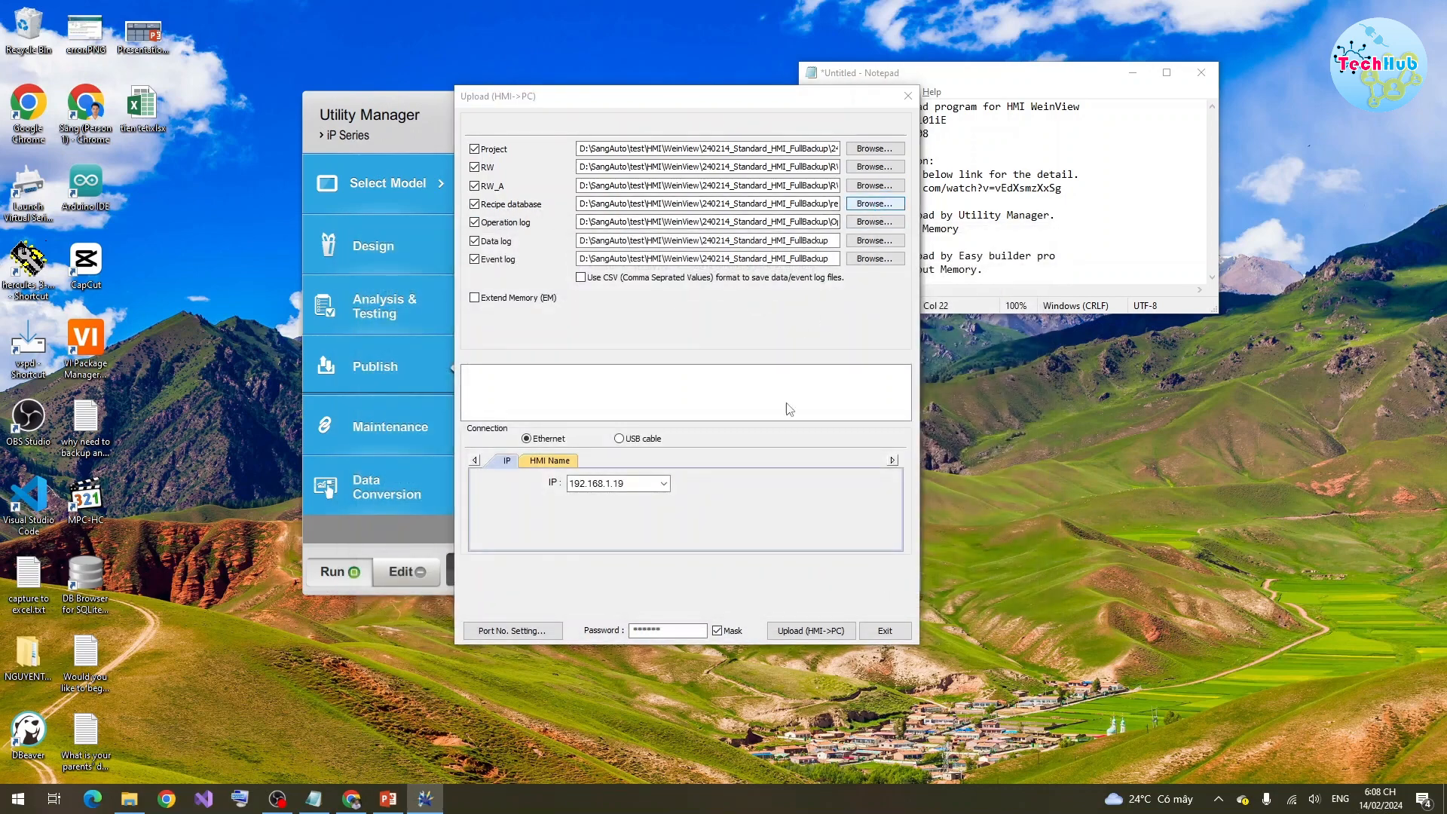
{"action": "type", "text": "ration Log"}
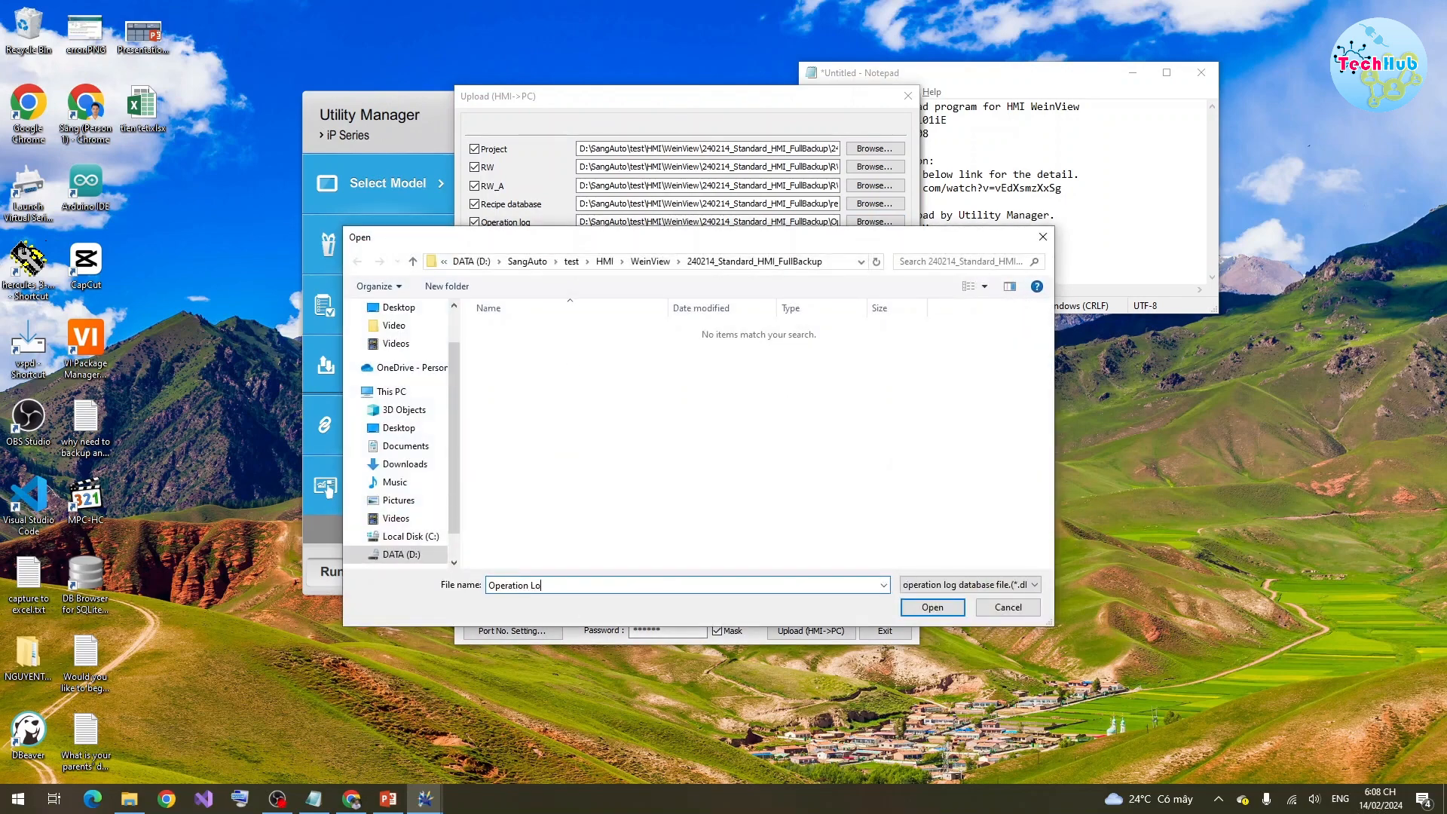
{"action": "left_click", "coordinate": [942, 608]}
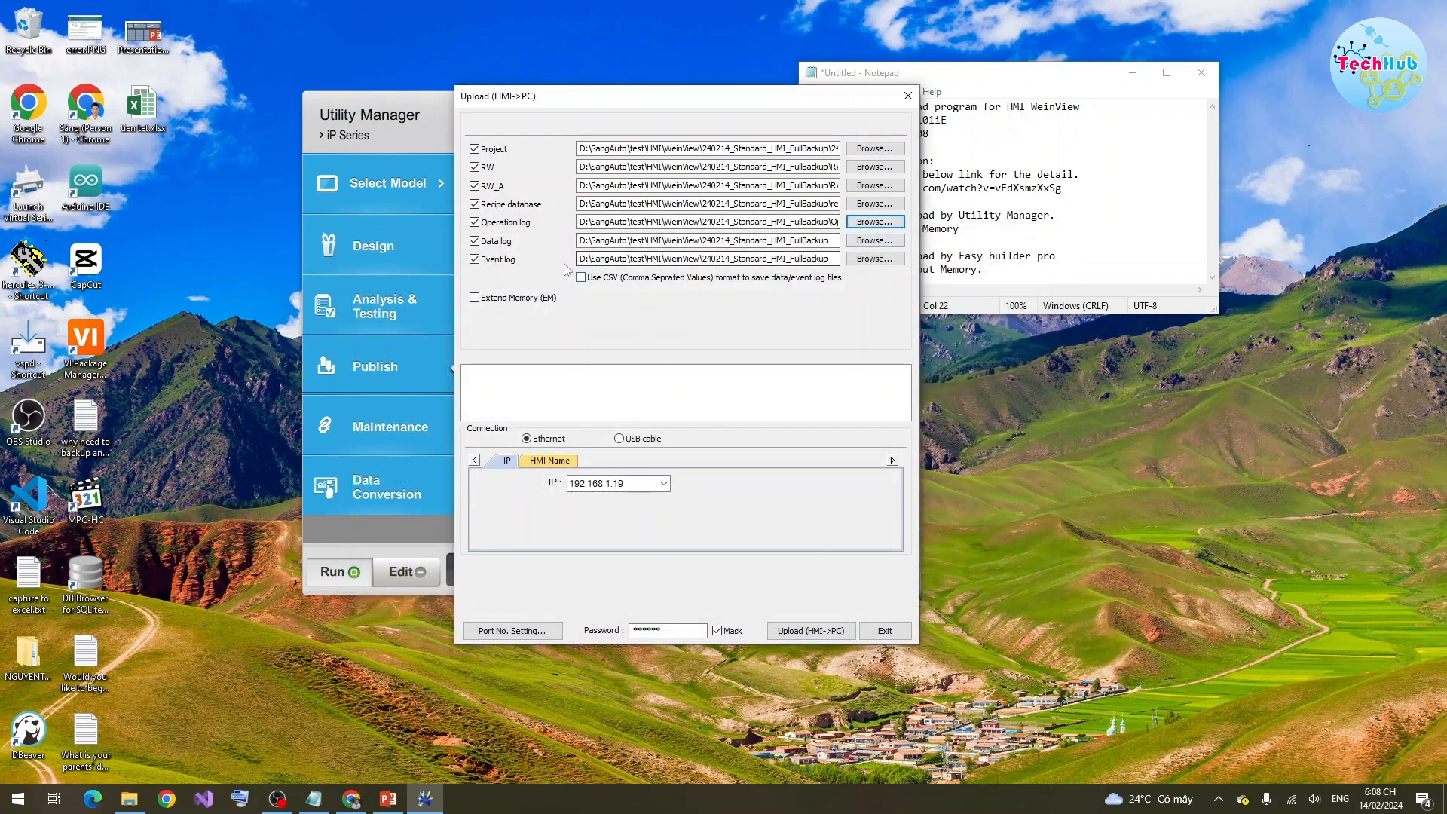
Set the Data log destination to the folder D:\SangAuto\test\HMI\WeinView\240214_Standard_HMI_FullBackup.
{"action": "left_click", "coordinate": [873, 242]}
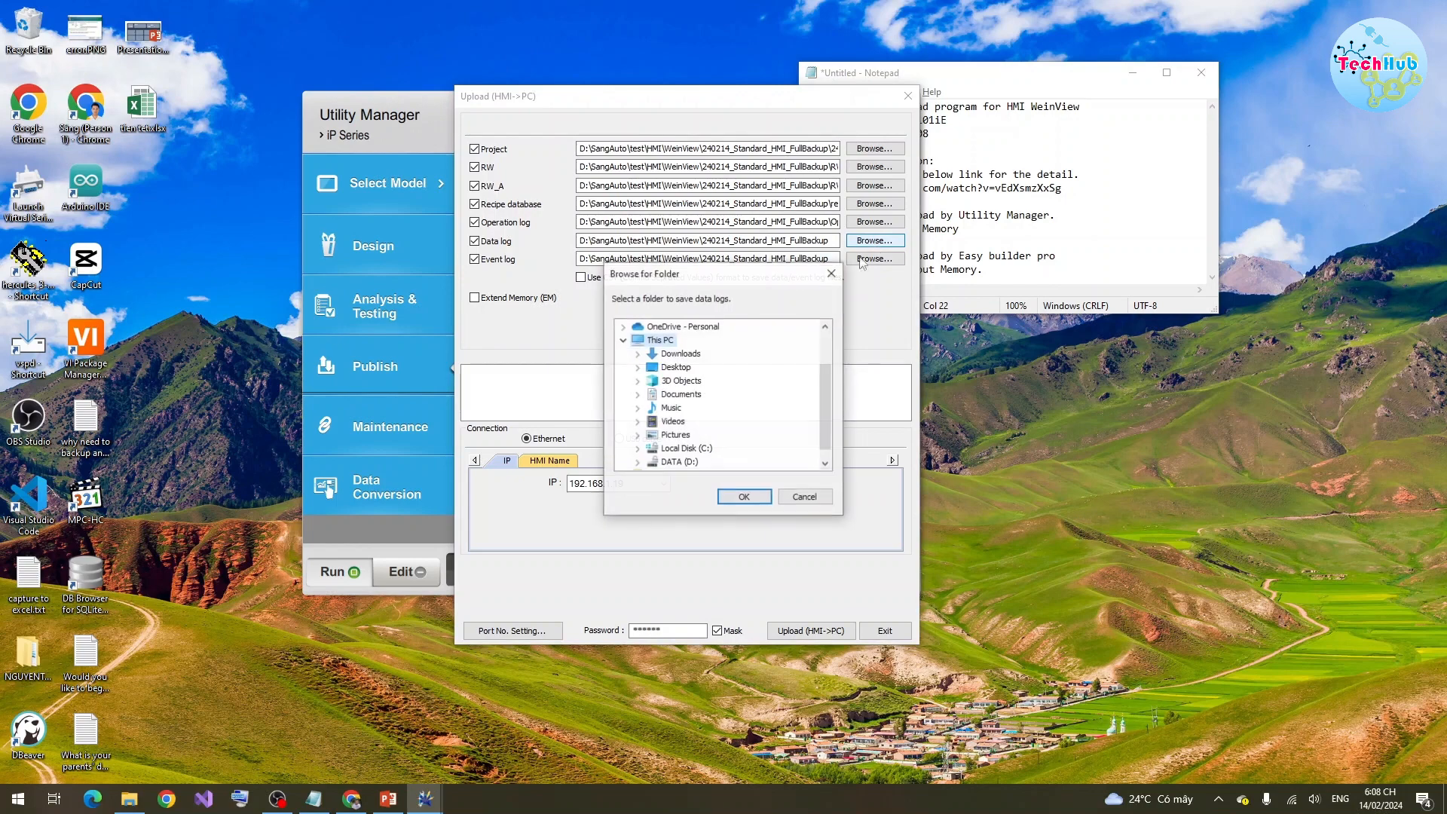
{"action": "left_click", "coordinate": [744, 497]}
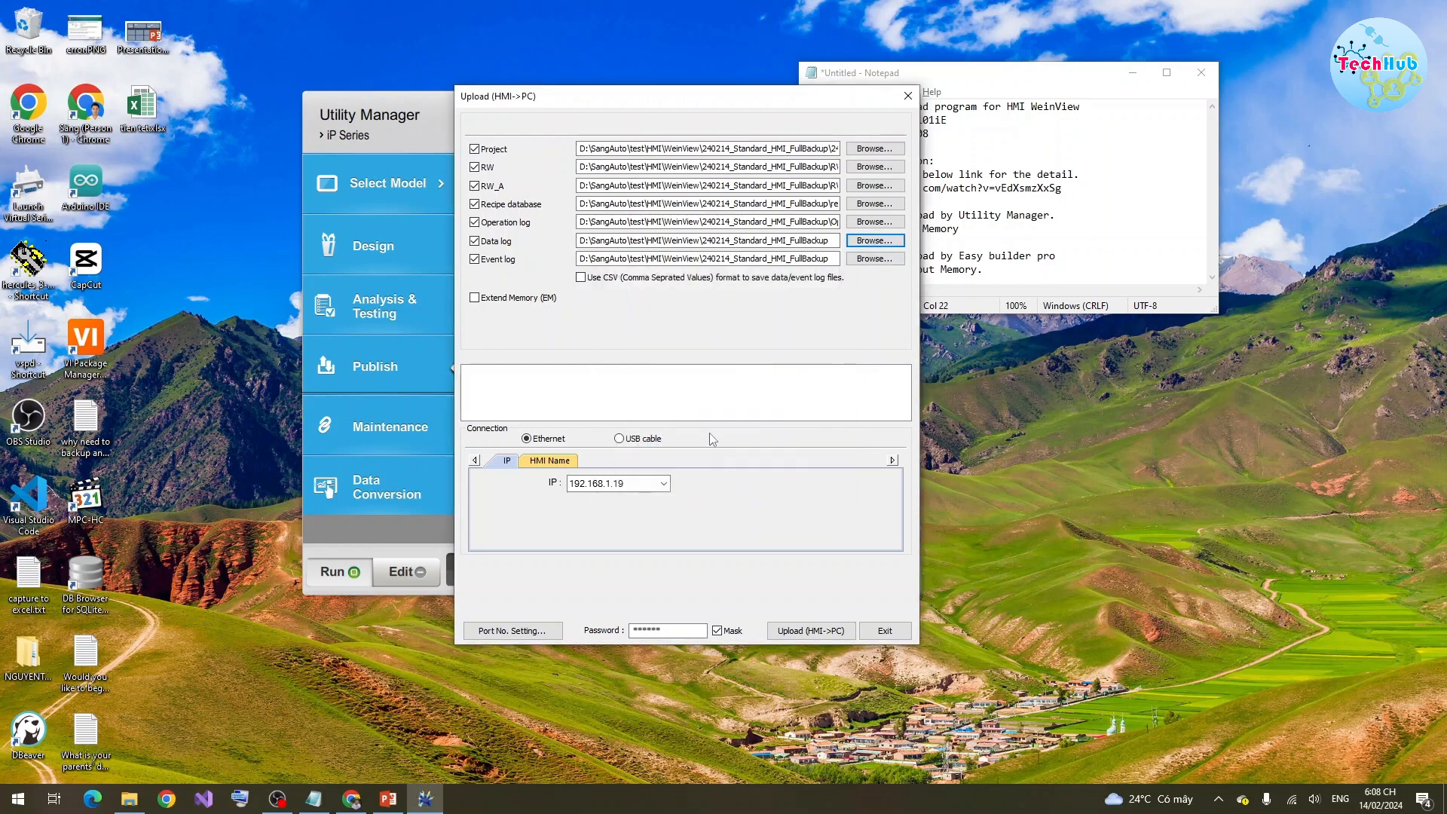
{"action": "left_click", "coordinate": [874, 241]}
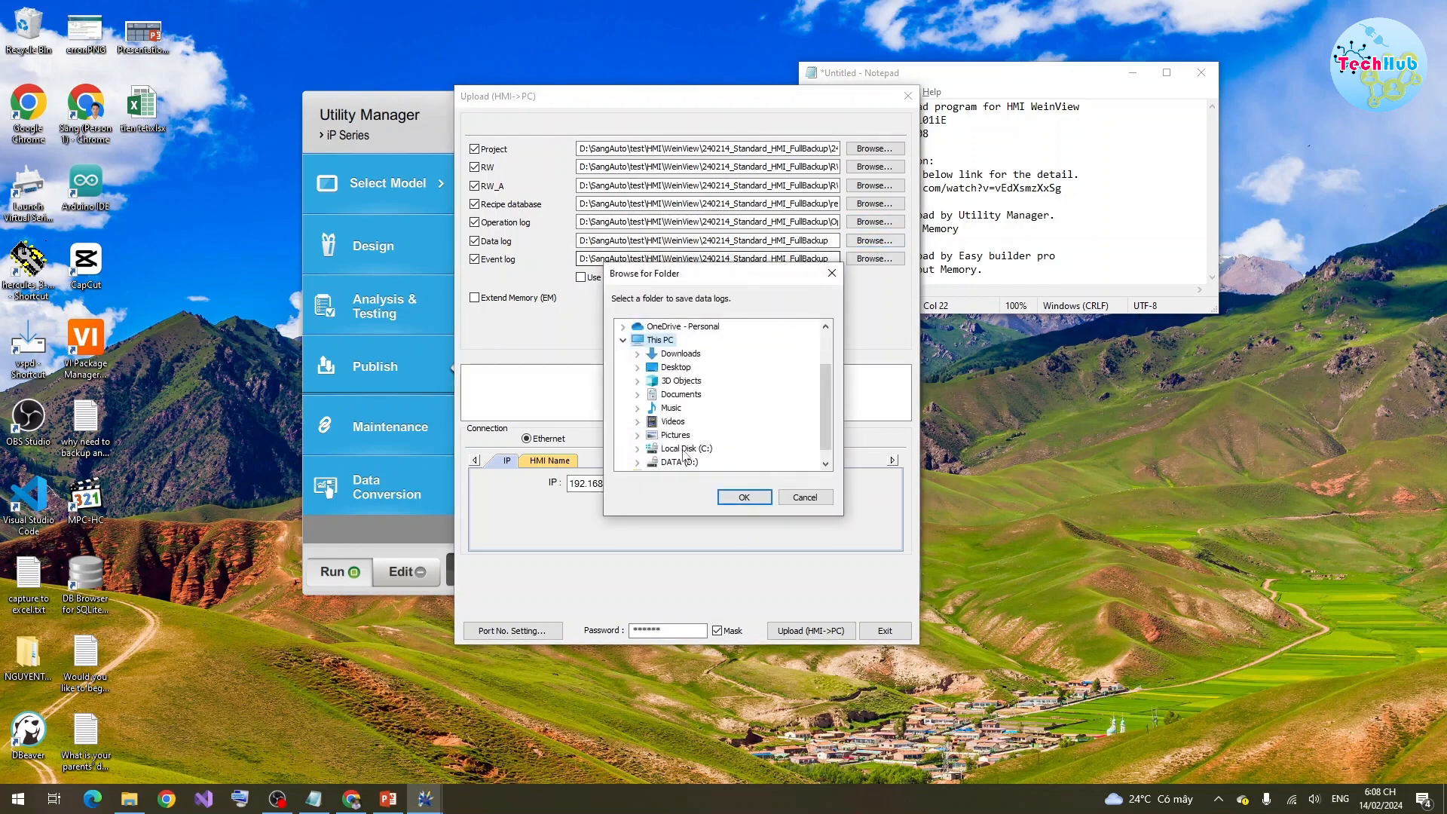
{"action": "left_click", "coordinate": [684, 450]}
{"action": "left_click", "coordinate": [698, 424]}
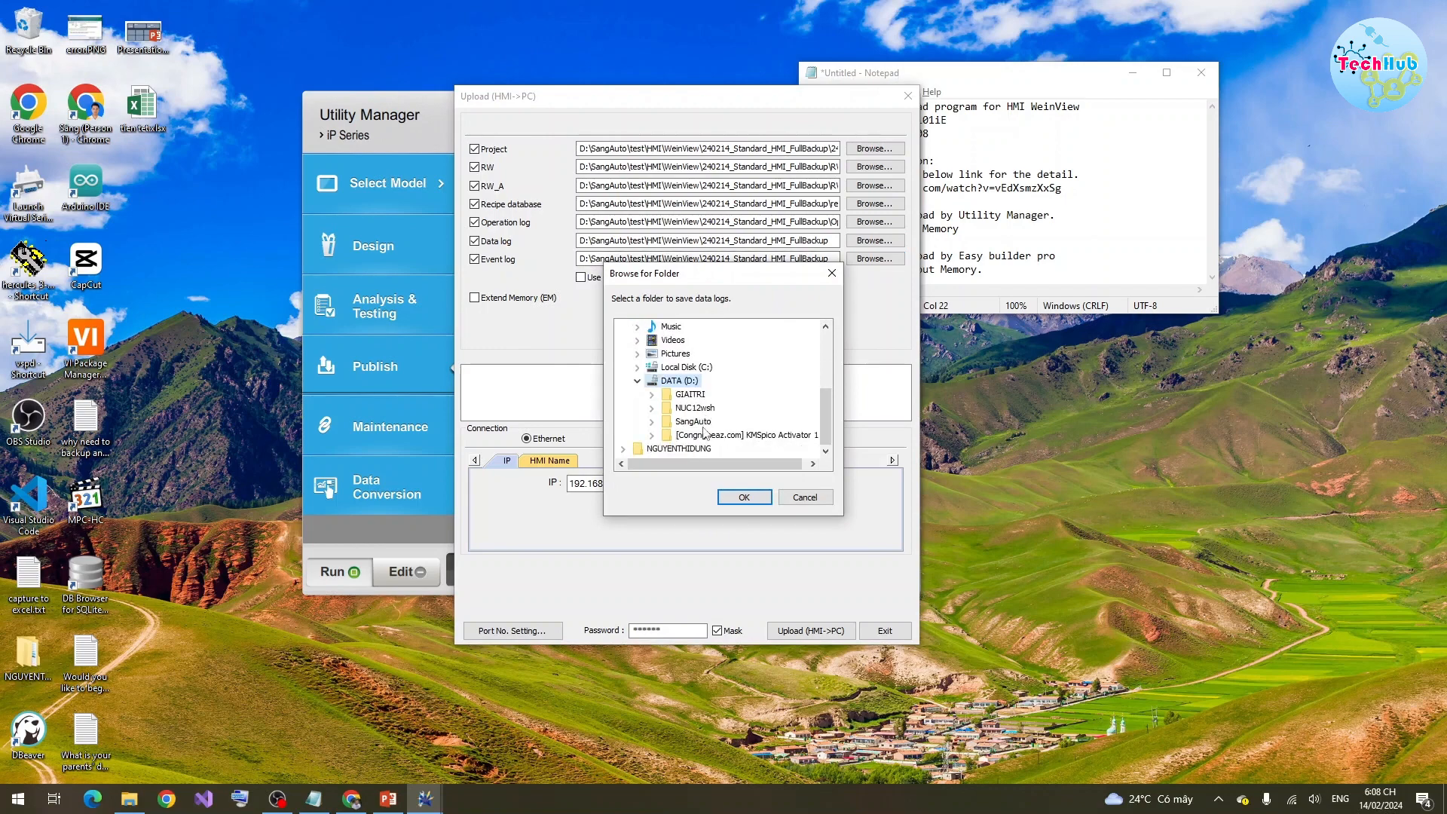
{"action": "scroll", "coordinate": [700, 428], "scroll_direction": "down", "scroll_amount": 1}
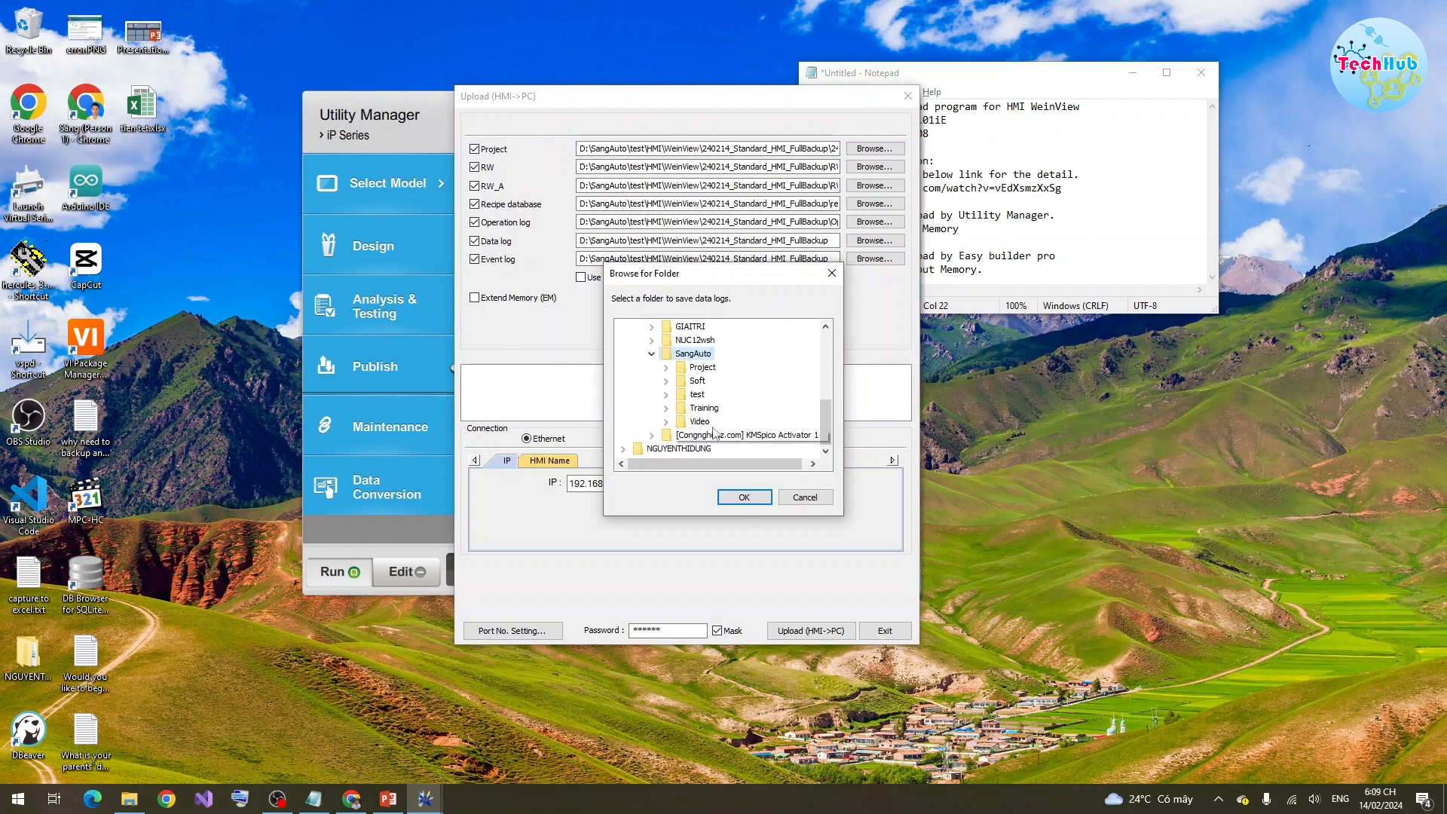
{"action": "left_click", "coordinate": [695, 396]}
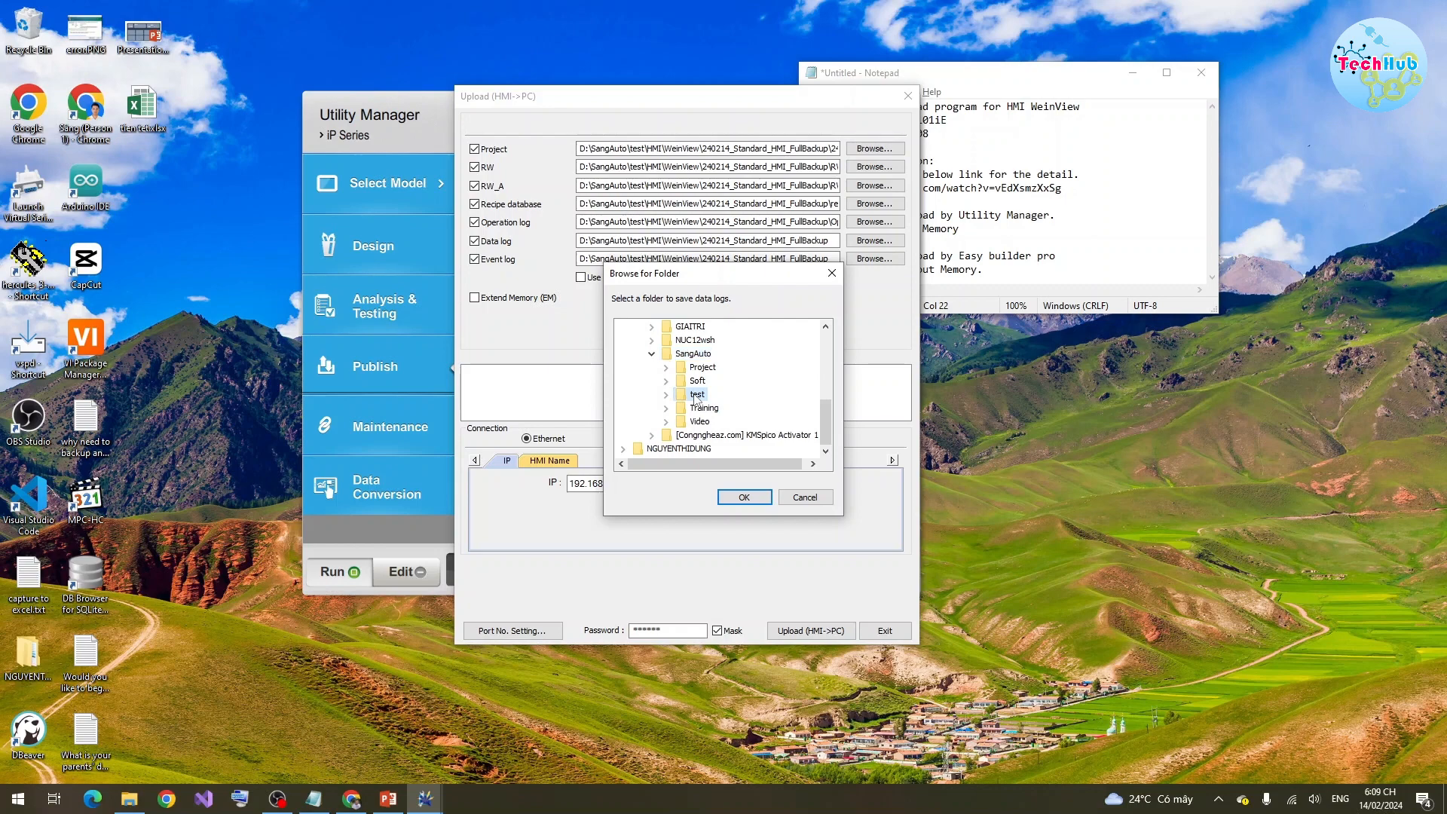
{"action": "double_click", "coordinate": [692, 398]}
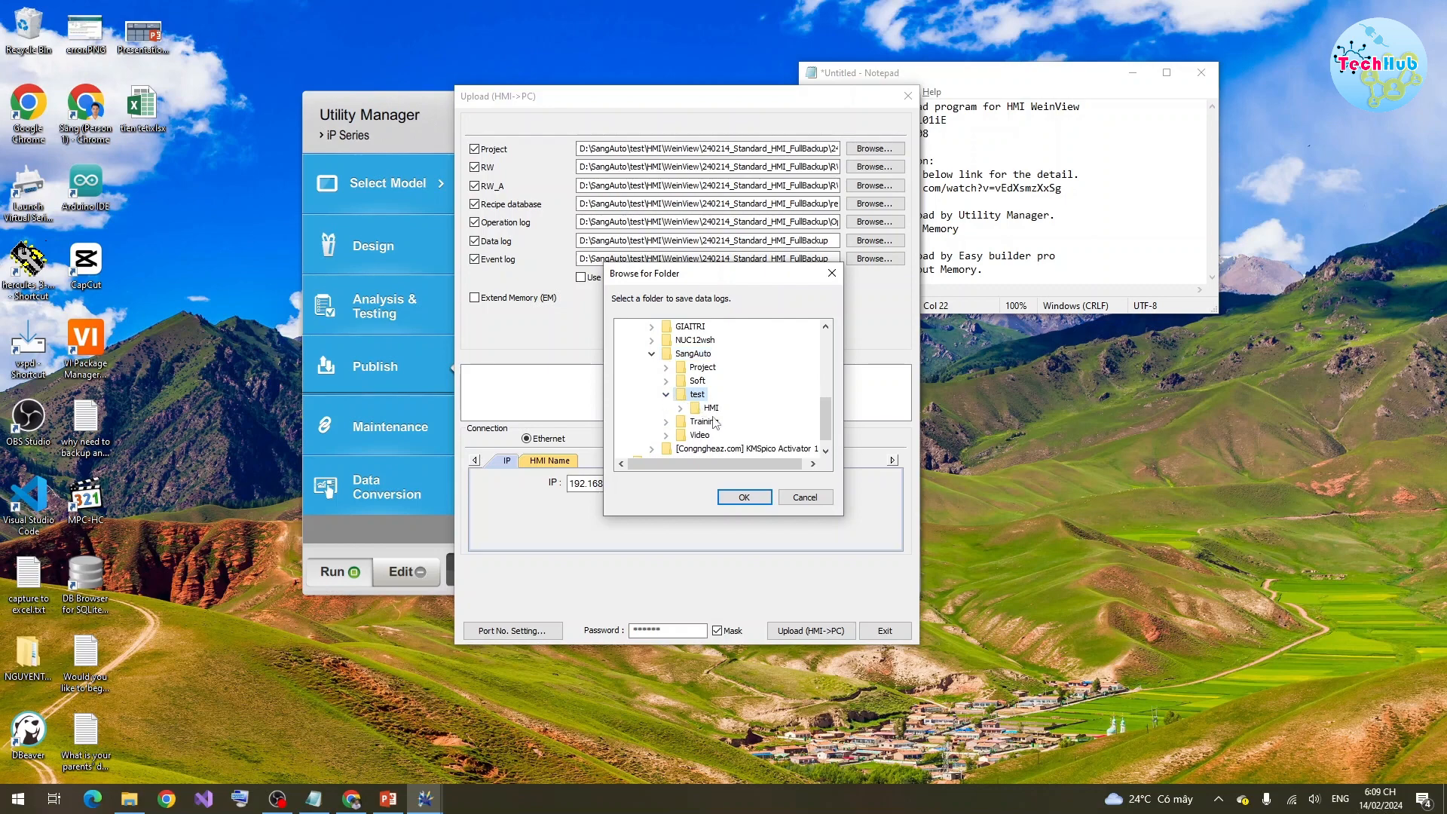
{"action": "double_click", "coordinate": [711, 411]}
{"action": "left_click", "coordinate": [694, 421]}
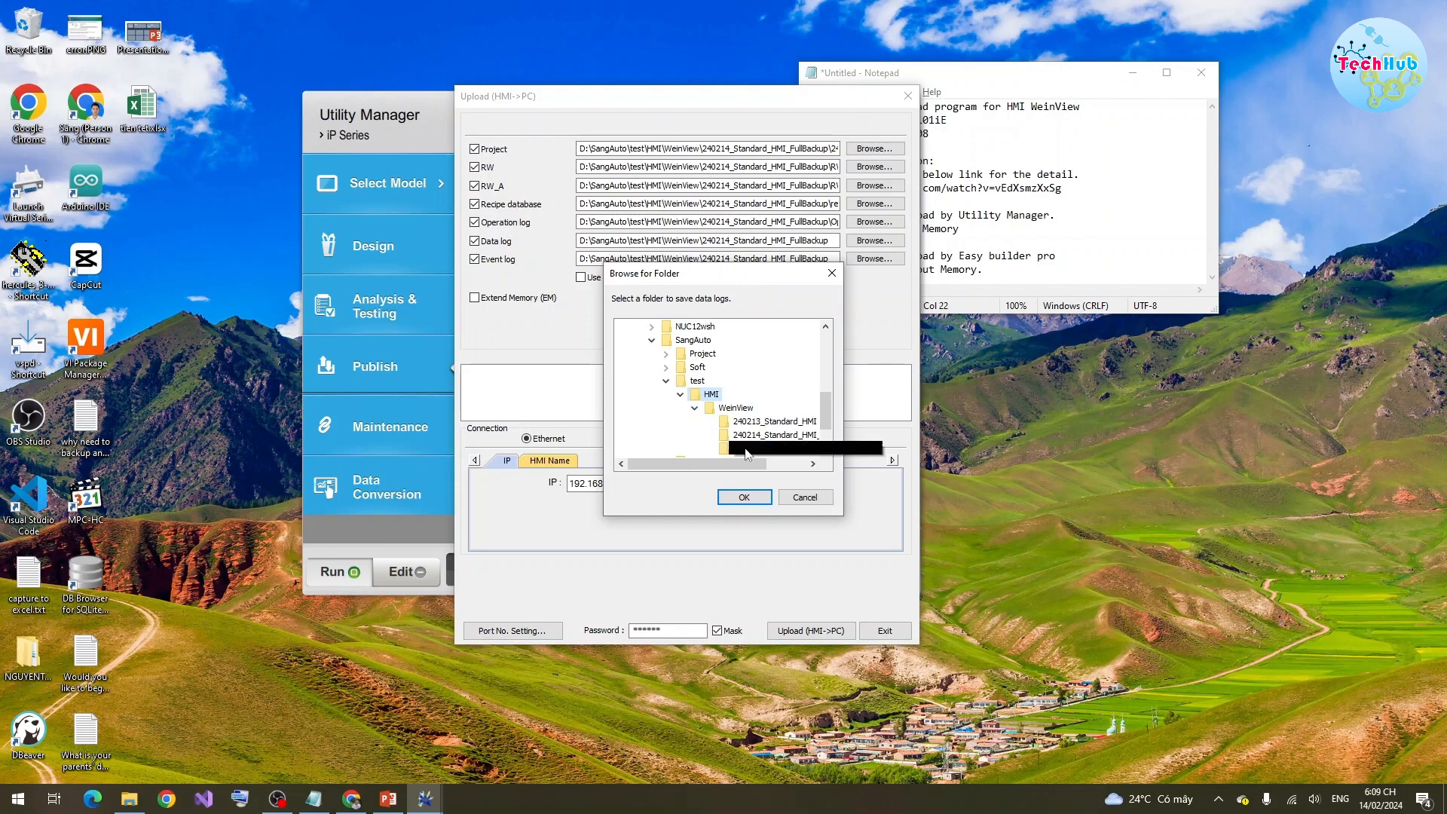
{"action": "left_click_drag", "start_coordinate": [827, 410], "coordinate": [827, 426]}
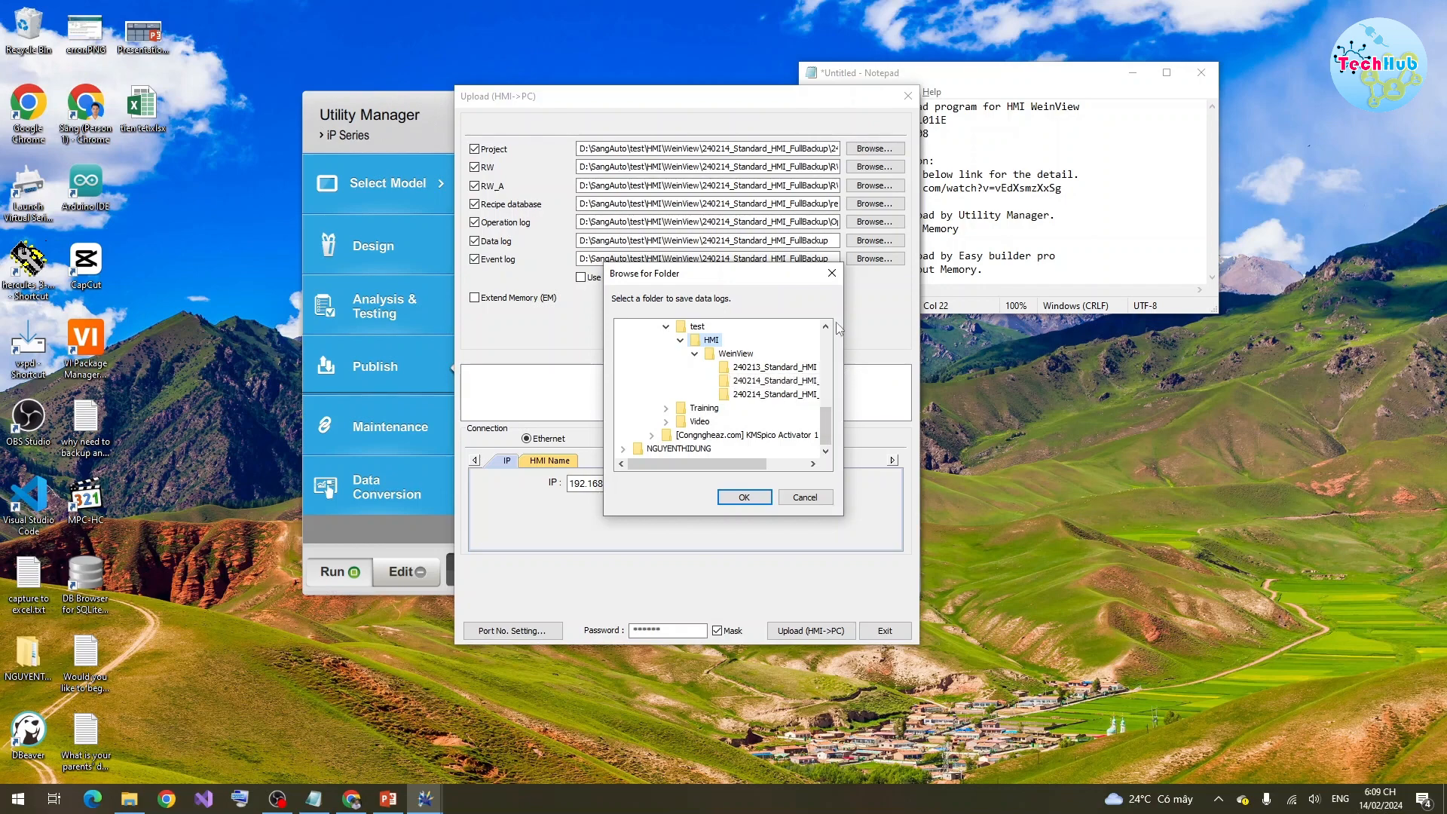
{"action": "left_click_drag", "start_coordinate": [754, 273], "coordinate": [708, 270]}
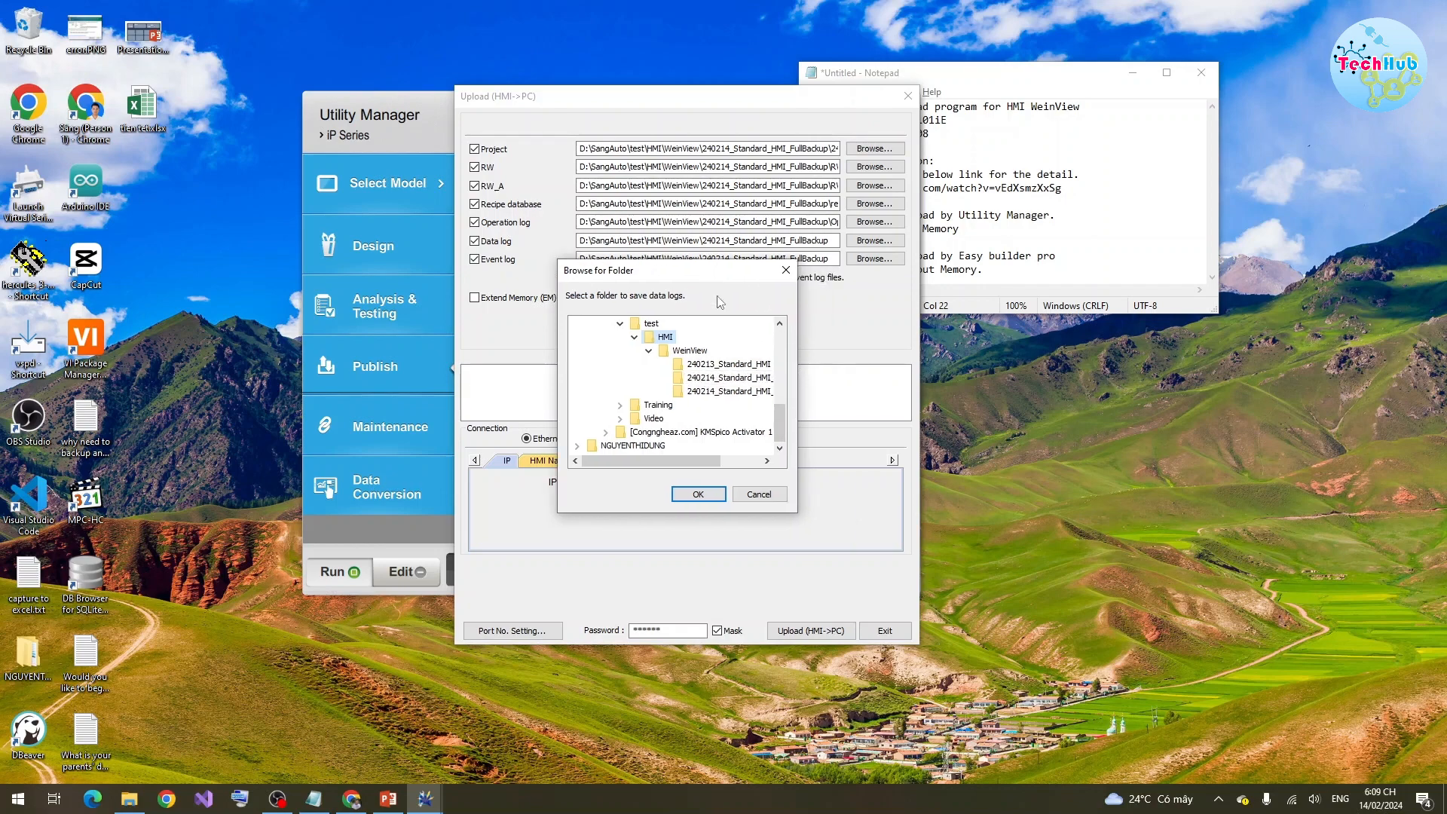
{"action": "left_click", "coordinate": [714, 381]}
{"action": "left_click", "coordinate": [698, 494]}
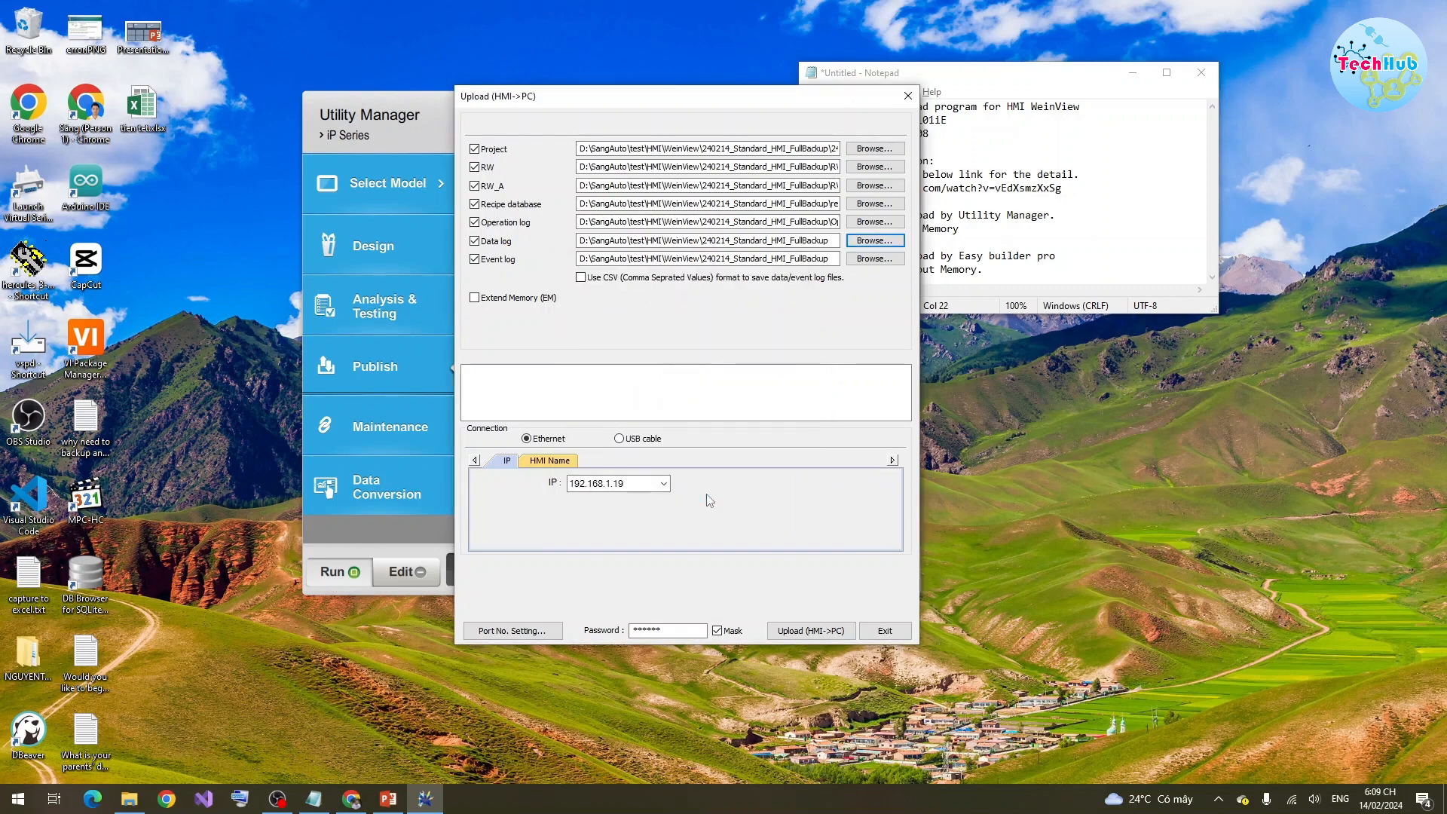
Copy the Data log destination path into the Event log destination.
{"action": "left_click_drag", "start_coordinate": [832, 240], "coordinate": [562, 247]}
{"action": "key", "text": "ctrl+c"}
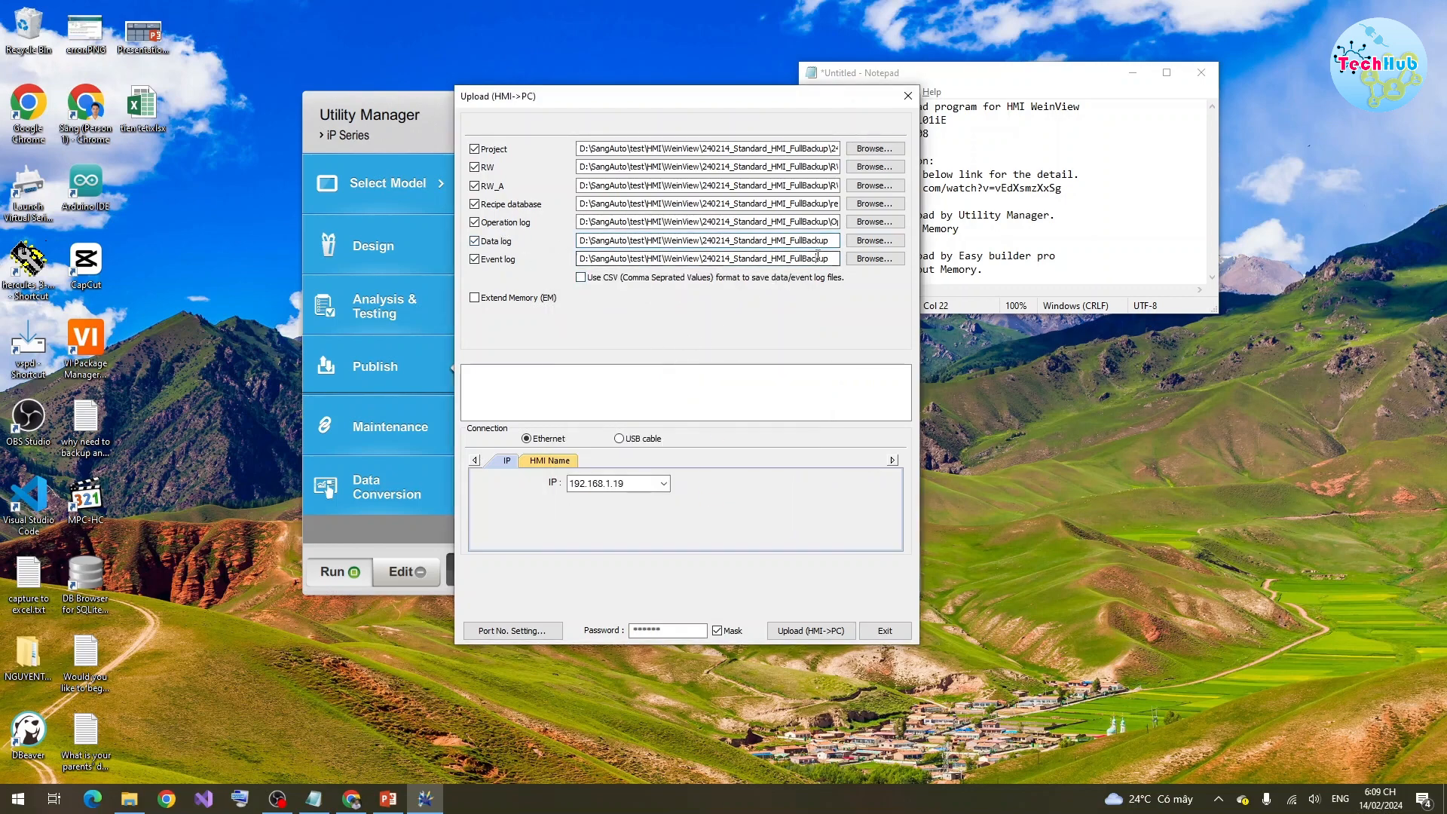
{"action": "left_click_drag", "start_coordinate": [829, 260], "coordinate": [560, 260]}
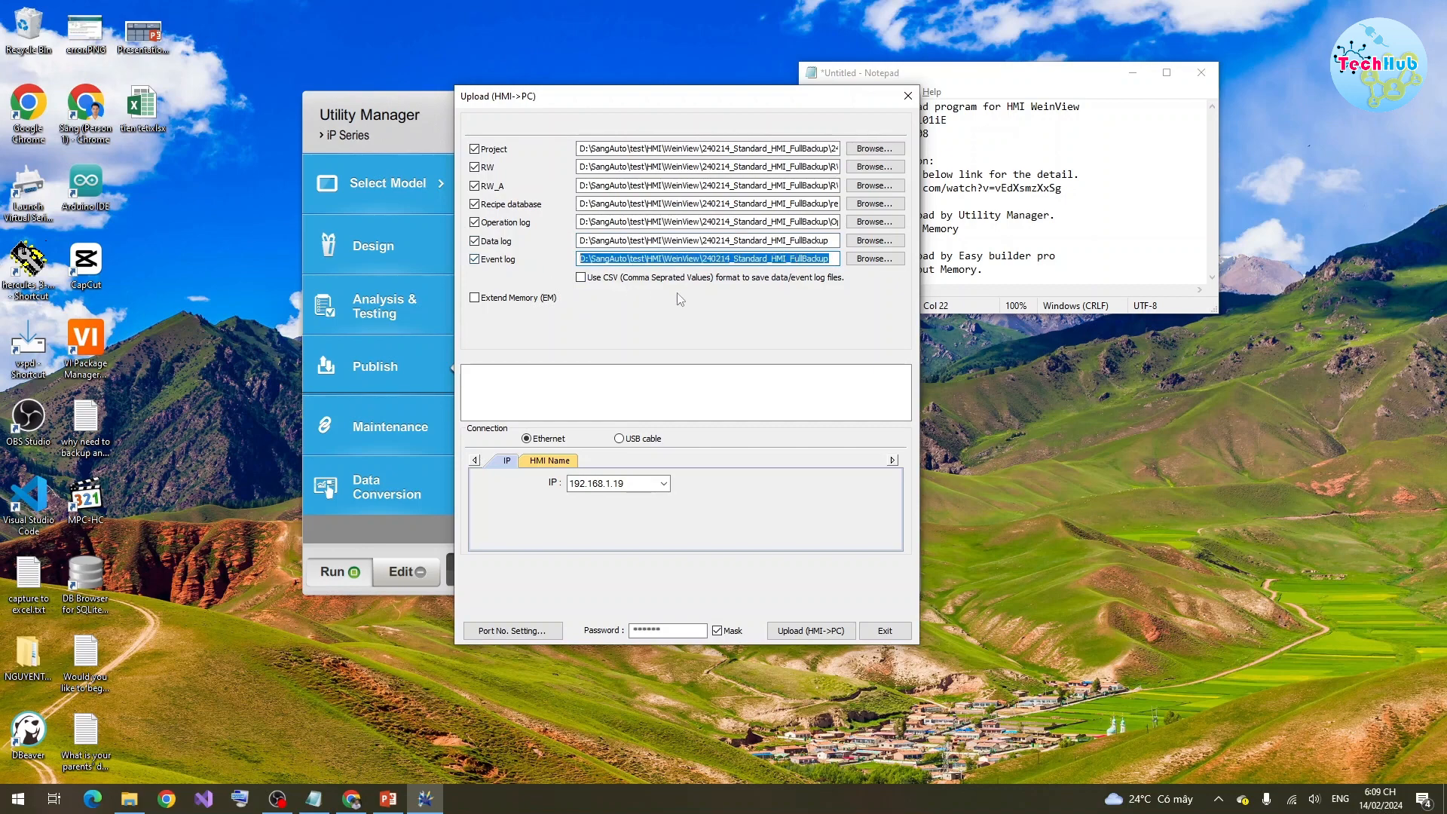
{"action": "right_click", "coordinate": [684, 259]}
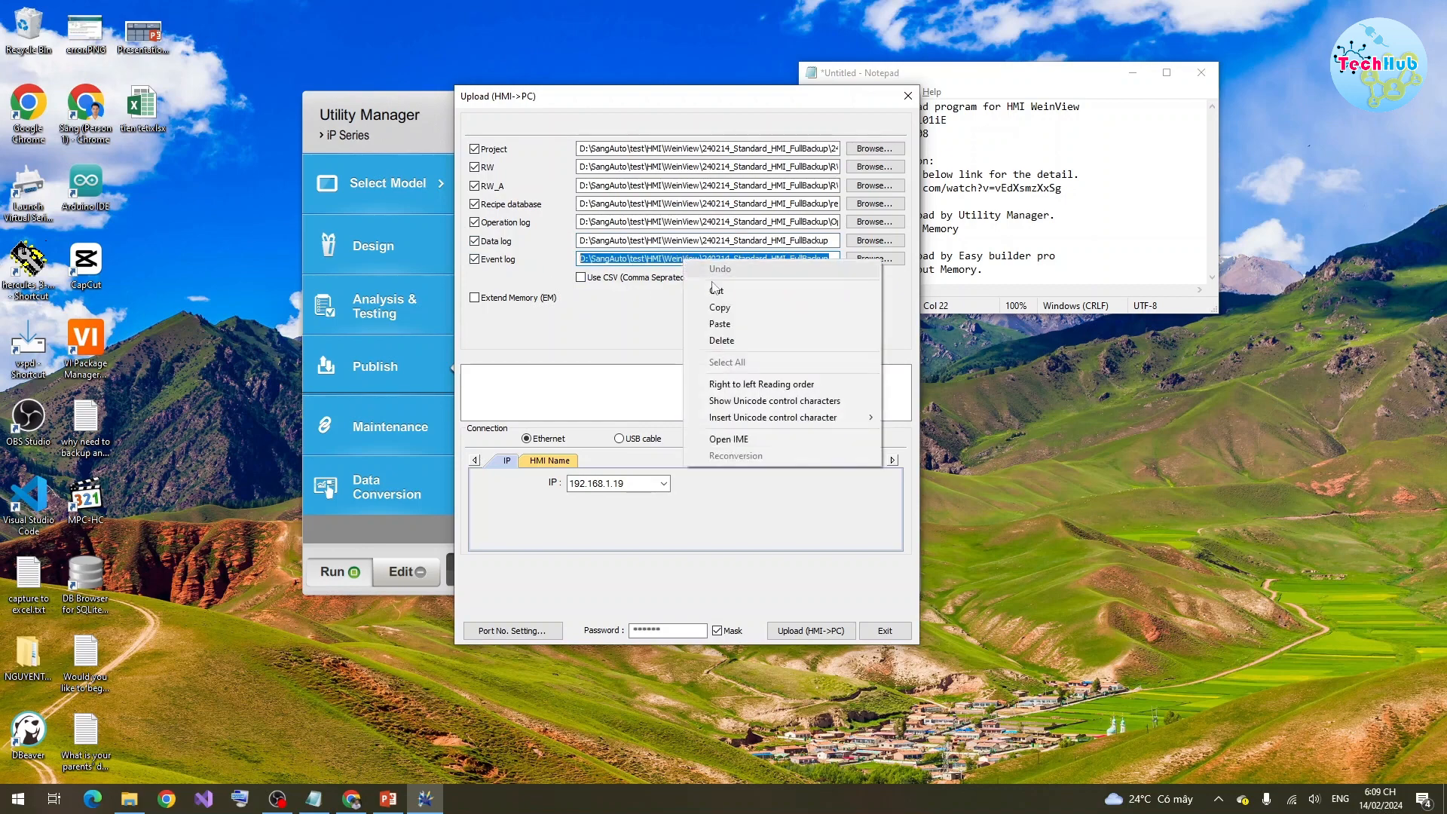
{"action": "left_click", "coordinate": [728, 324]}
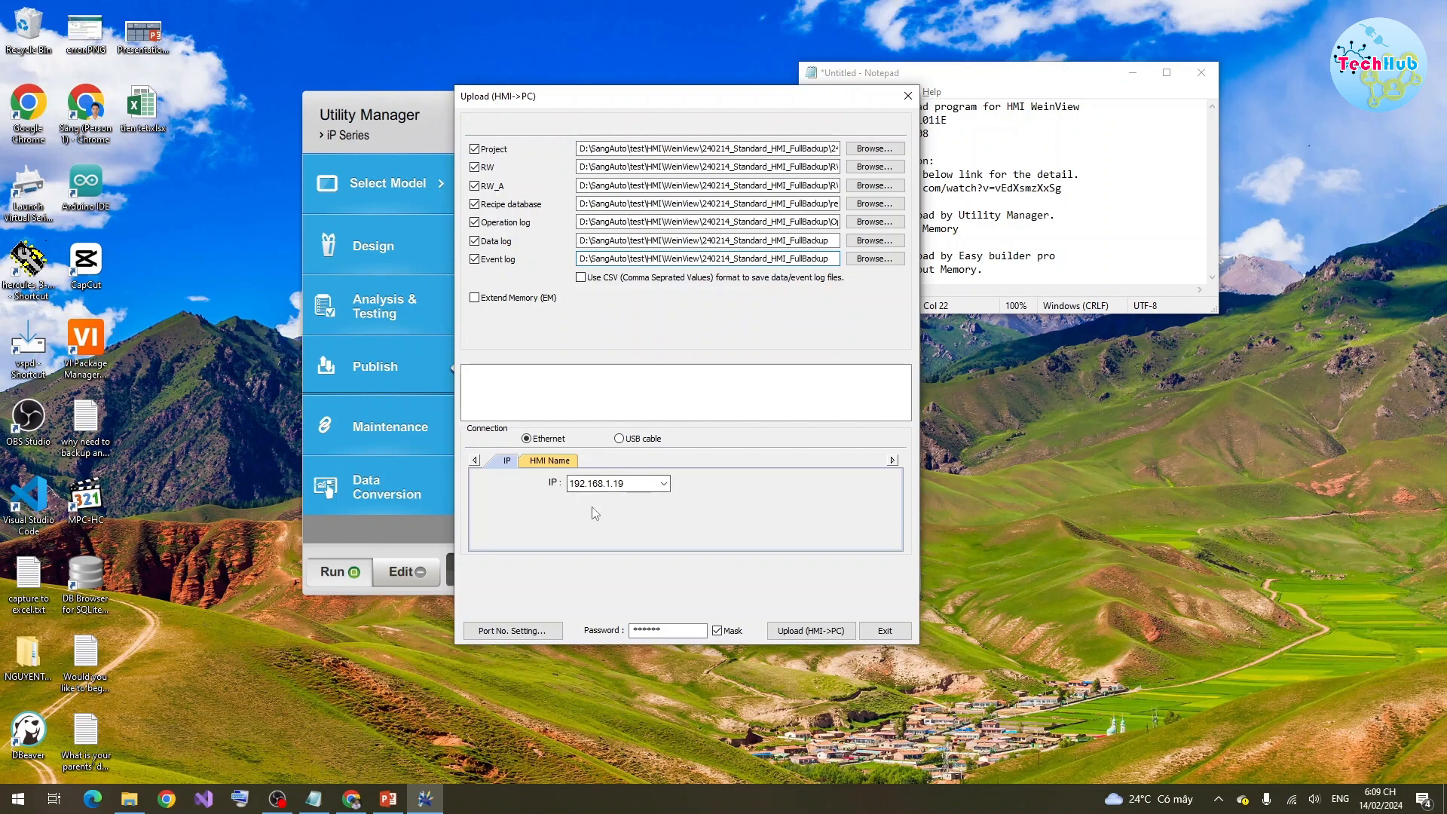
View the Ethernet connection's HMI Name option and return to connecting by IP.
{"action": "left_click", "coordinate": [554, 462]}
{"action": "left_click", "coordinate": [498, 464]}
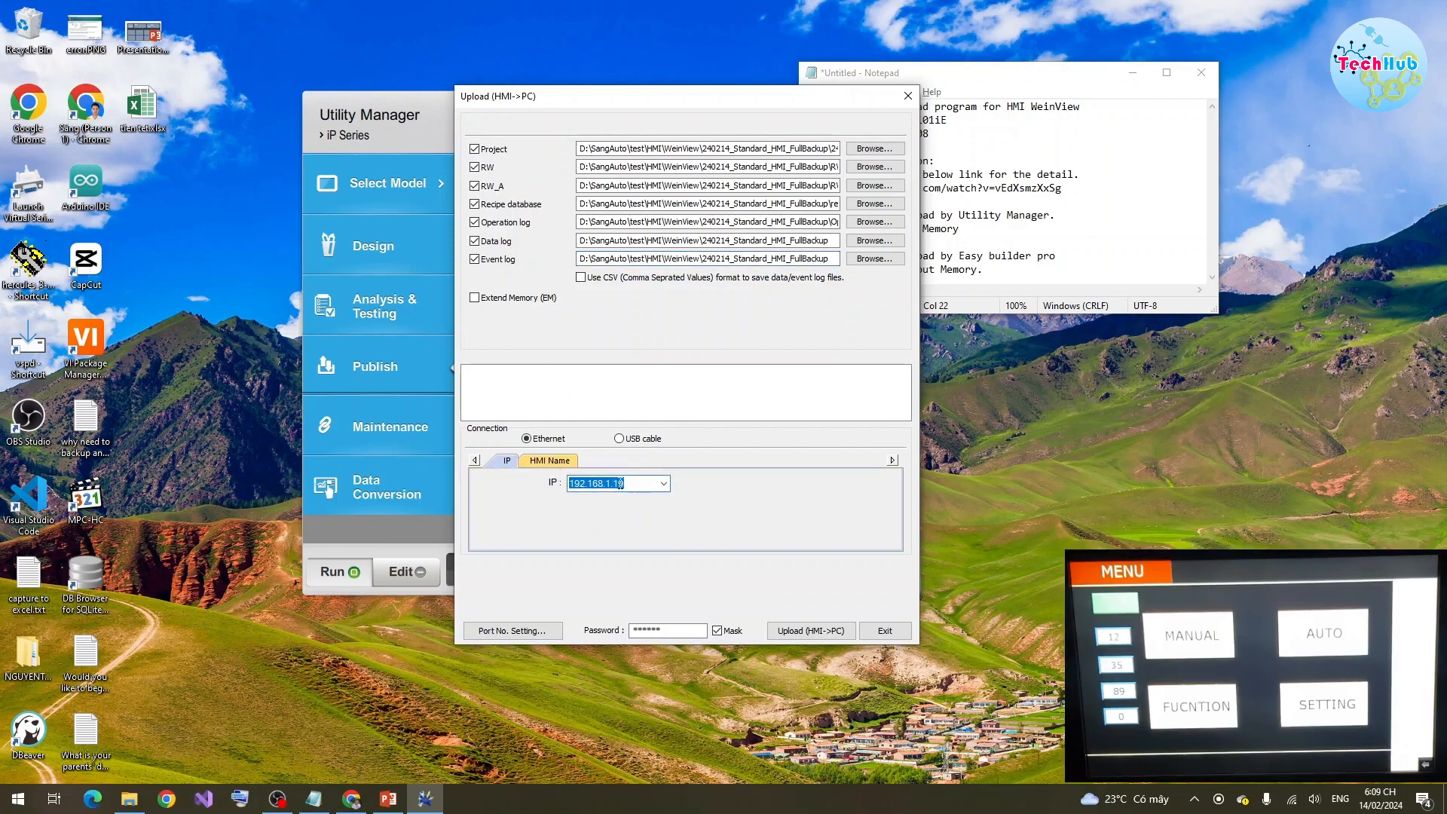
{"action": "left_click", "coordinate": [549, 461]}
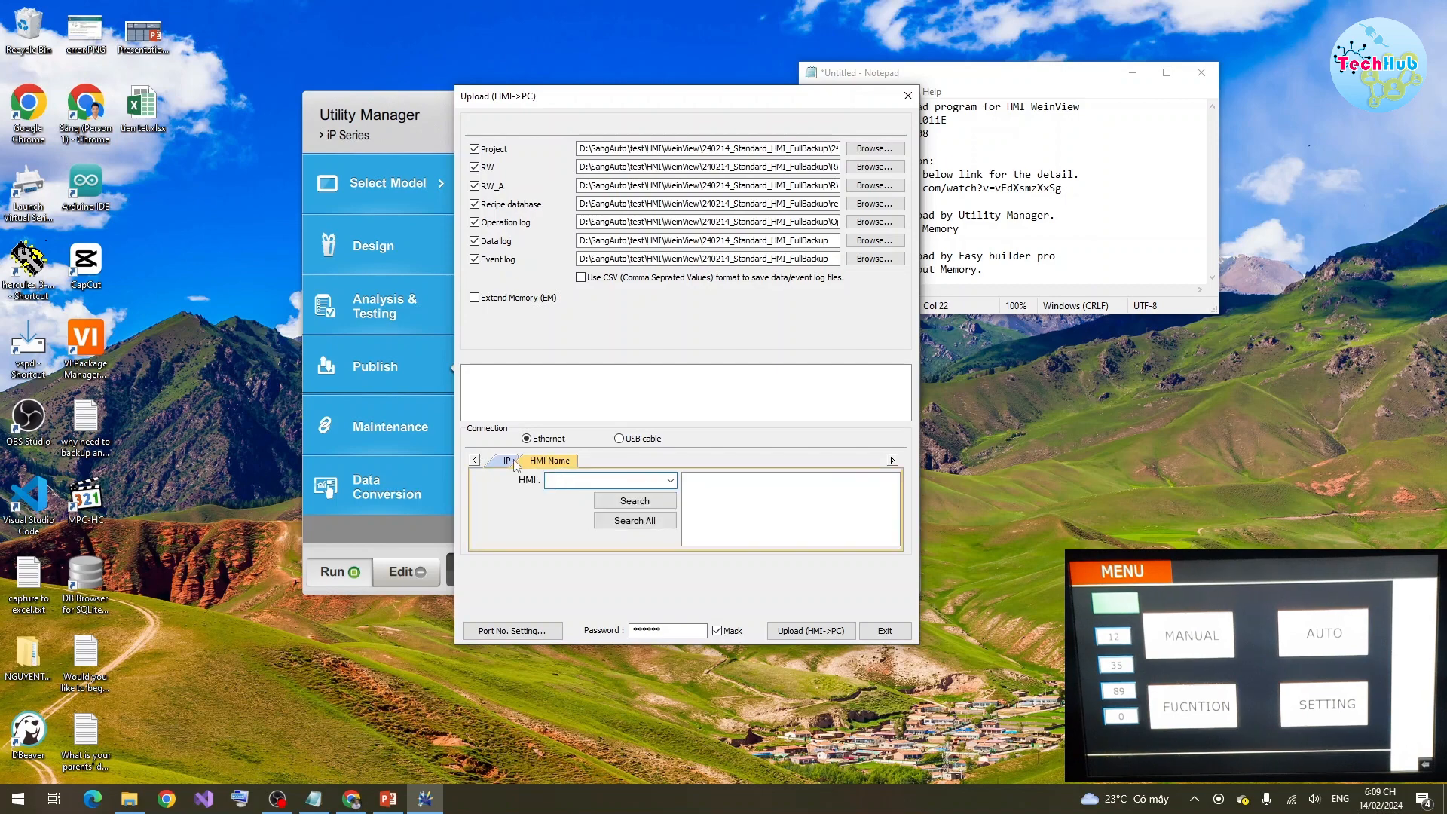
{"action": "left_click", "coordinate": [515, 462]}
{"action": "left_click", "coordinate": [639, 488]}
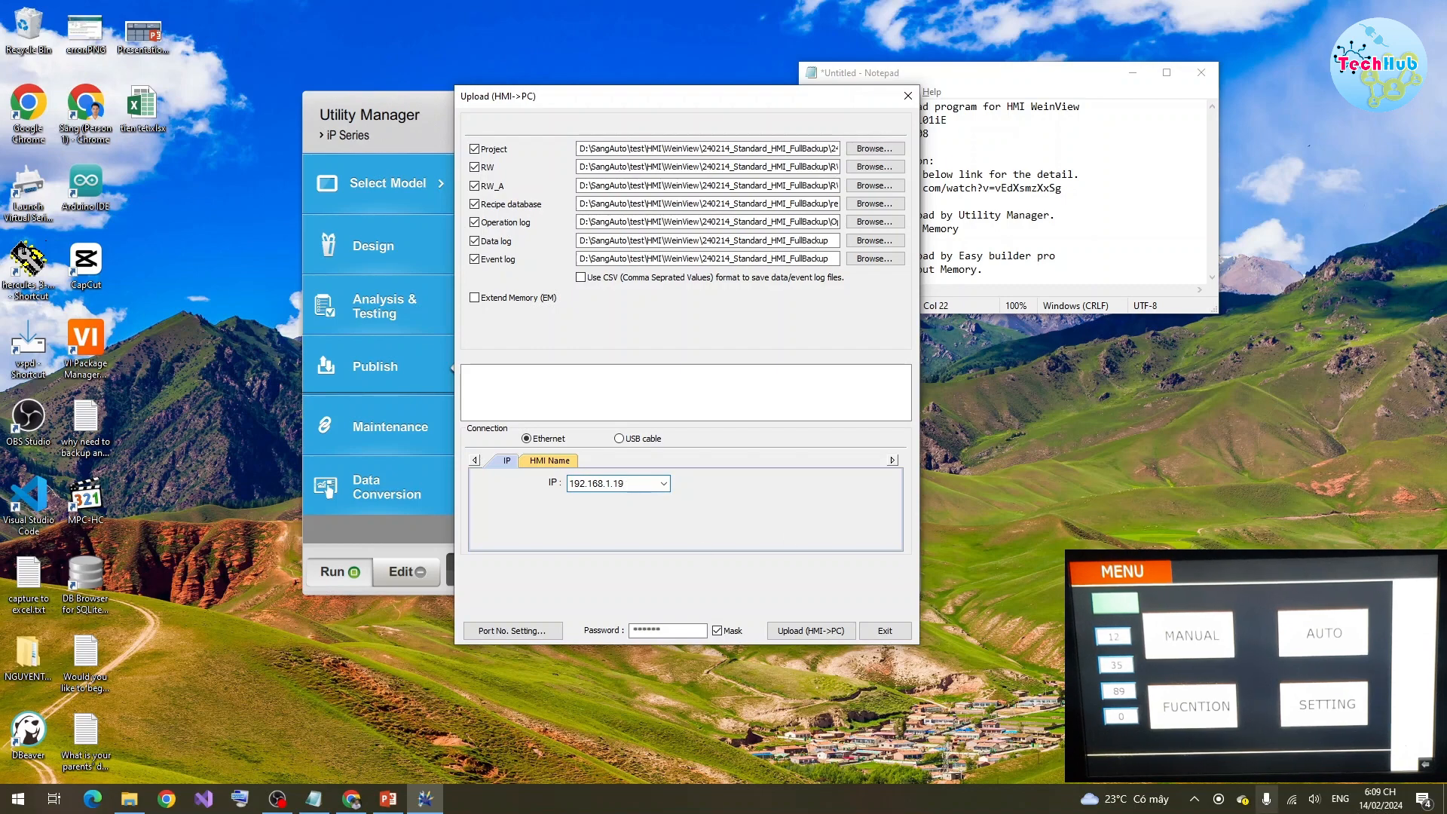
Check the PC Ethernet adapter's IPv4 address and subnet mask in its TCP/IPv4 properties, and close the network windows.
{"action": "left_click", "coordinate": [1294, 800]}
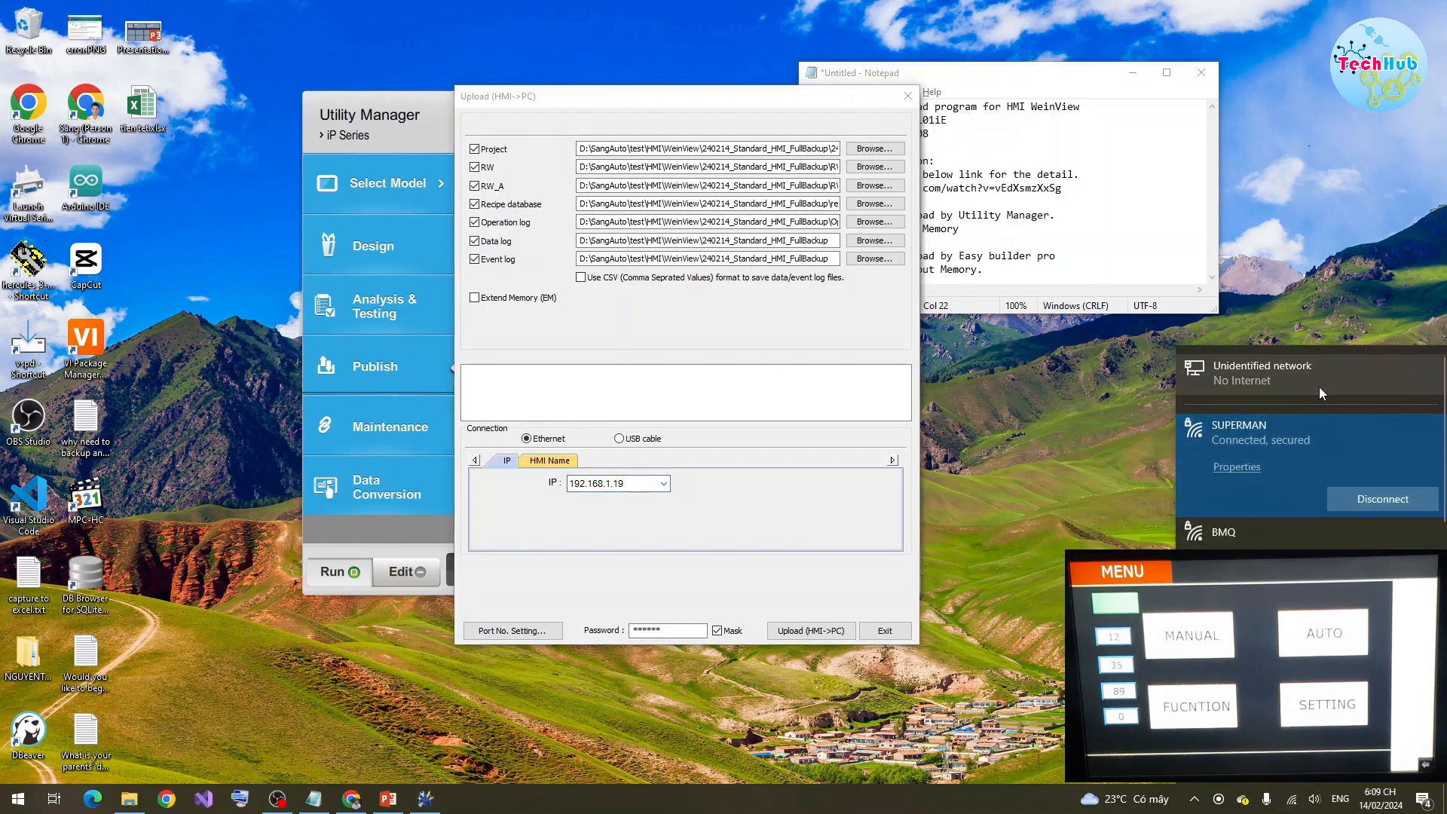
{"action": "left_click", "coordinate": [1319, 391]}
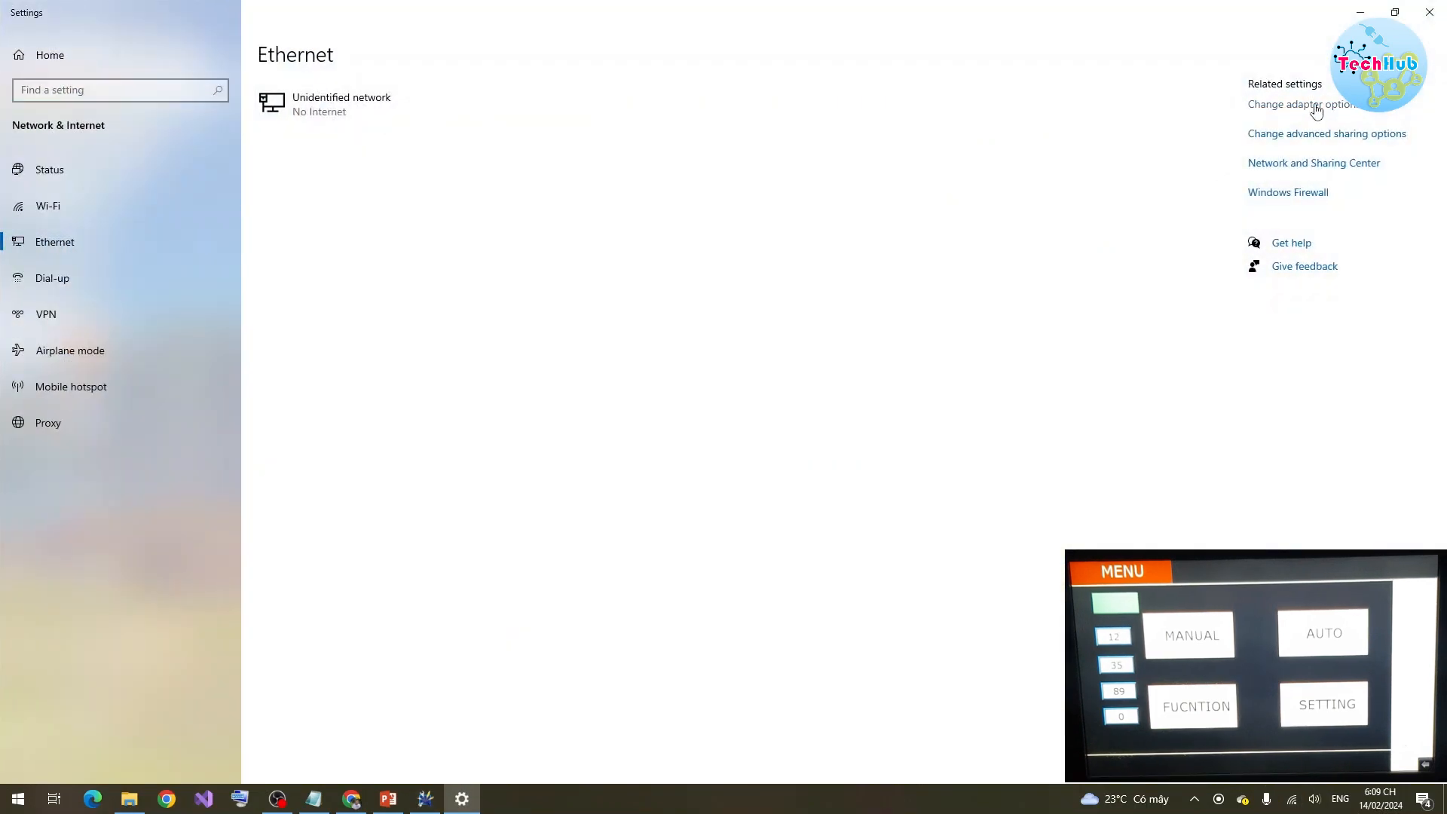
{"action": "left_click", "coordinate": [1316, 111]}
{"action": "double_click", "coordinate": [684, 235]}
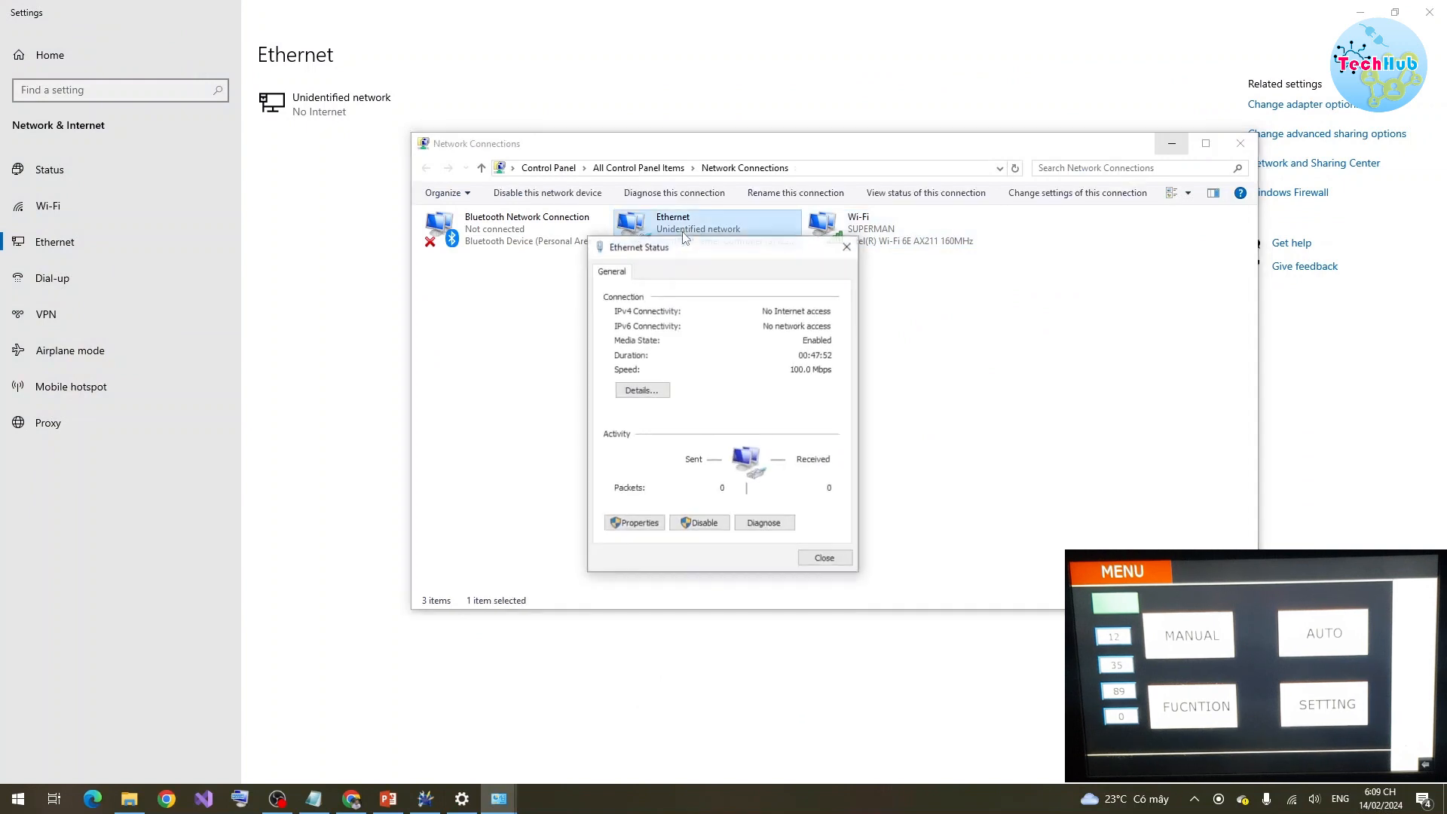
{"action": "left_click", "coordinate": [639, 523]}
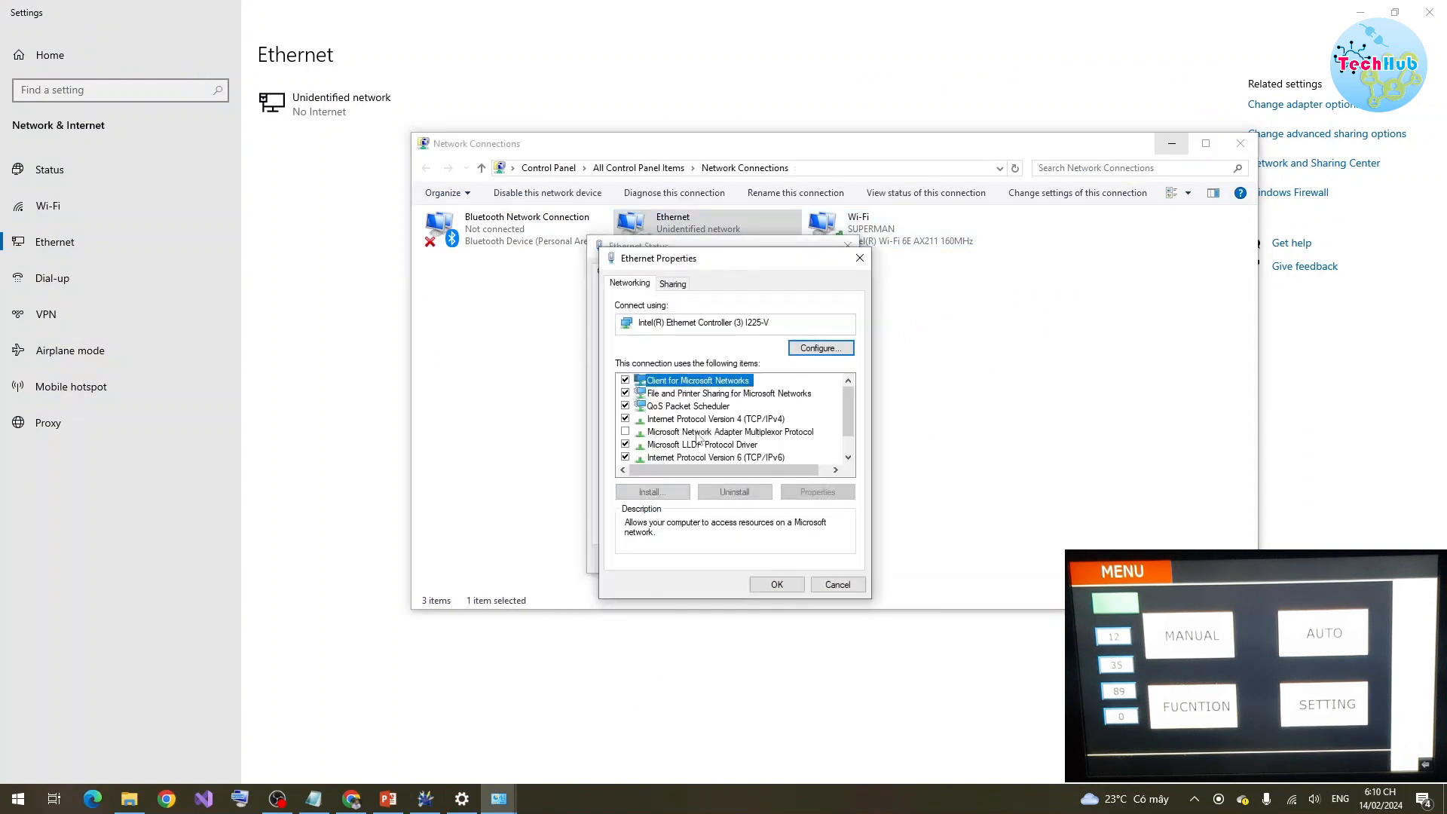
{"action": "double_click", "coordinate": [735, 419]}
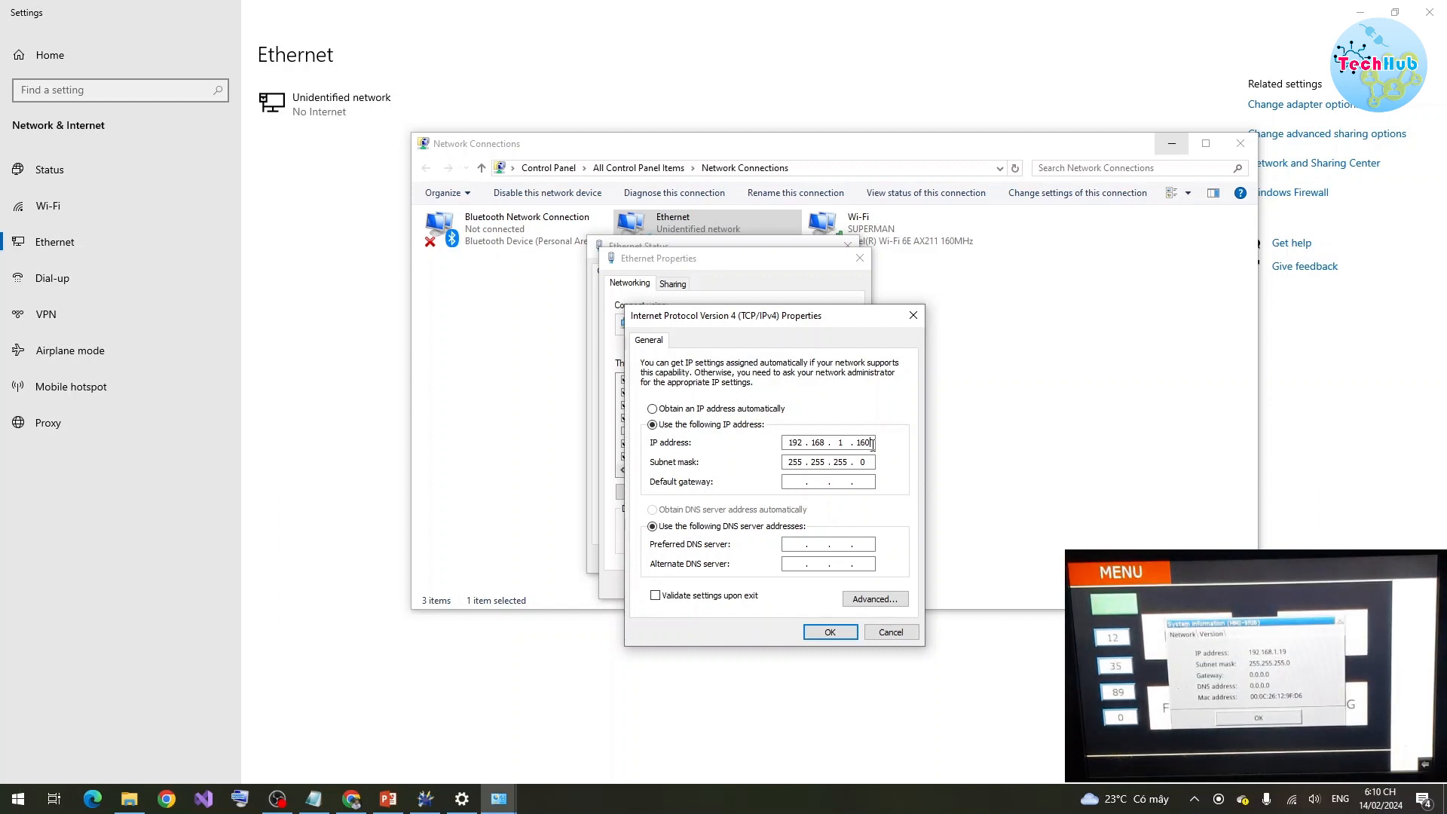
{"action": "left_click", "coordinate": [833, 630]}
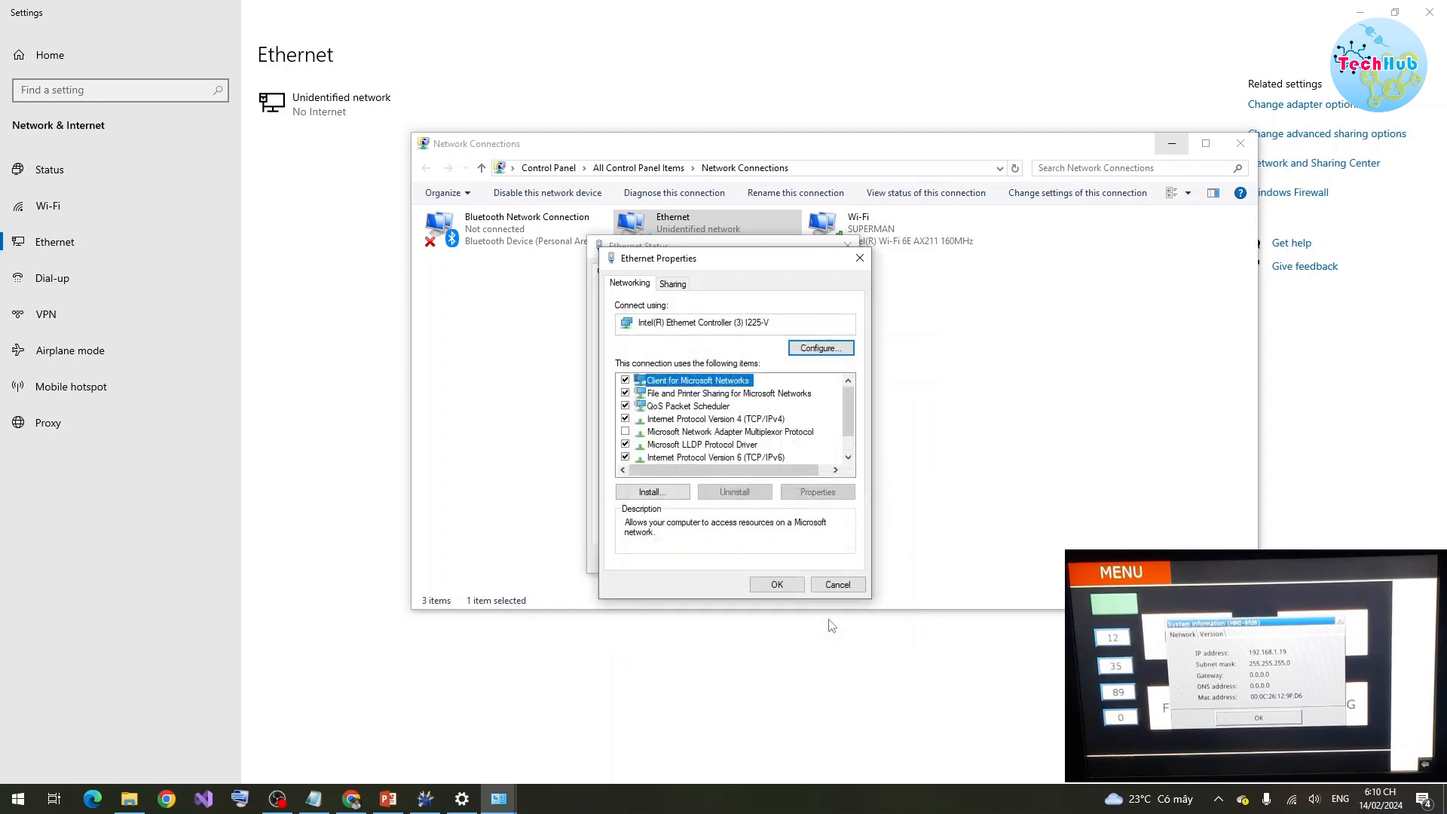
{"action": "left_click", "coordinate": [778, 585]}
{"action": "left_click", "coordinate": [827, 557]}
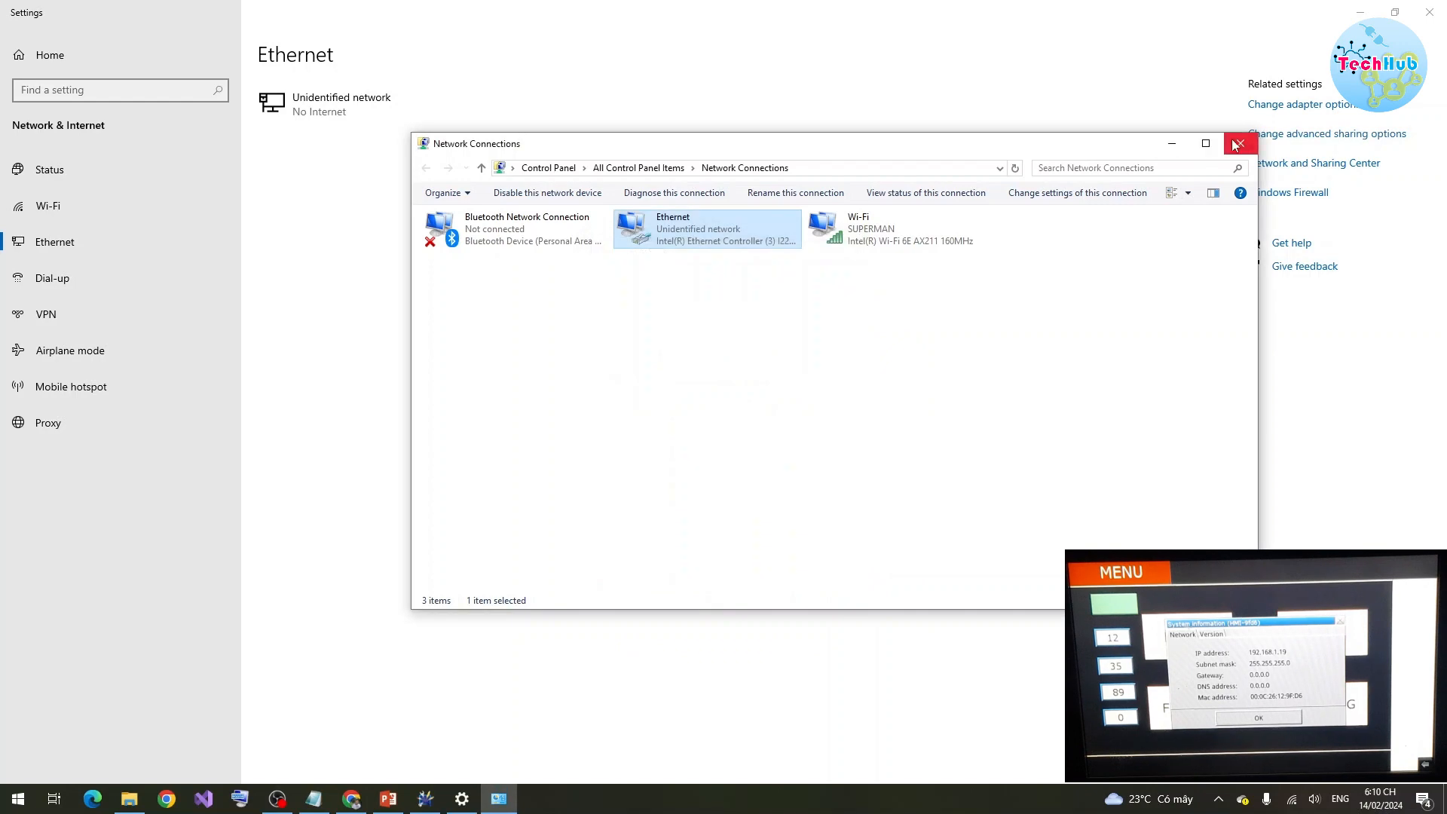
{"action": "left_click", "coordinate": [1237, 144]}
{"action": "left_click", "coordinate": [1430, 12]}
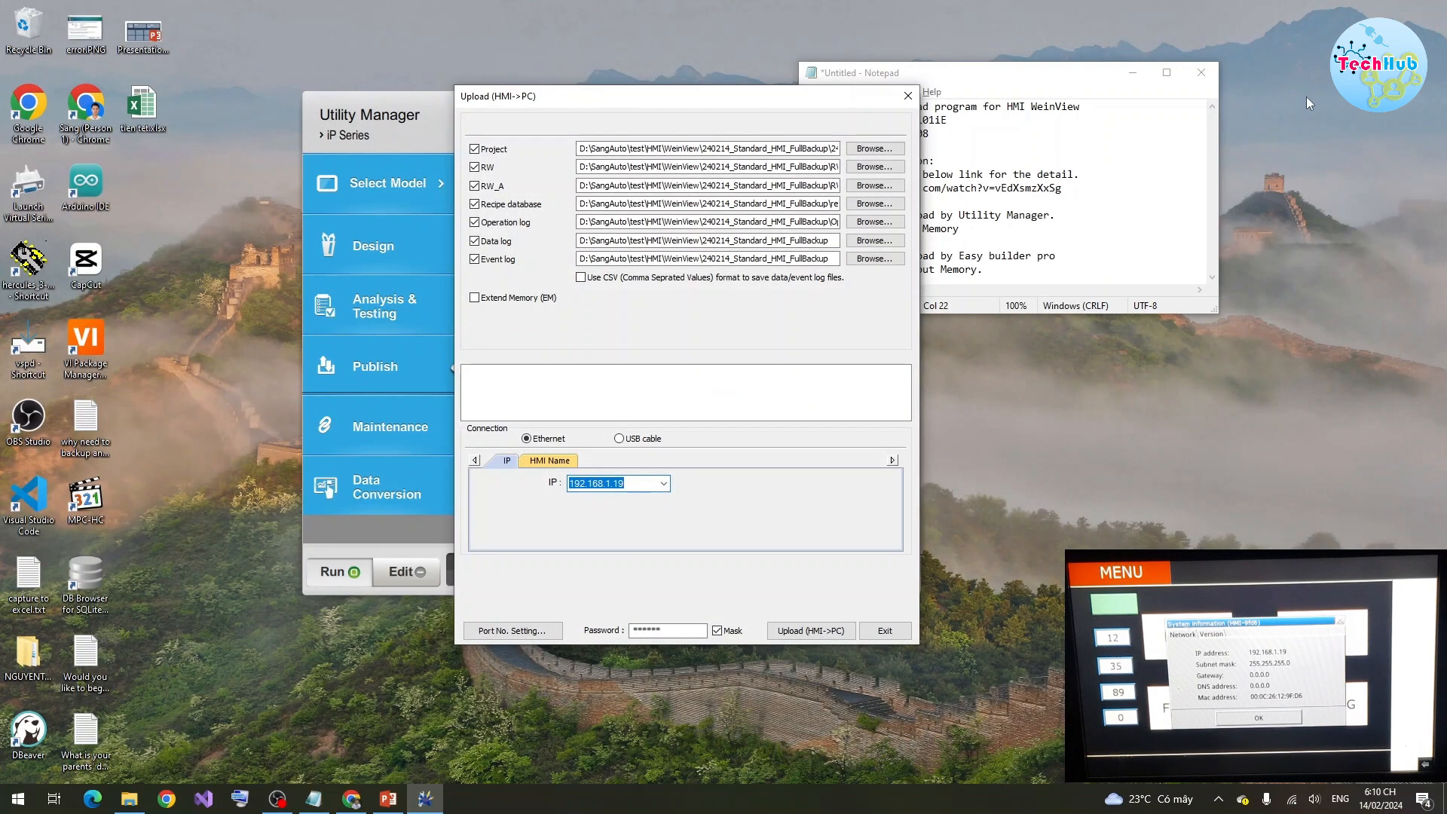
Upload all selected data from the HMI at IP 192.168.1.19 to the PC over Ethernet.
{"action": "left_click", "coordinate": [633, 488]}
{"action": "left_click_drag", "start_coordinate": [633, 486], "coordinate": [565, 494]}
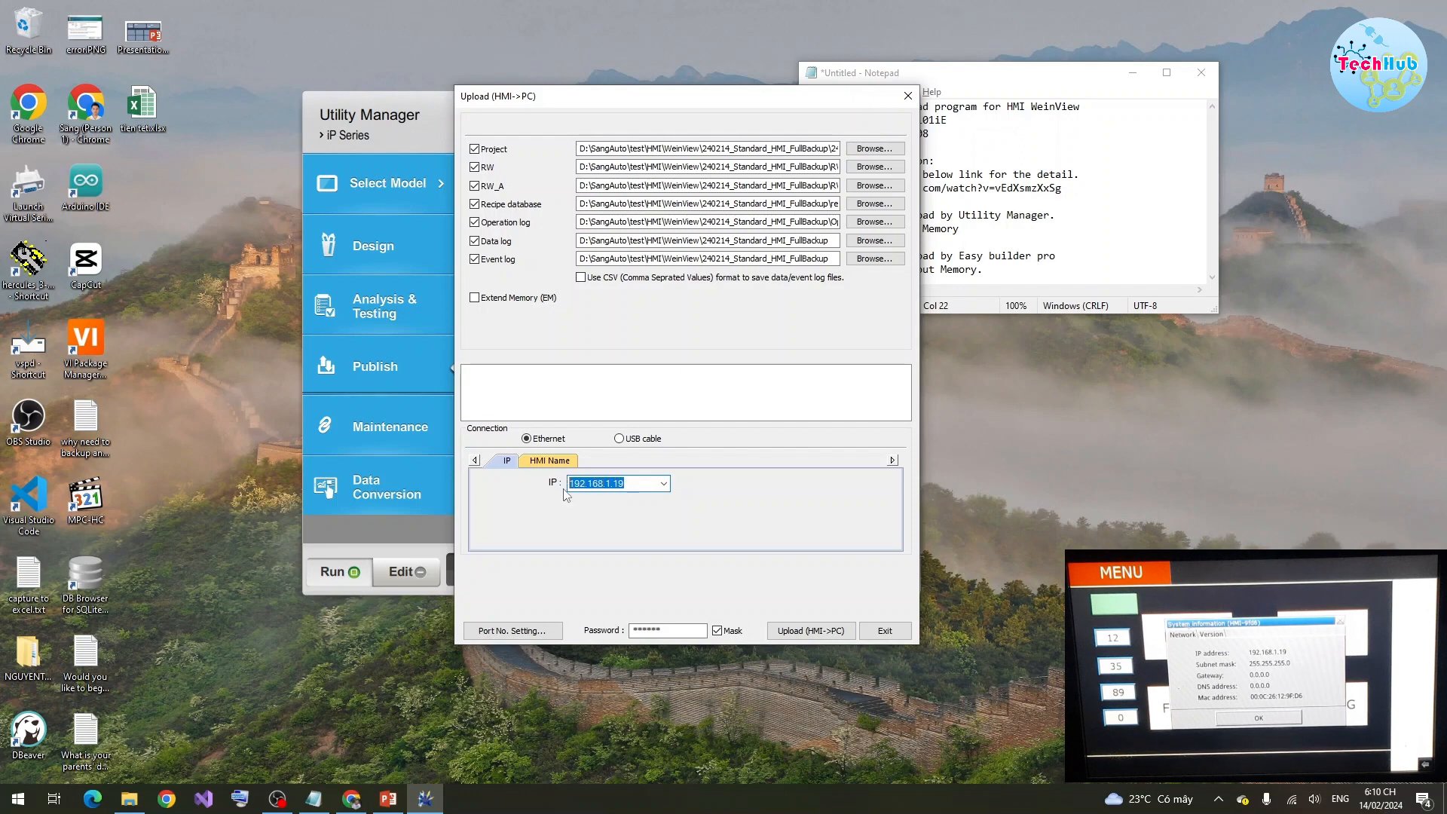
{"action": "left_click", "coordinate": [646, 486]}
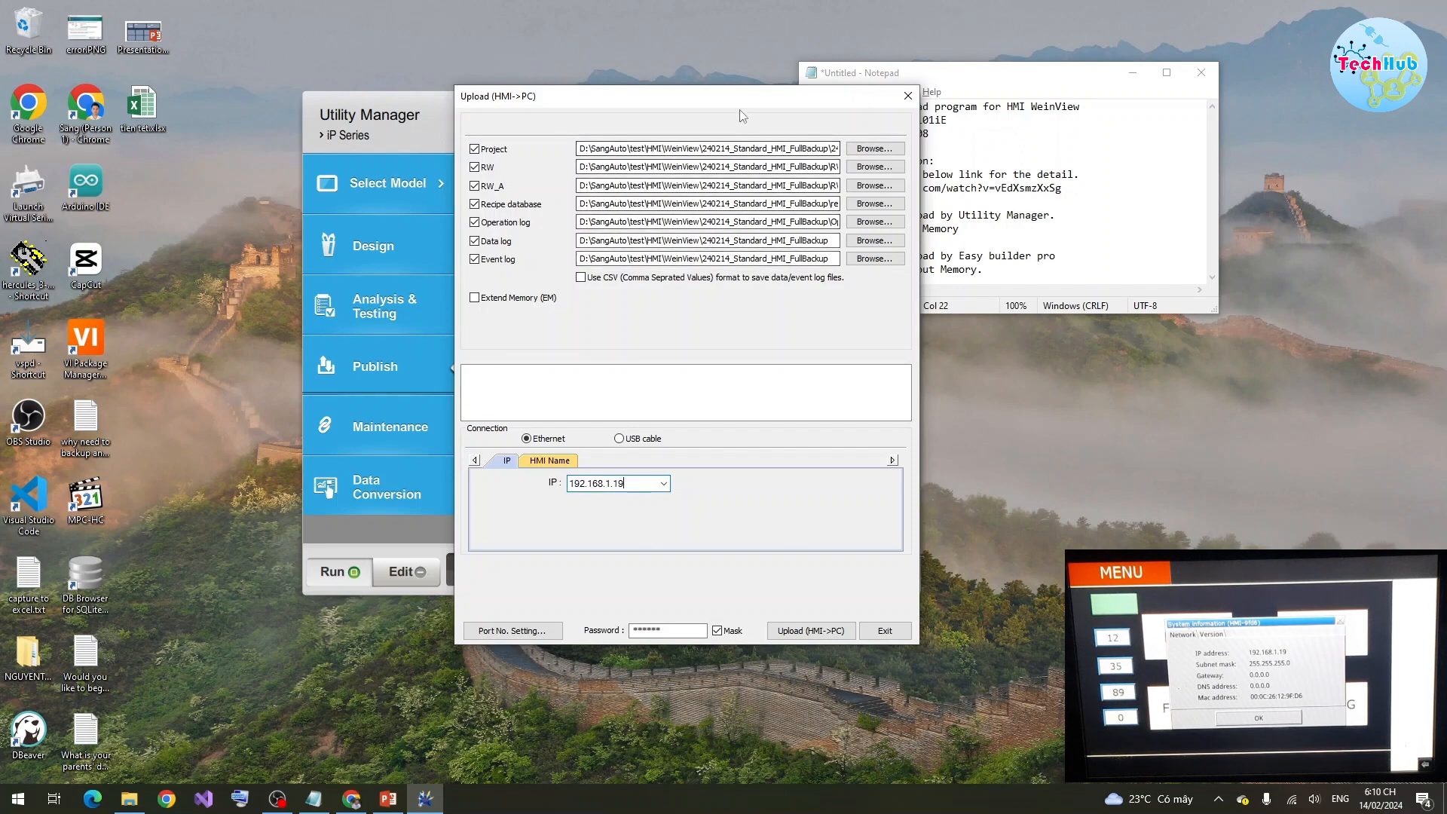
{"action": "left_click_drag", "start_coordinate": [736, 102], "coordinate": [734, 89]}
{"action": "left_click", "coordinate": [809, 618]}
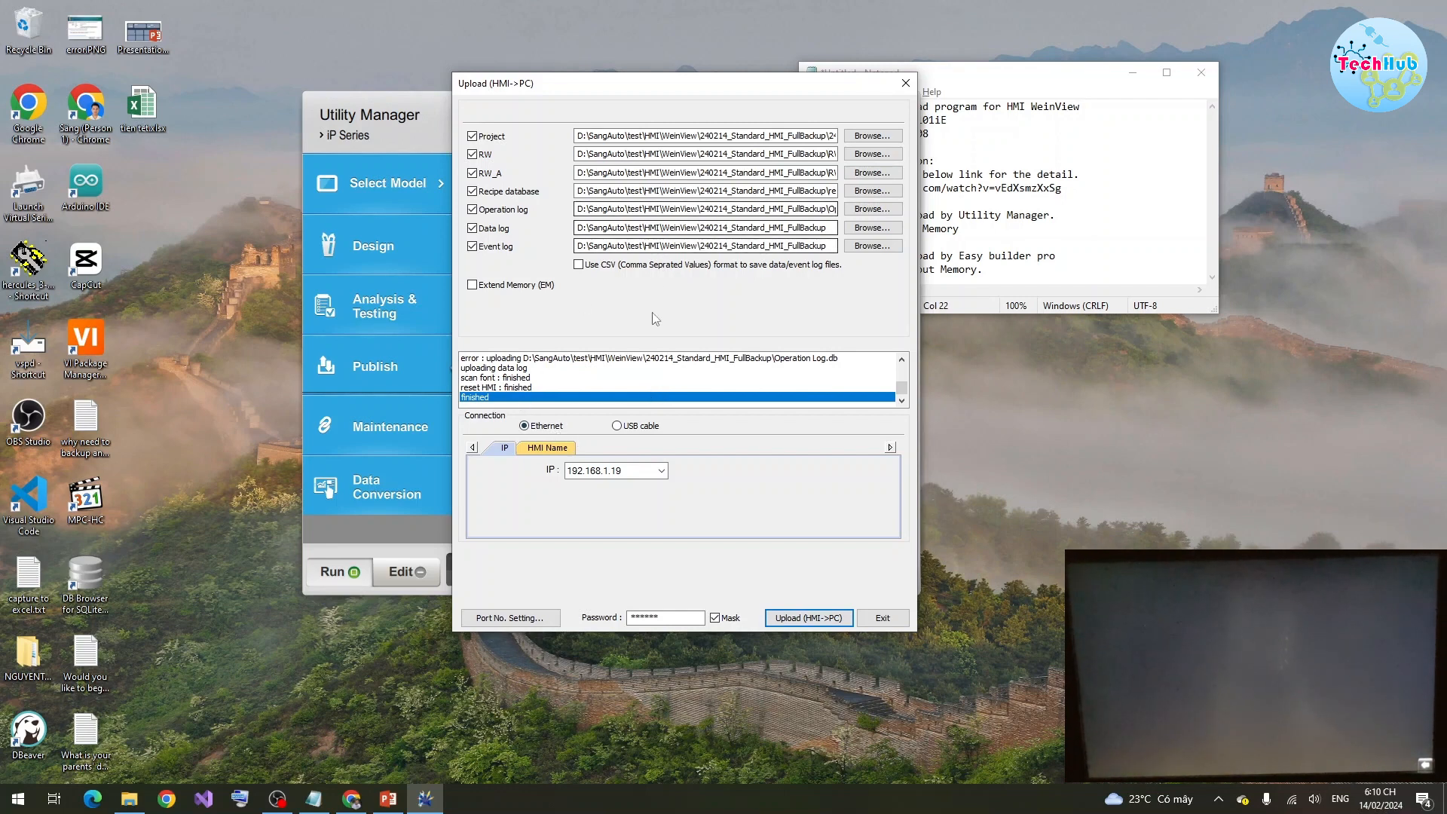
Examine the uploaded project and RW memory files in the 240214_Standard_HMI_FullBackup folder.
{"action": "left_click", "coordinate": [130, 799]}
{"action": "double_click", "coordinate": [724, 193]}
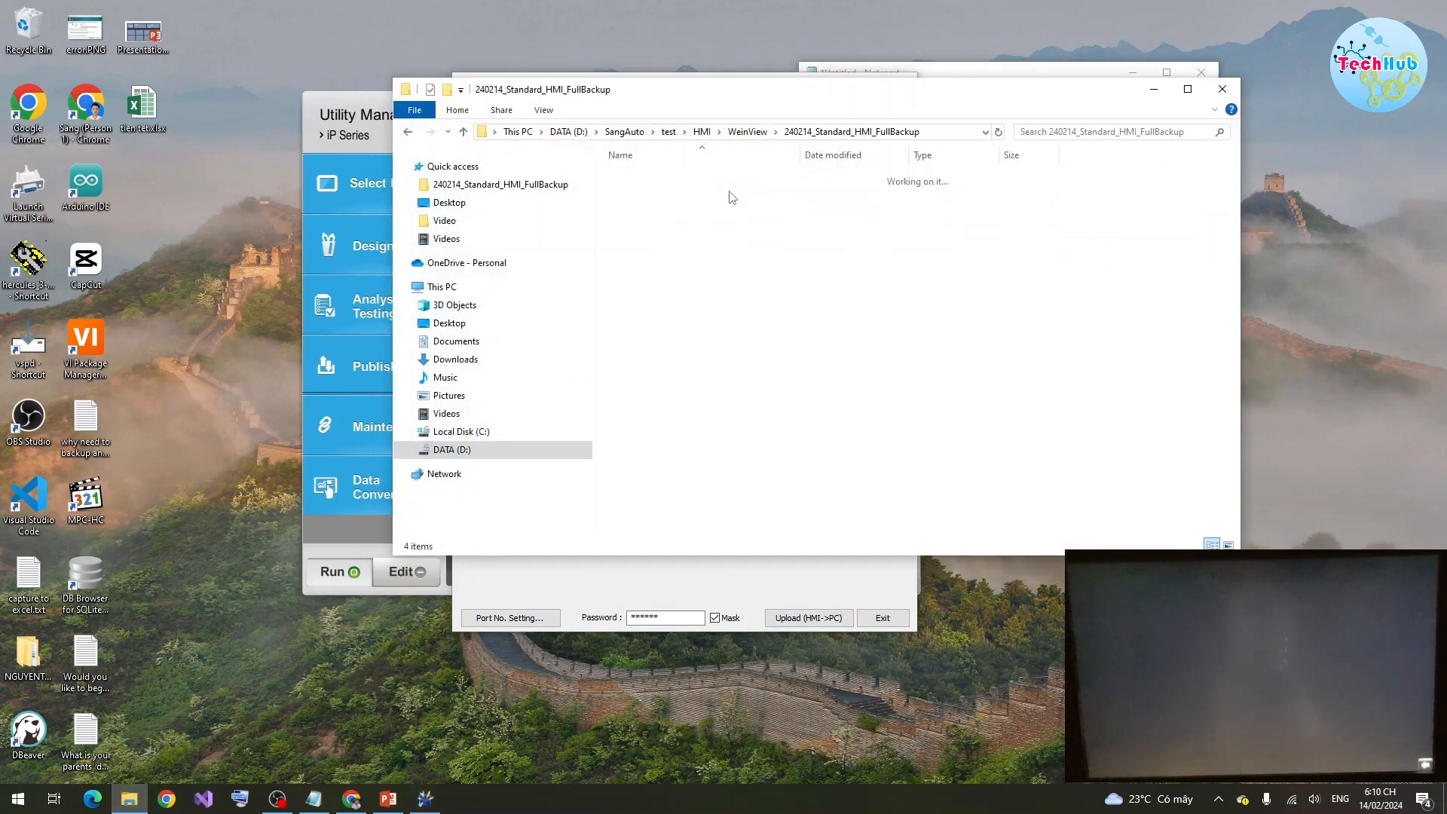
{"action": "left_click_drag", "start_coordinate": [678, 287], "coordinate": [663, 178]}
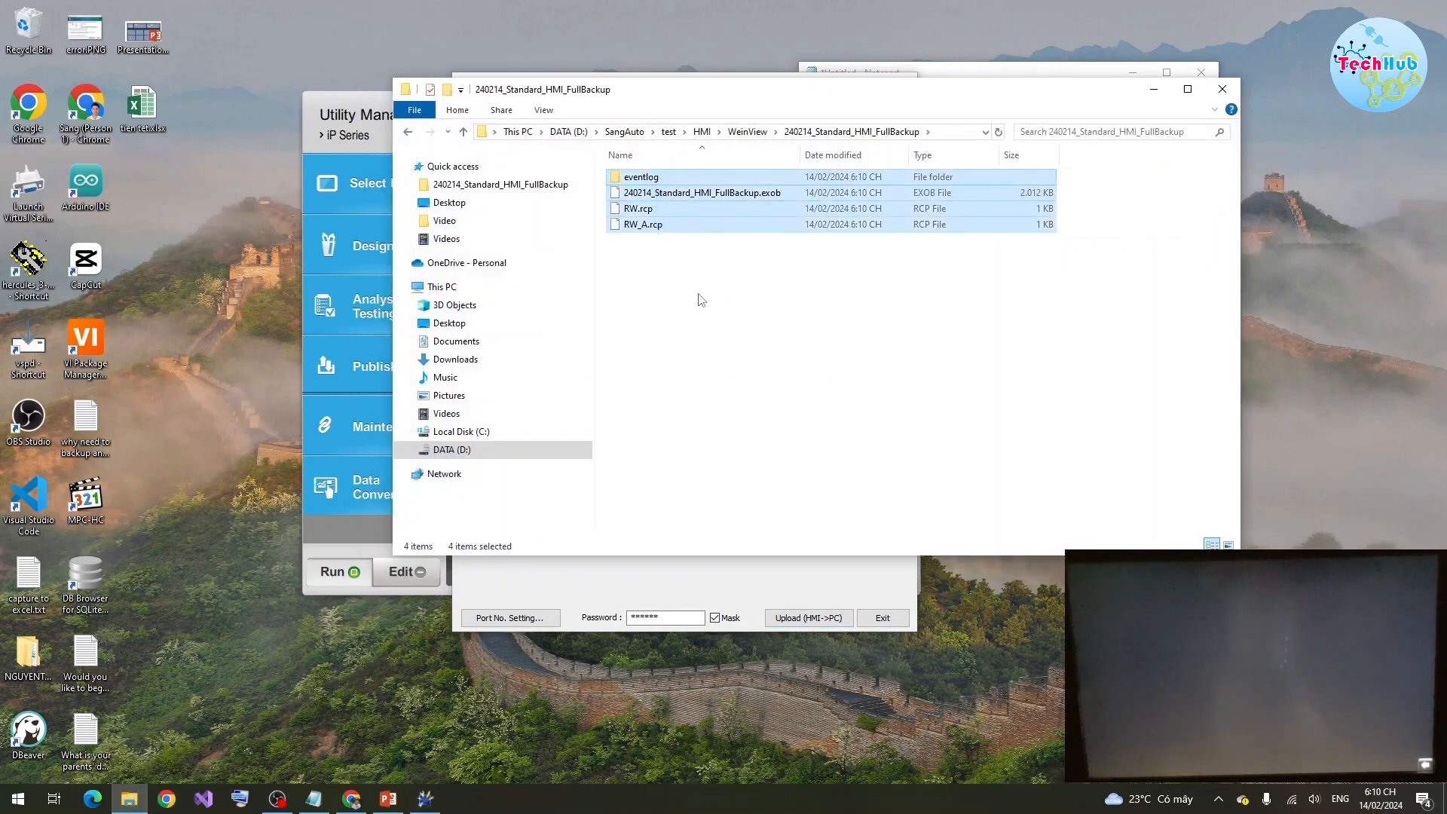
{"action": "left_click", "coordinate": [701, 298]}
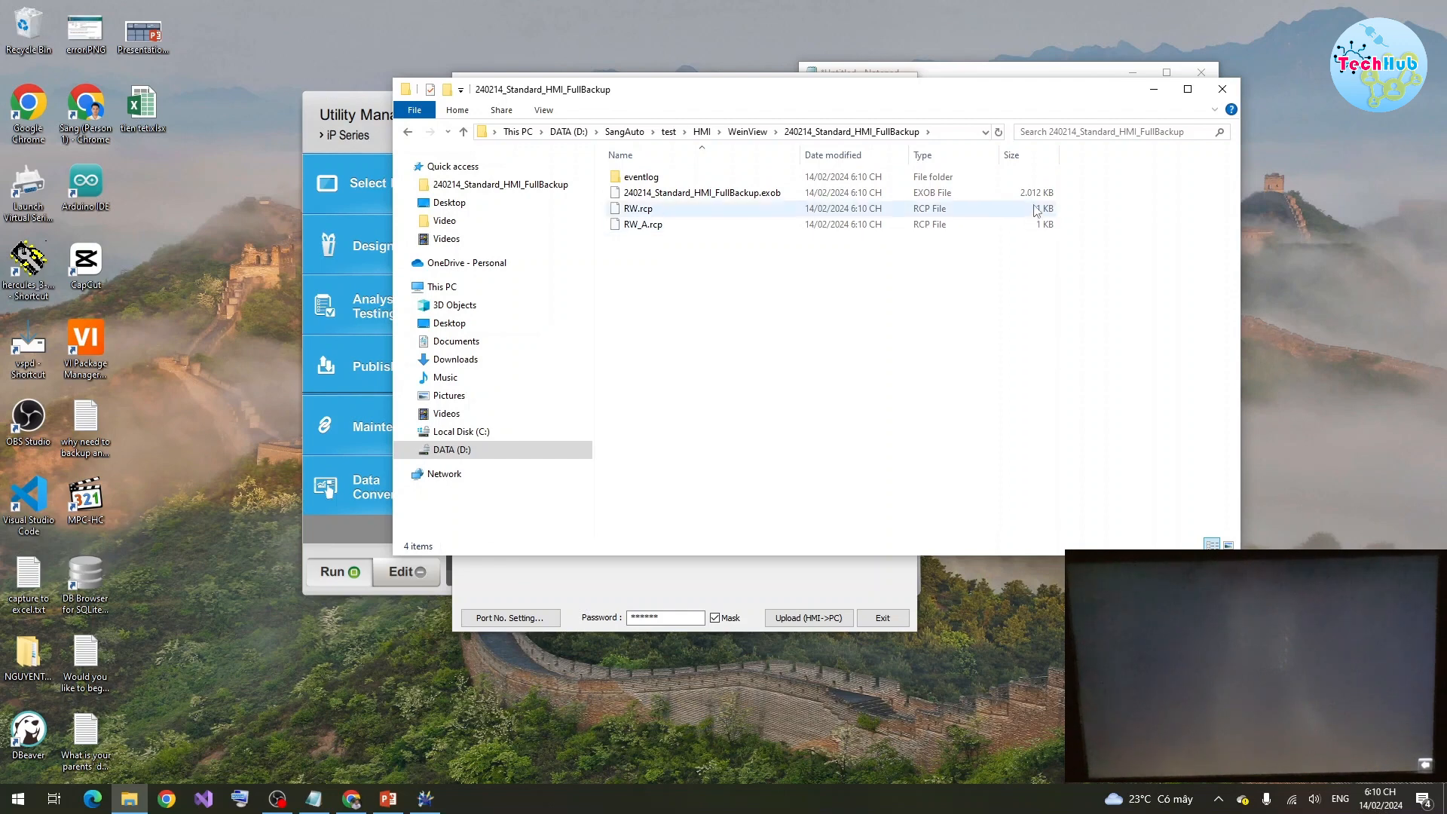
{"action": "left_click", "coordinate": [659, 194]}
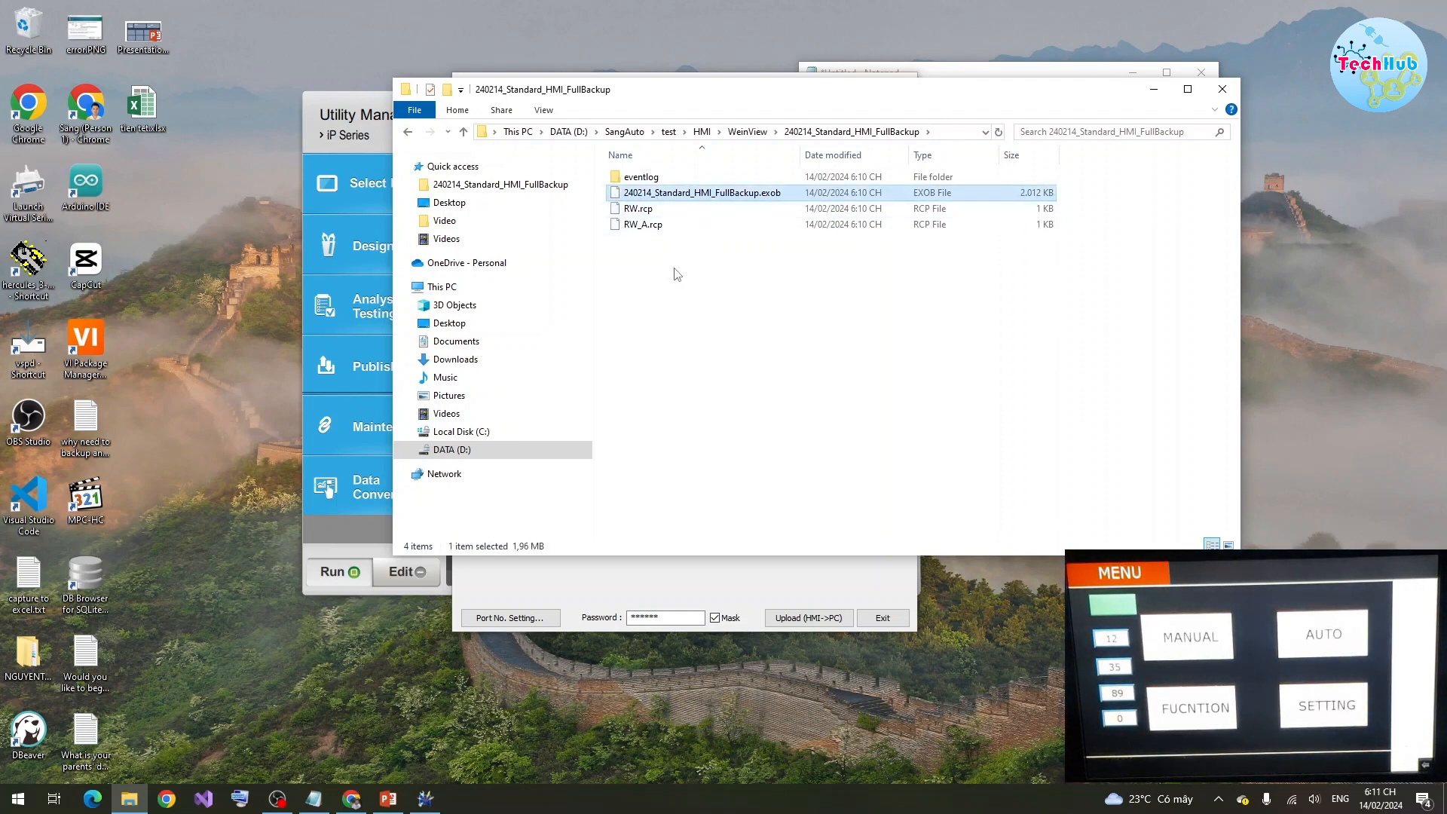
{"action": "left_click_drag", "start_coordinate": [676, 273], "coordinate": [643, 207]}
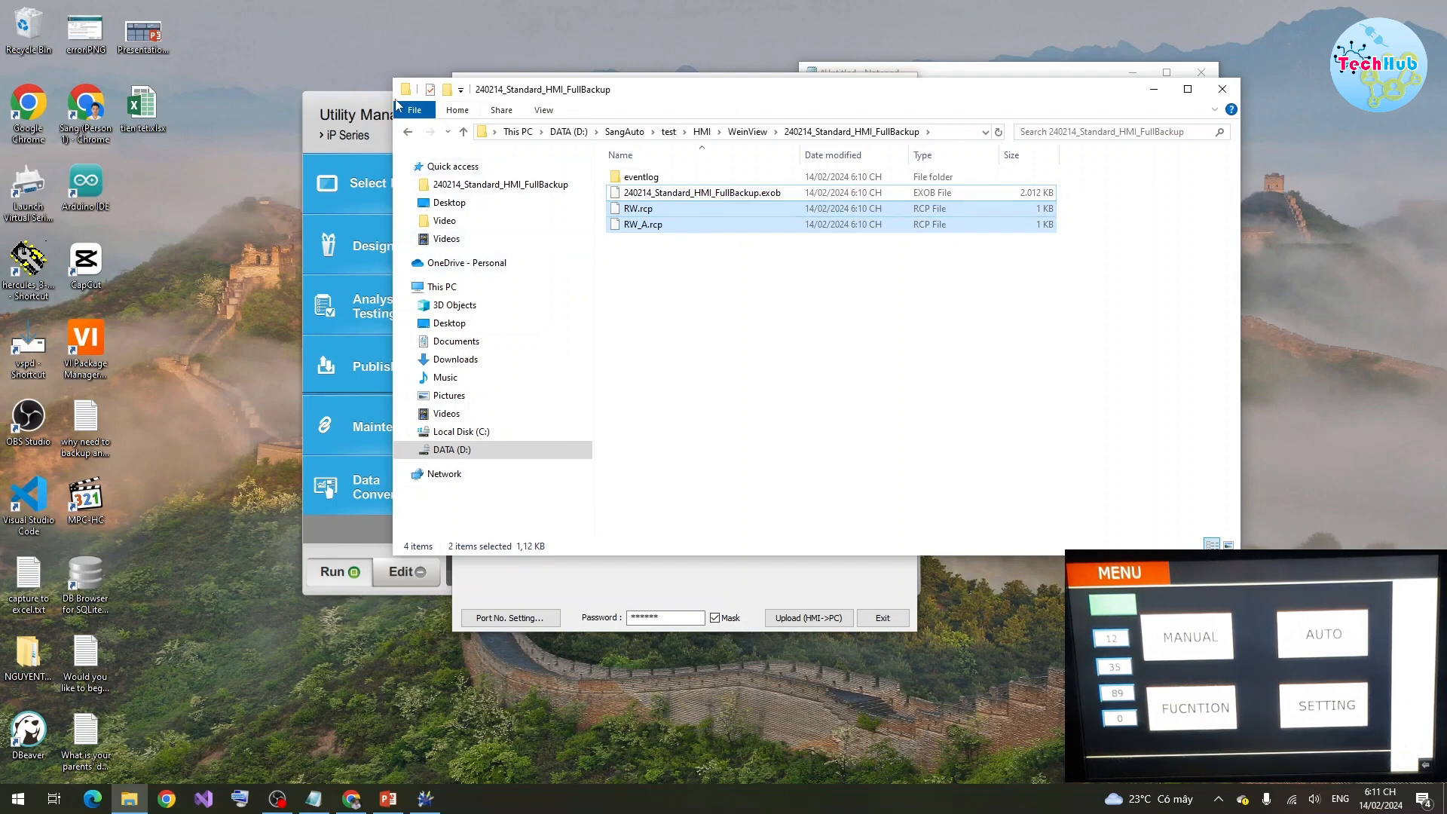
Close the Upload dialog and open the Download (PC->HMI) function in Utility Manager.
{"action": "left_click", "coordinate": [360, 106]}
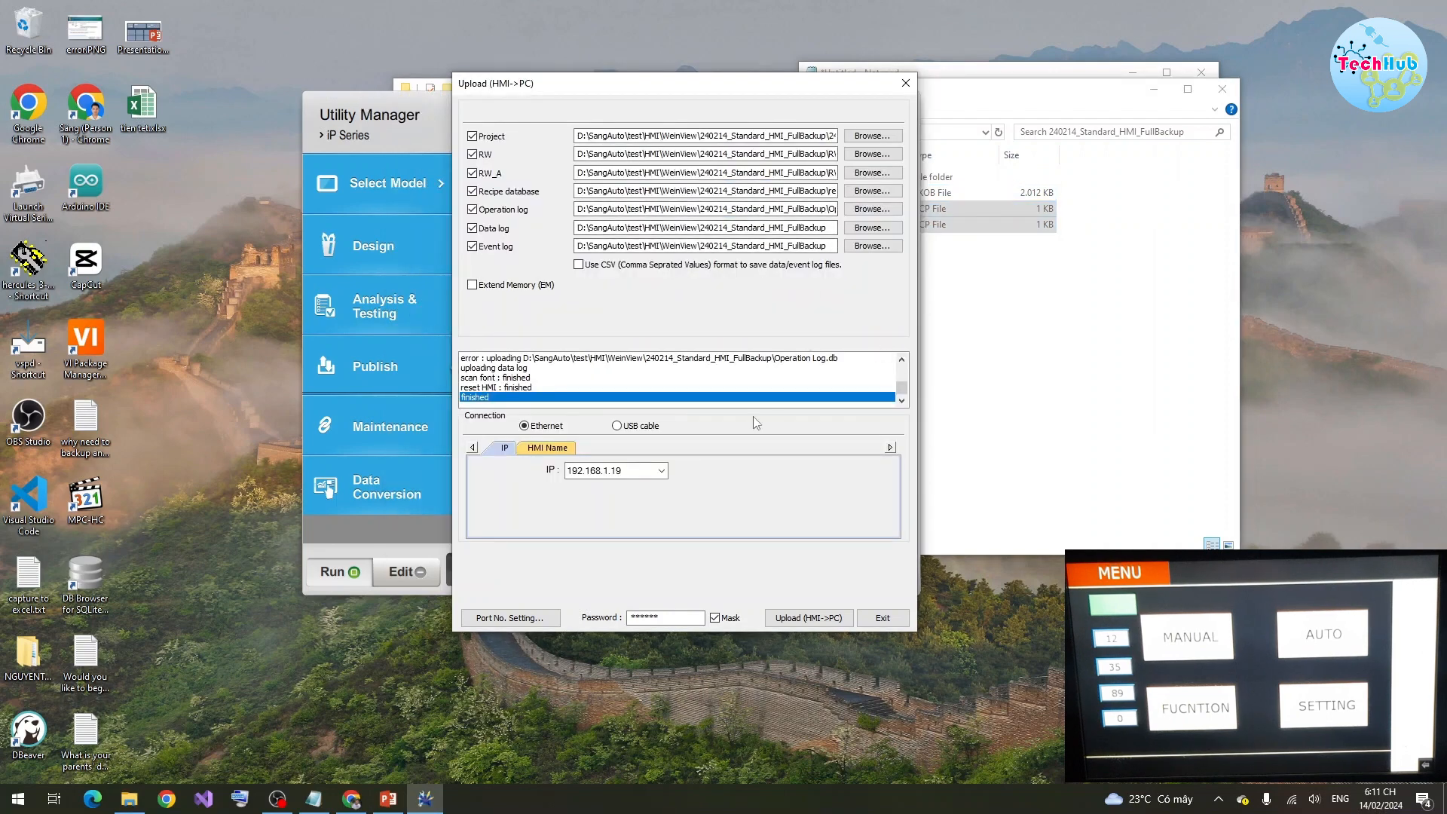
{"action": "left_click", "coordinate": [883, 618]}
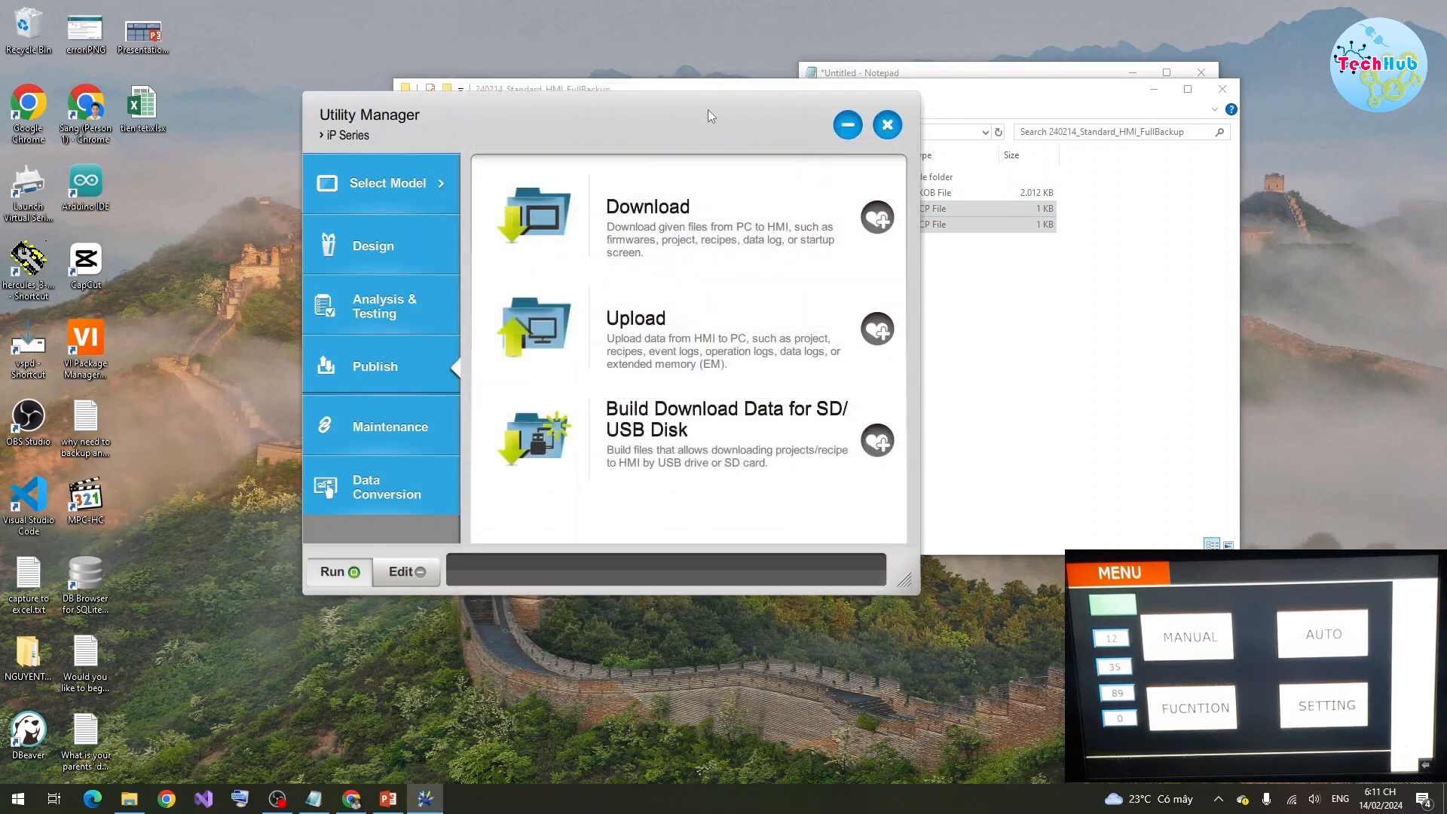
{"action": "left_click_drag", "start_coordinate": [707, 110], "coordinate": [702, 83]}
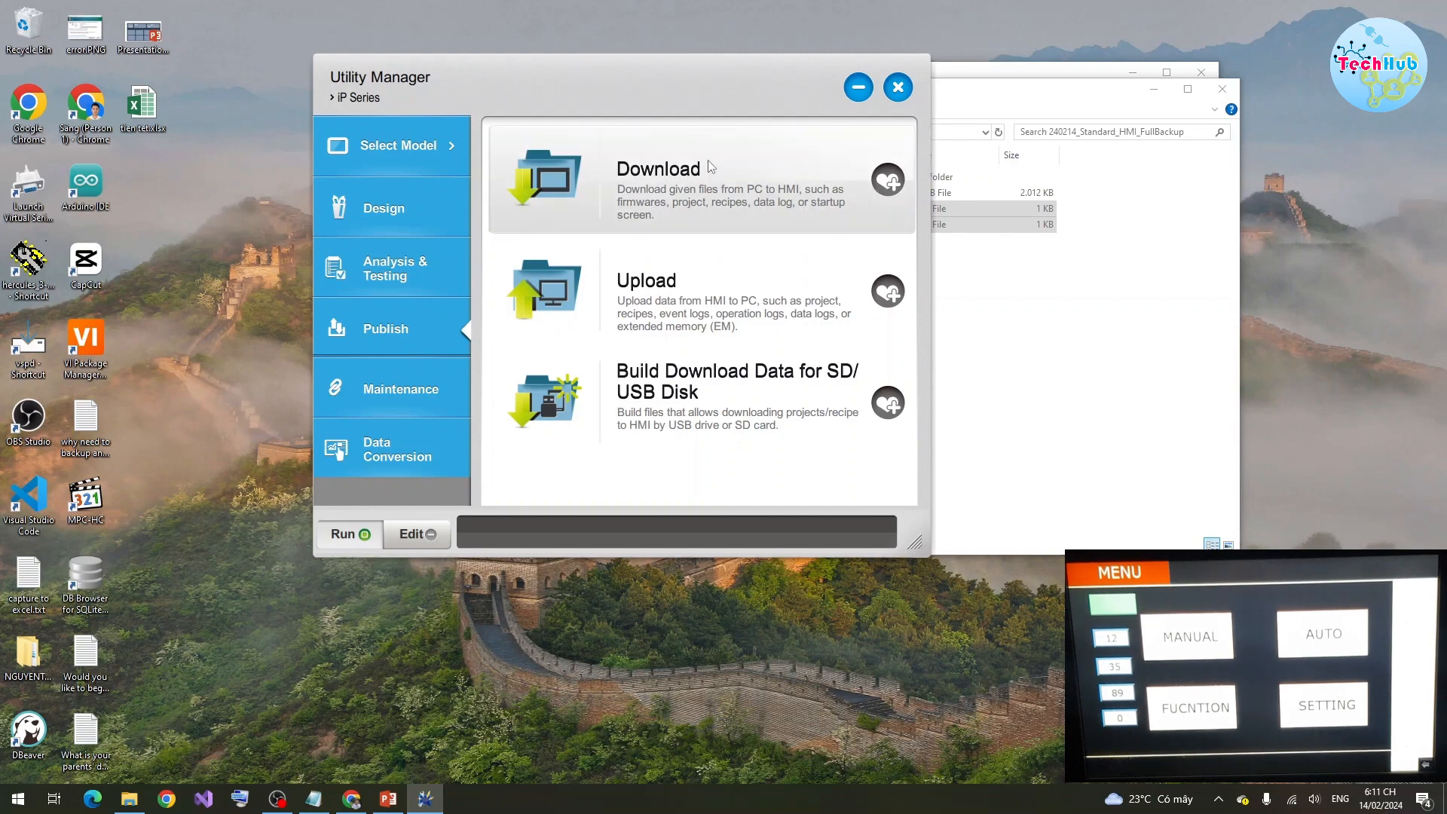
{"action": "left_click", "coordinate": [713, 184]}
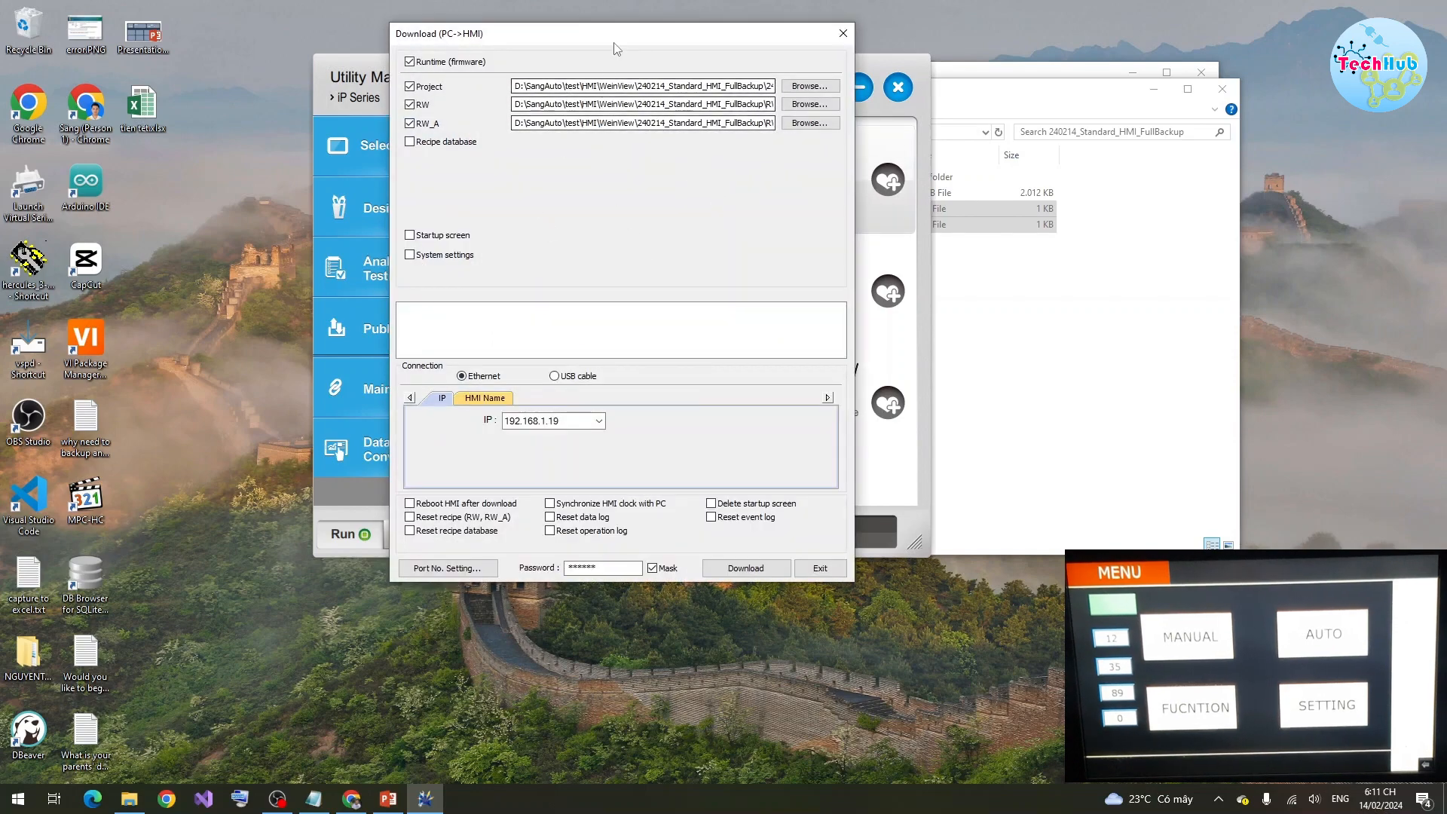
{"action": "left_click_drag", "start_coordinate": [616, 49], "coordinate": [750, 82]}
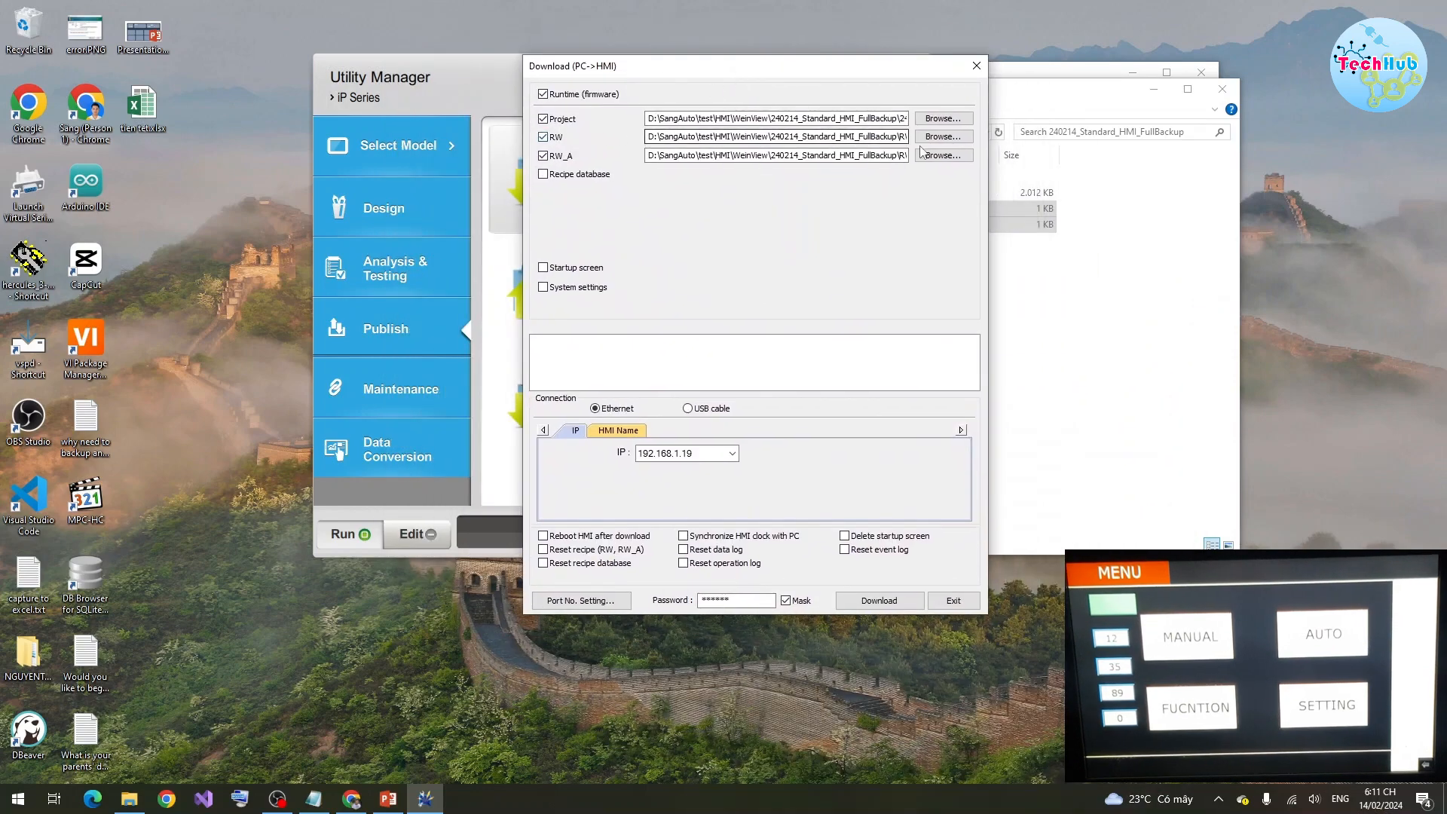
Choose 240214_Standard_HMI_FullBackup.exob as the project file for the download.
{"action": "left_click", "coordinate": [943, 119]}
{"action": "left_click", "coordinate": [597, 347]}
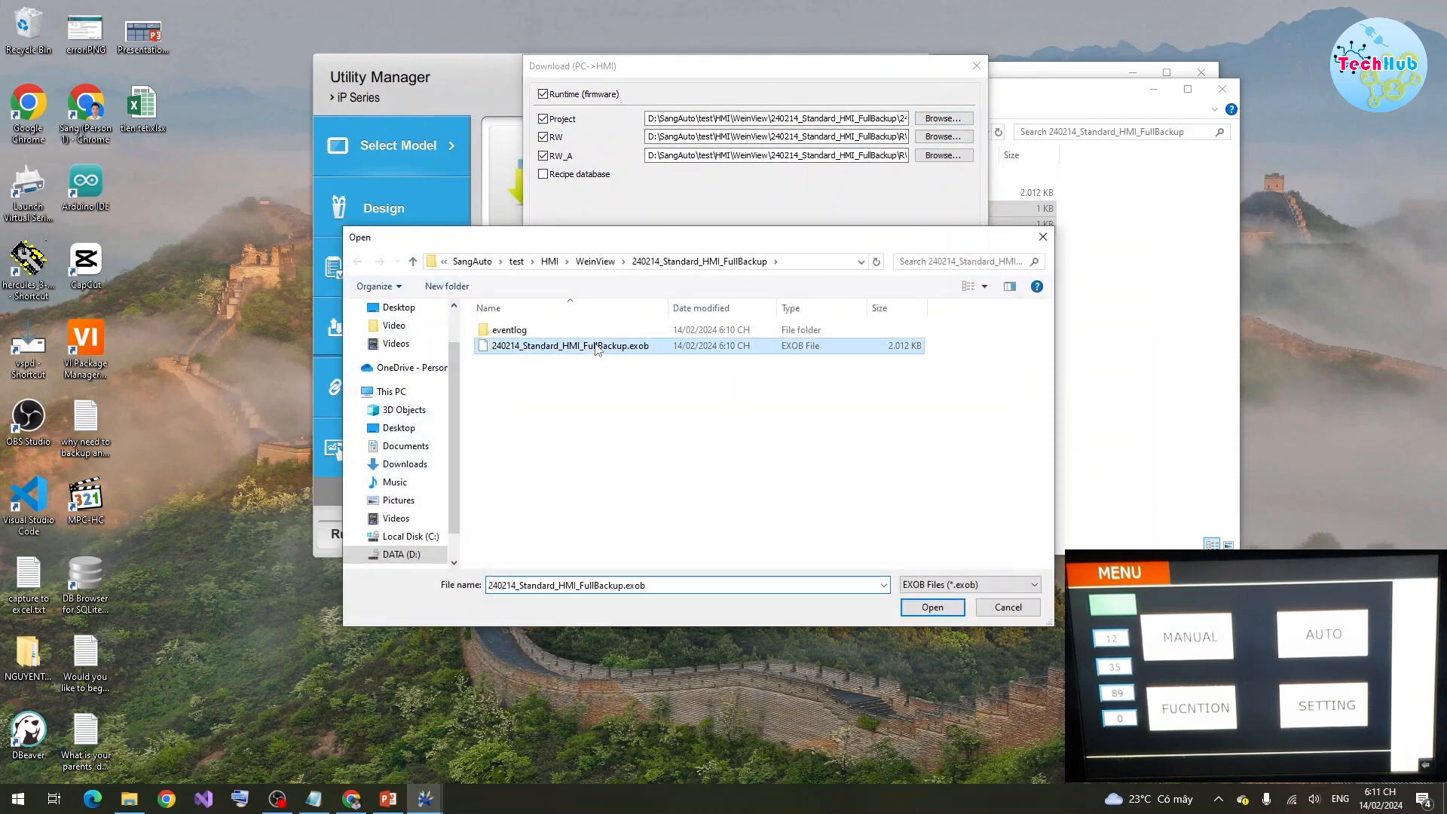
{"action": "left_click", "coordinate": [933, 607]}
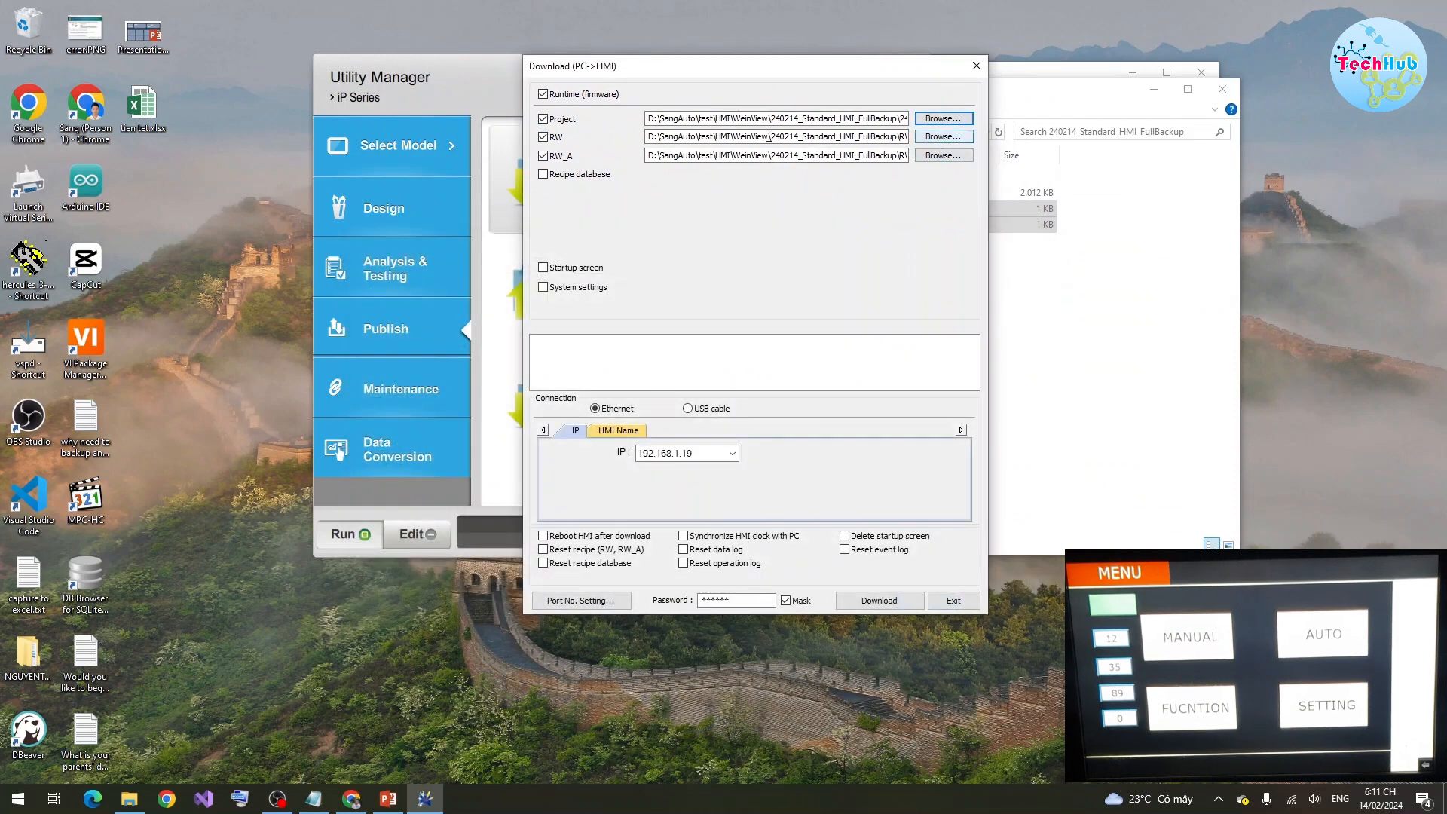
Choose RW.rcp as the RW file and RW_A.rcp as the RW_A file for the download.
{"action": "left_click", "coordinate": [943, 137]}
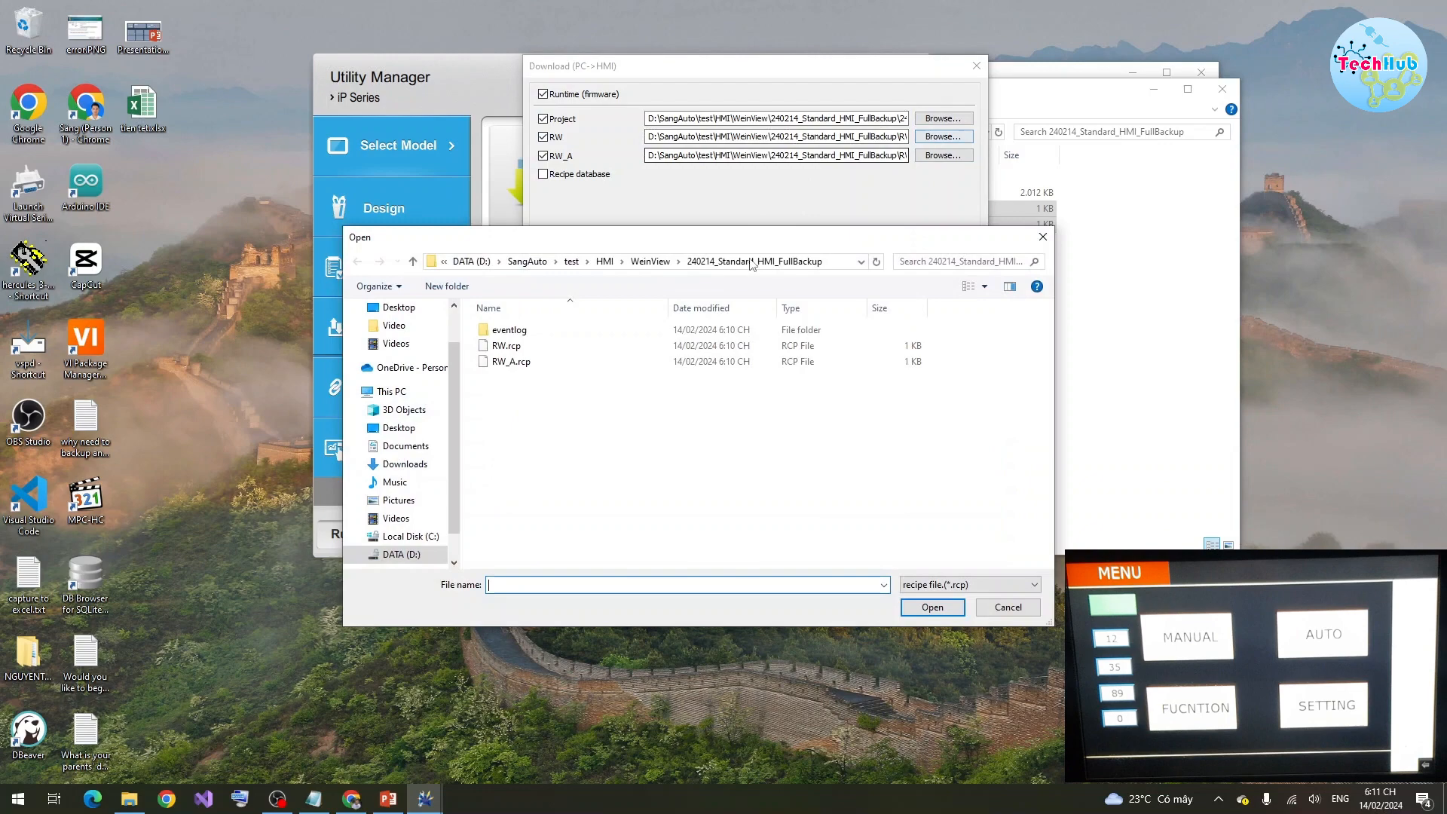
{"action": "left_click", "coordinate": [517, 347]}
{"action": "left_click", "coordinate": [933, 607]}
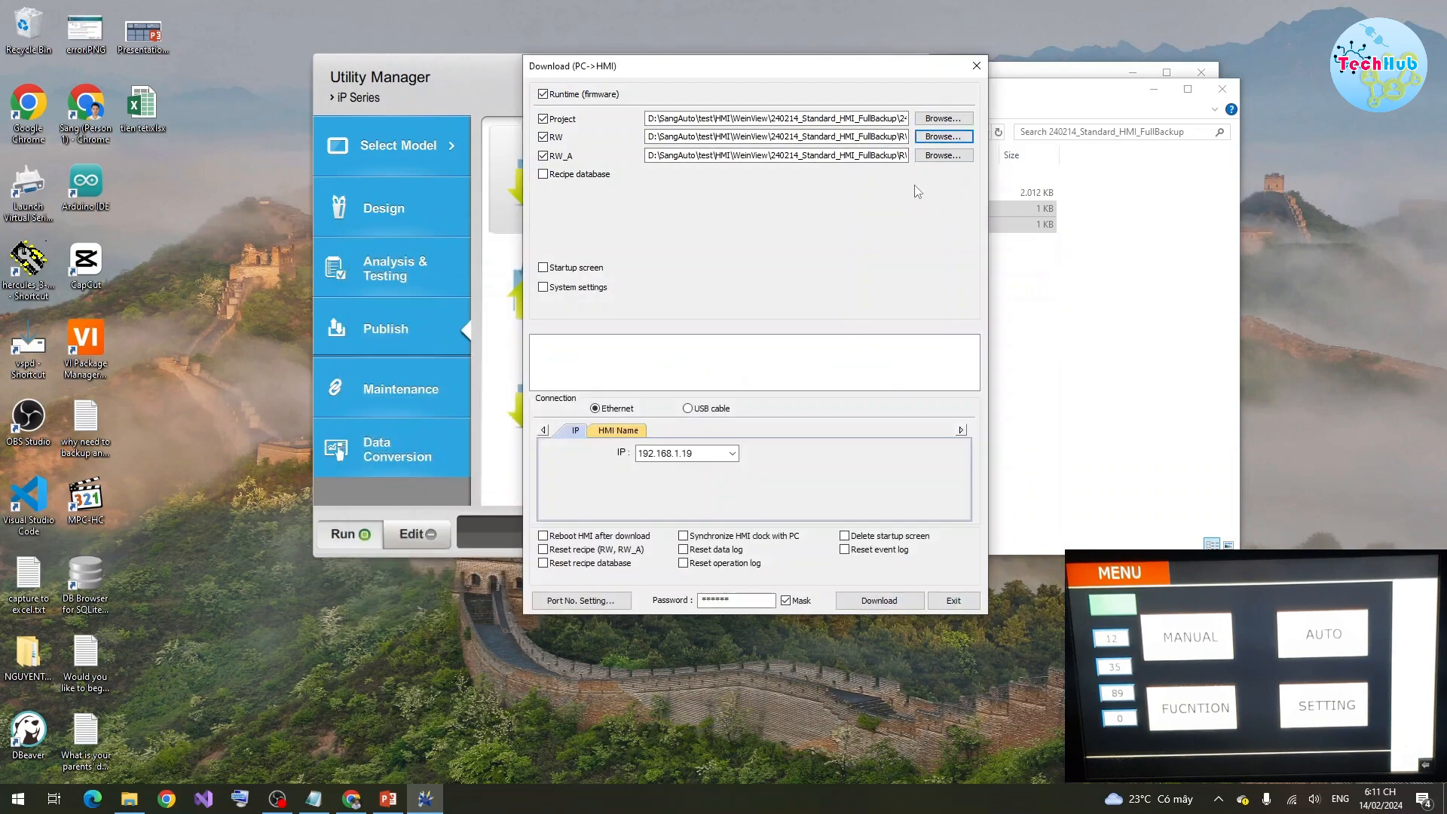
{"action": "left_click", "coordinate": [943, 156]}
{"action": "left_click", "coordinate": [513, 361]}
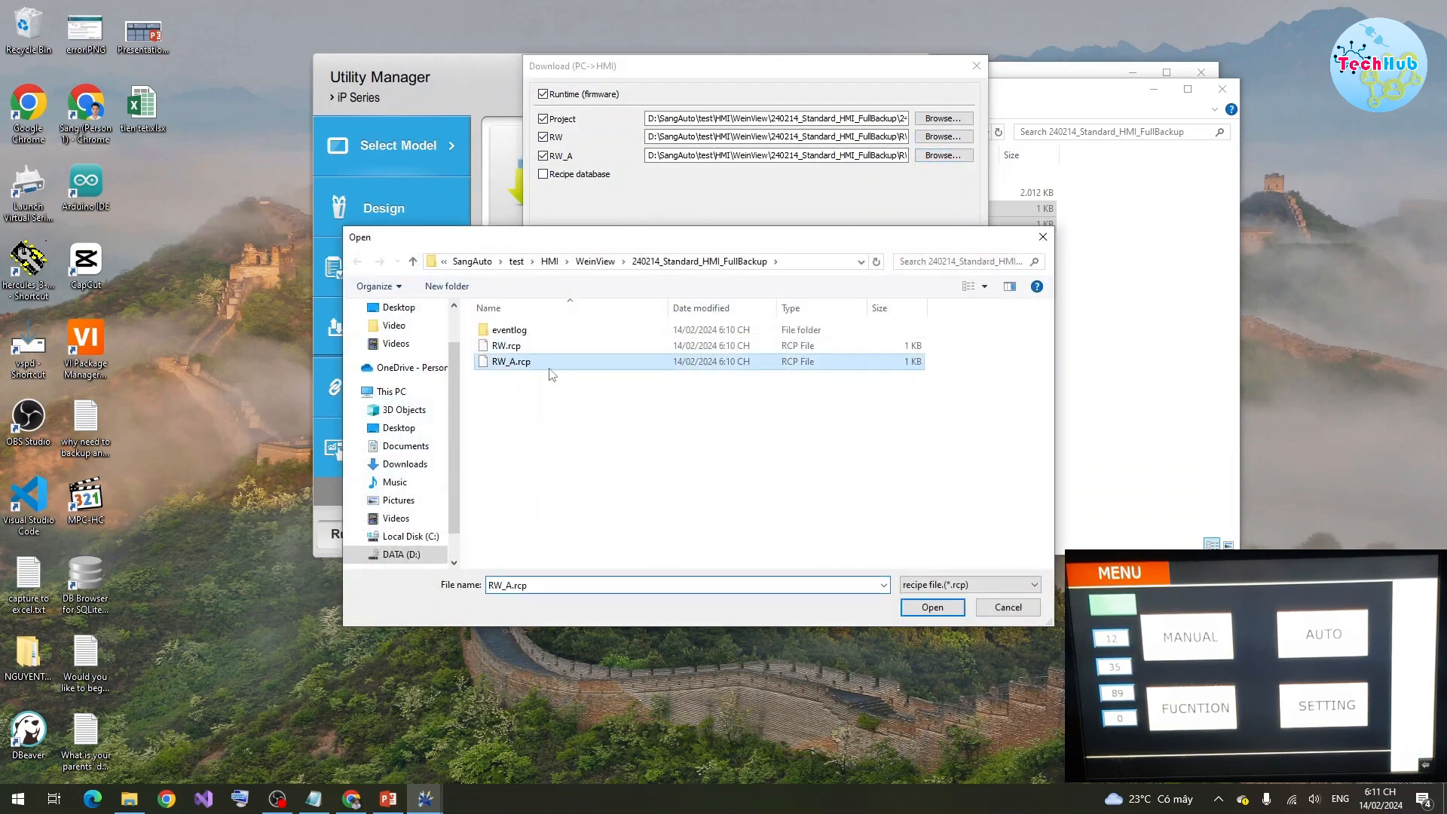
{"action": "left_click", "coordinate": [936, 612]}
{"action": "left_click", "coordinate": [543, 174]}
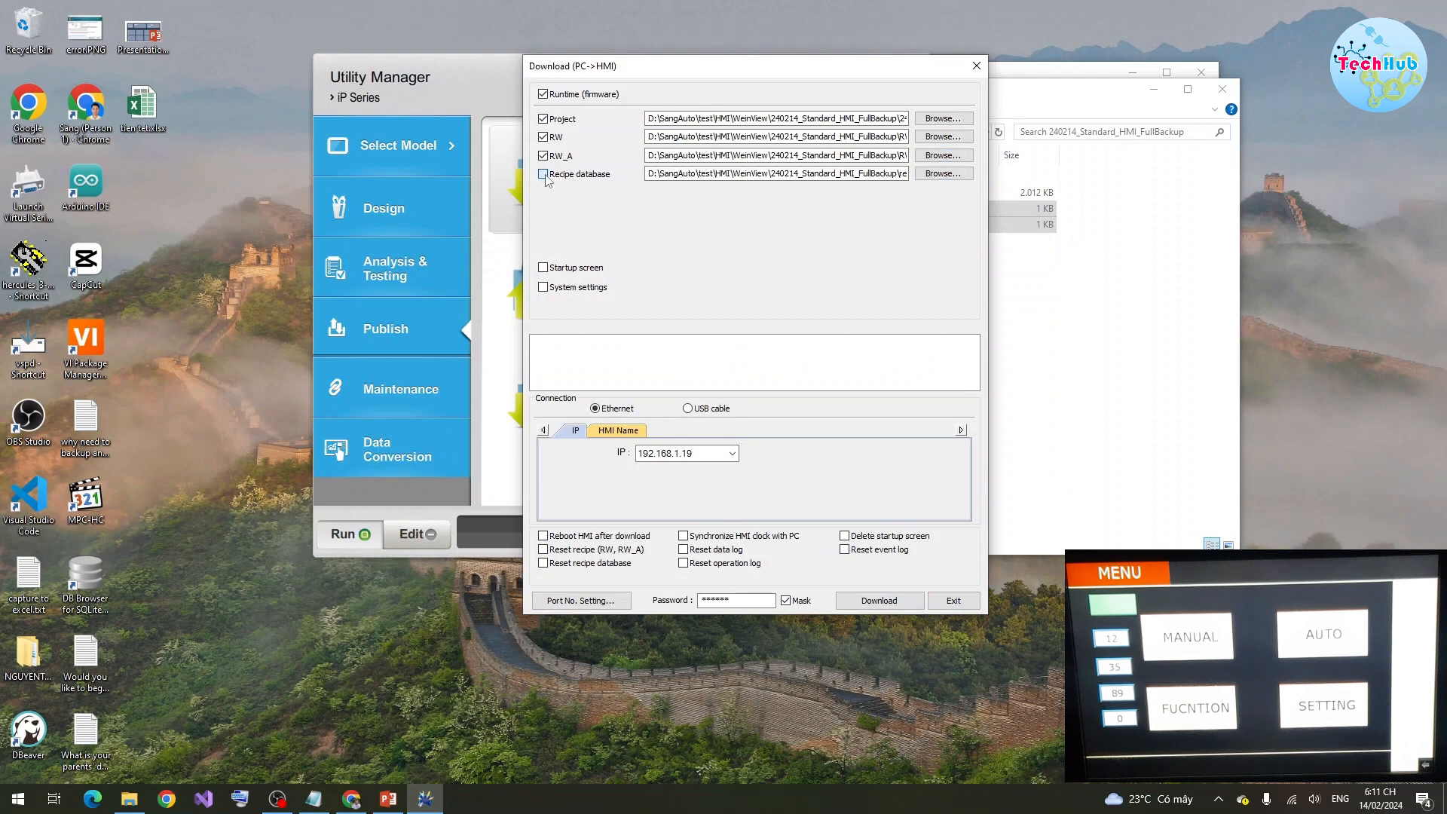
{"action": "left_click", "coordinate": [943, 173]}
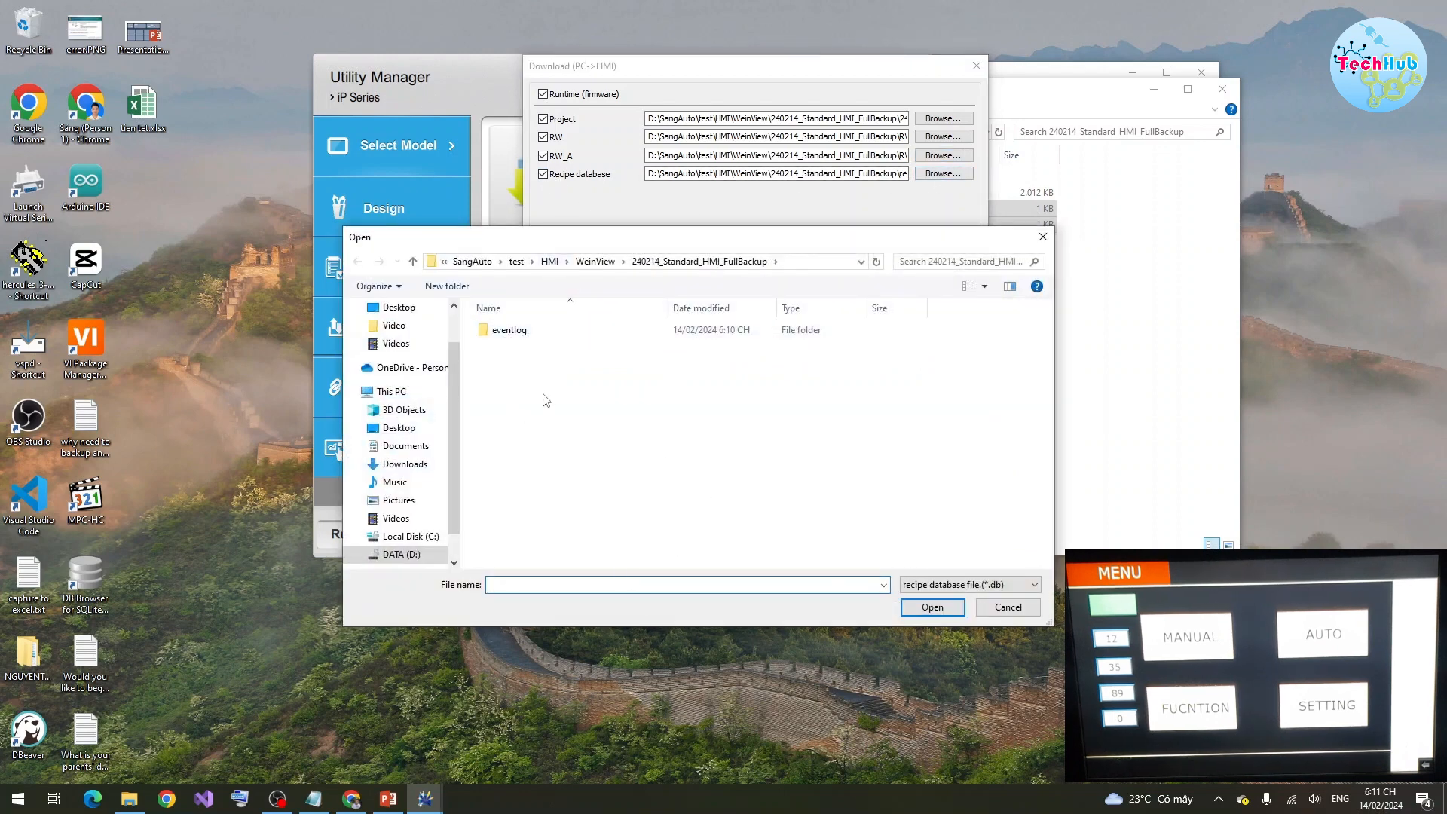
{"action": "left_click", "coordinate": [980, 609]}
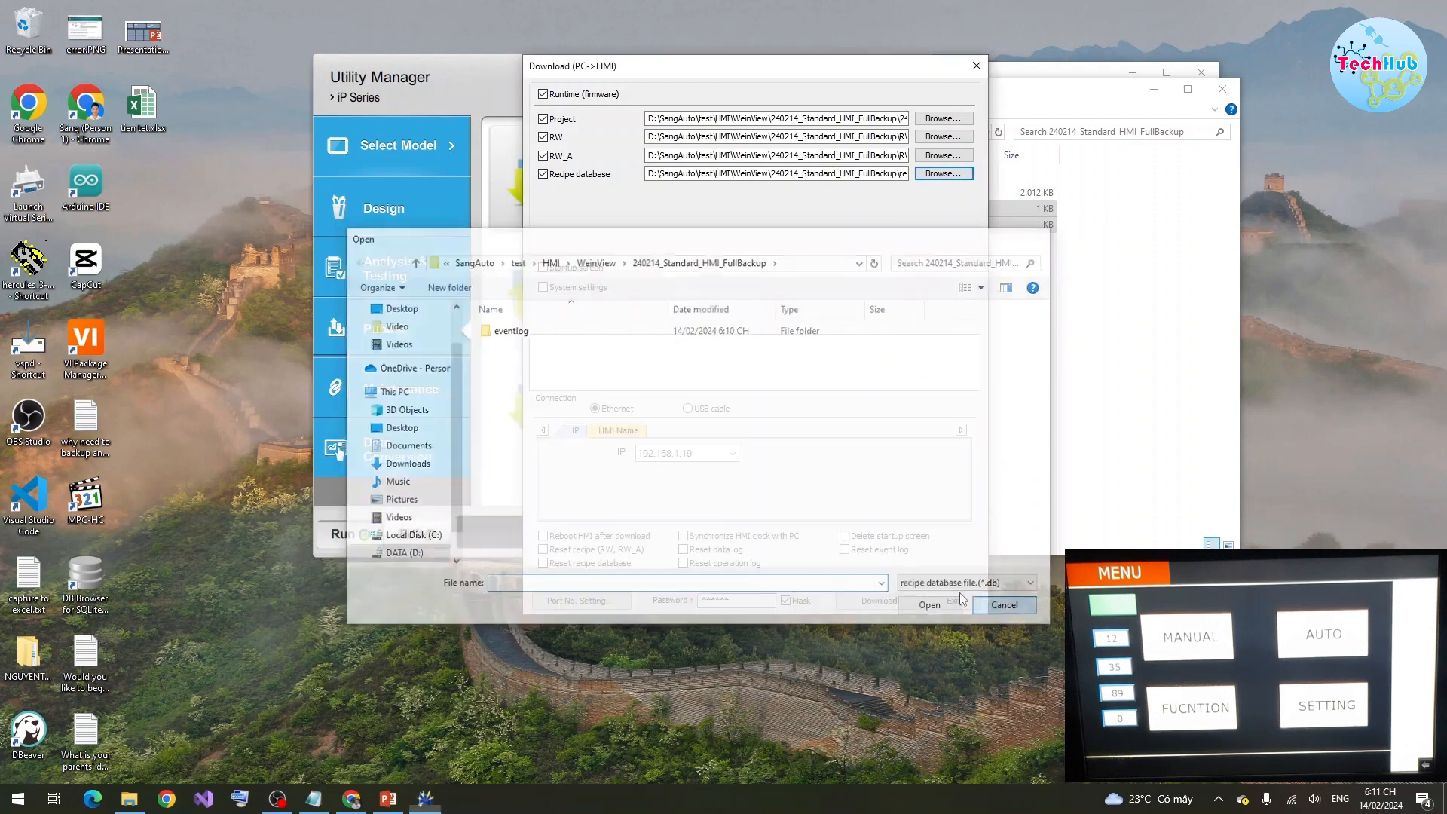
{"action": "left_click", "coordinate": [543, 176]}
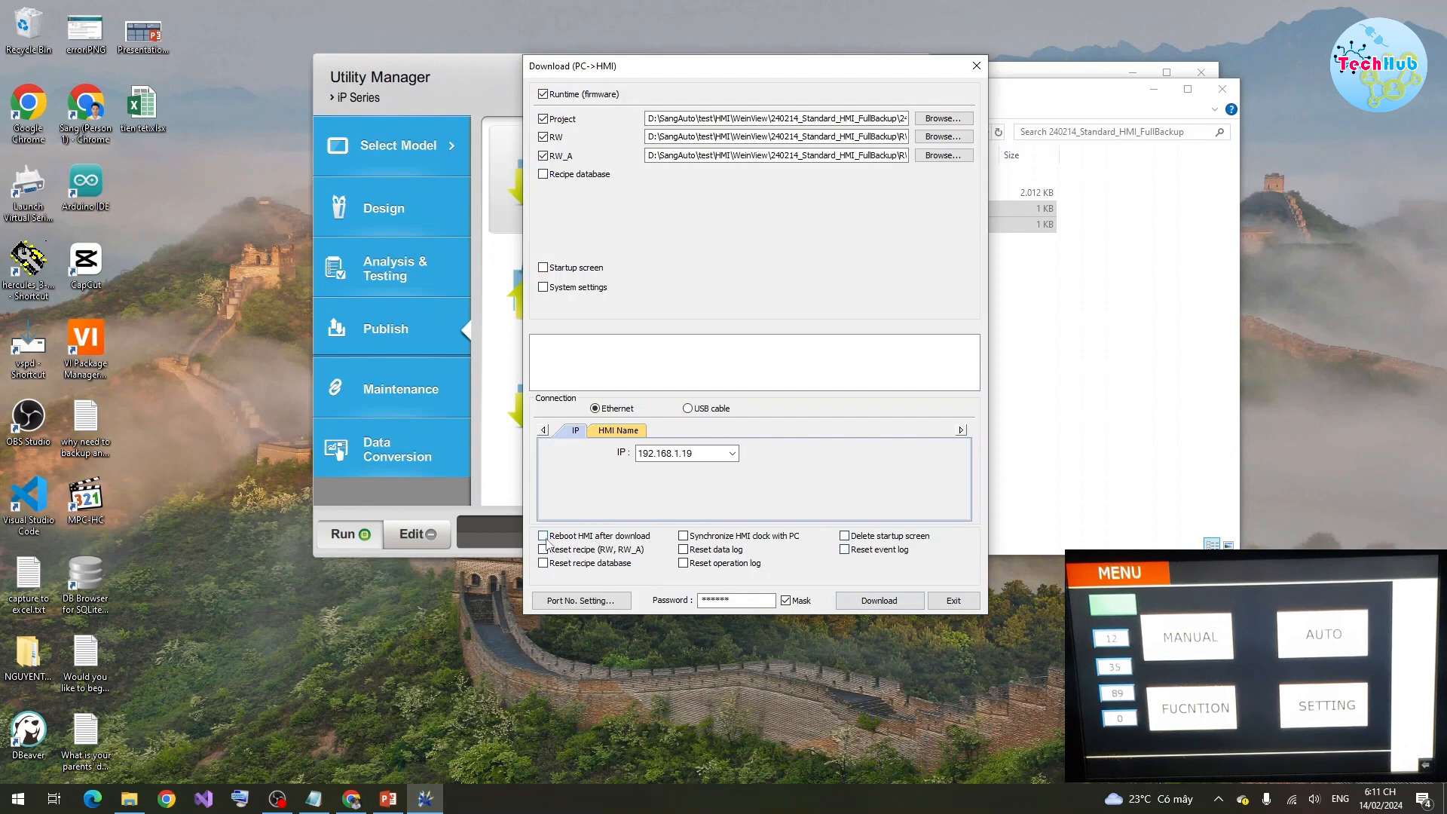
Enable rebooting the HMI after download and resetting the recipe (RW, RW_A), recipe database and operation log.
{"action": "left_click", "coordinate": [544, 537]}
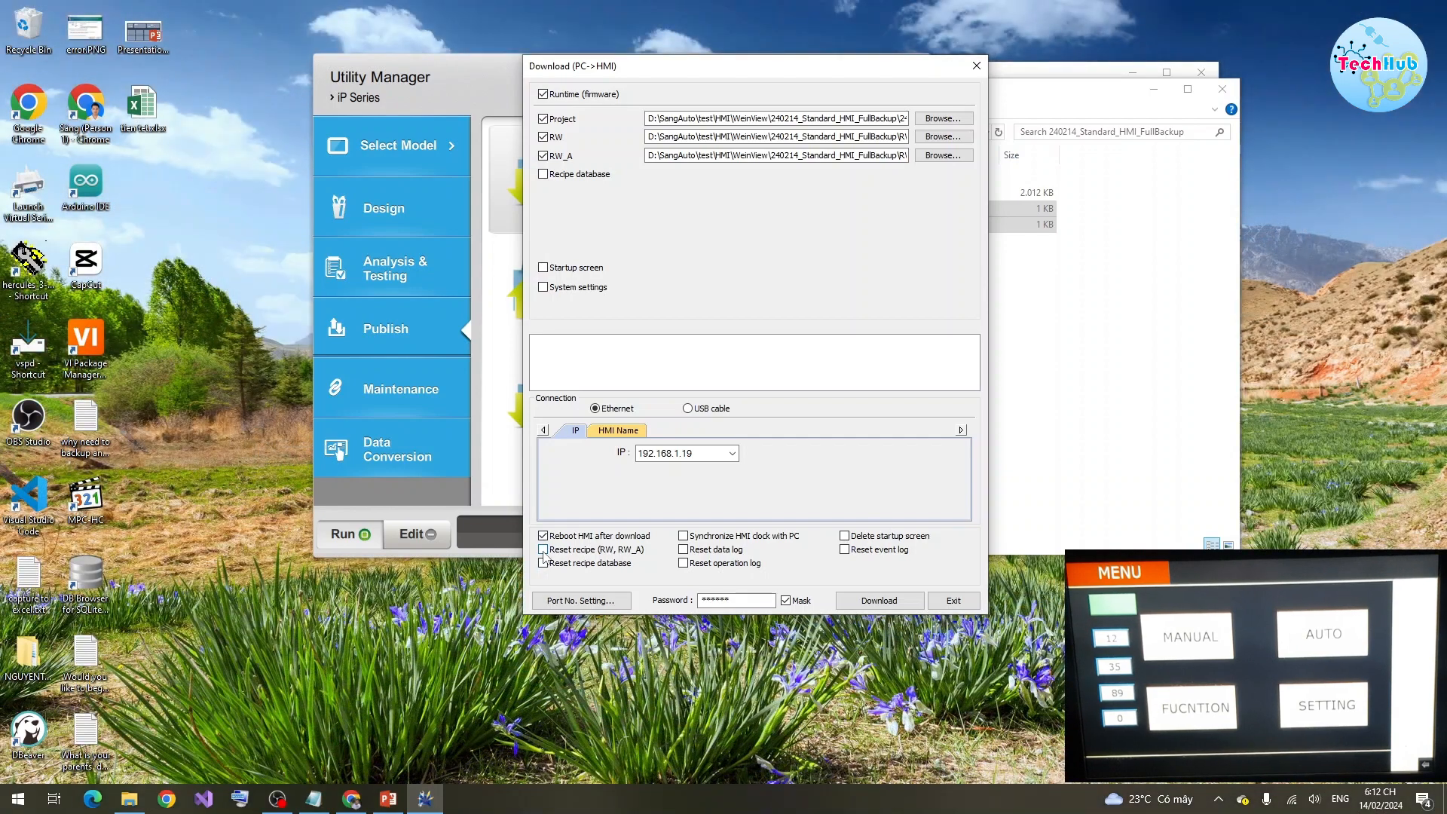
{"action": "left_click", "coordinate": [543, 550]}
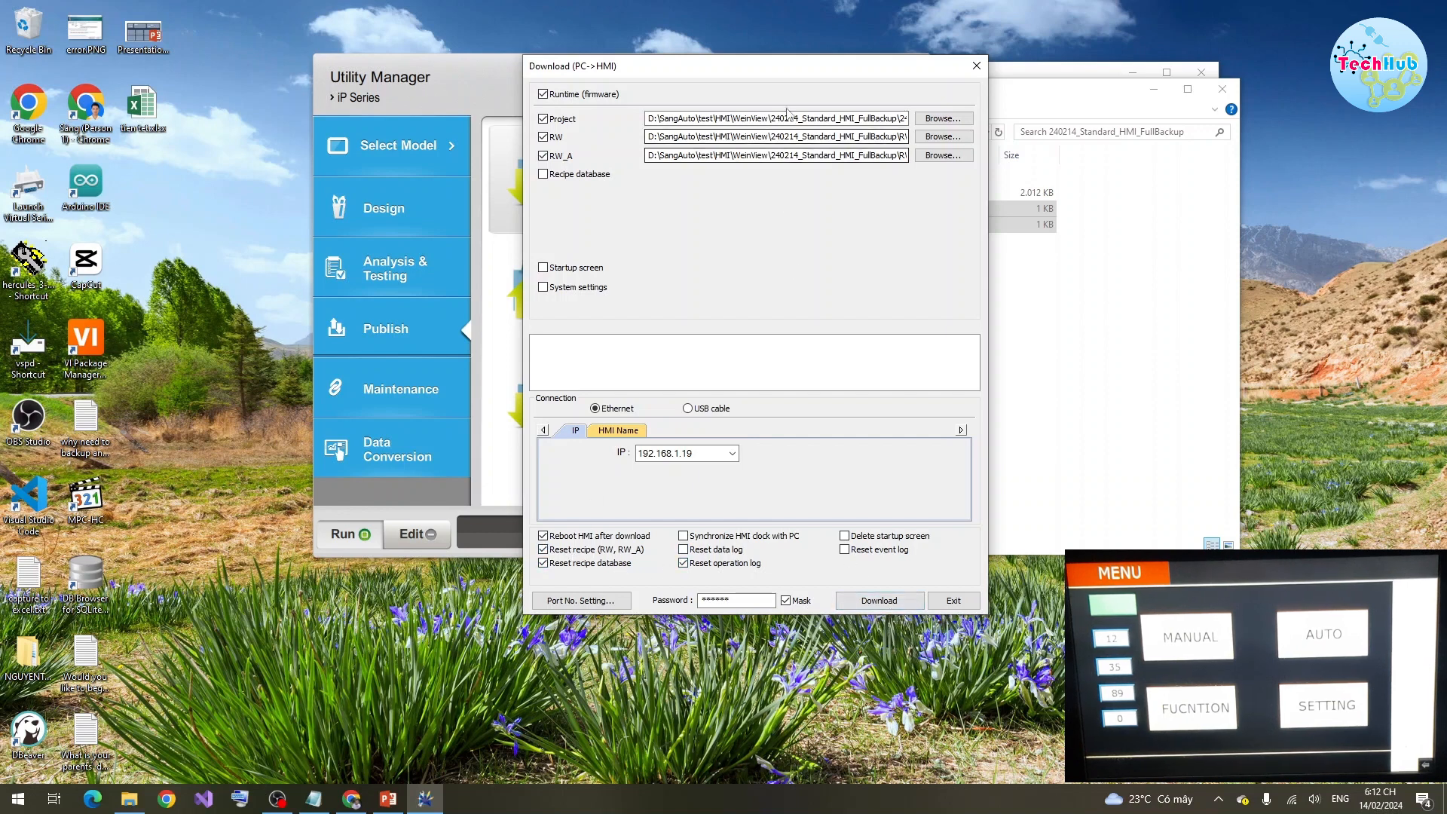
{"action": "left_click_drag", "start_coordinate": [788, 69], "coordinate": [785, 67]}
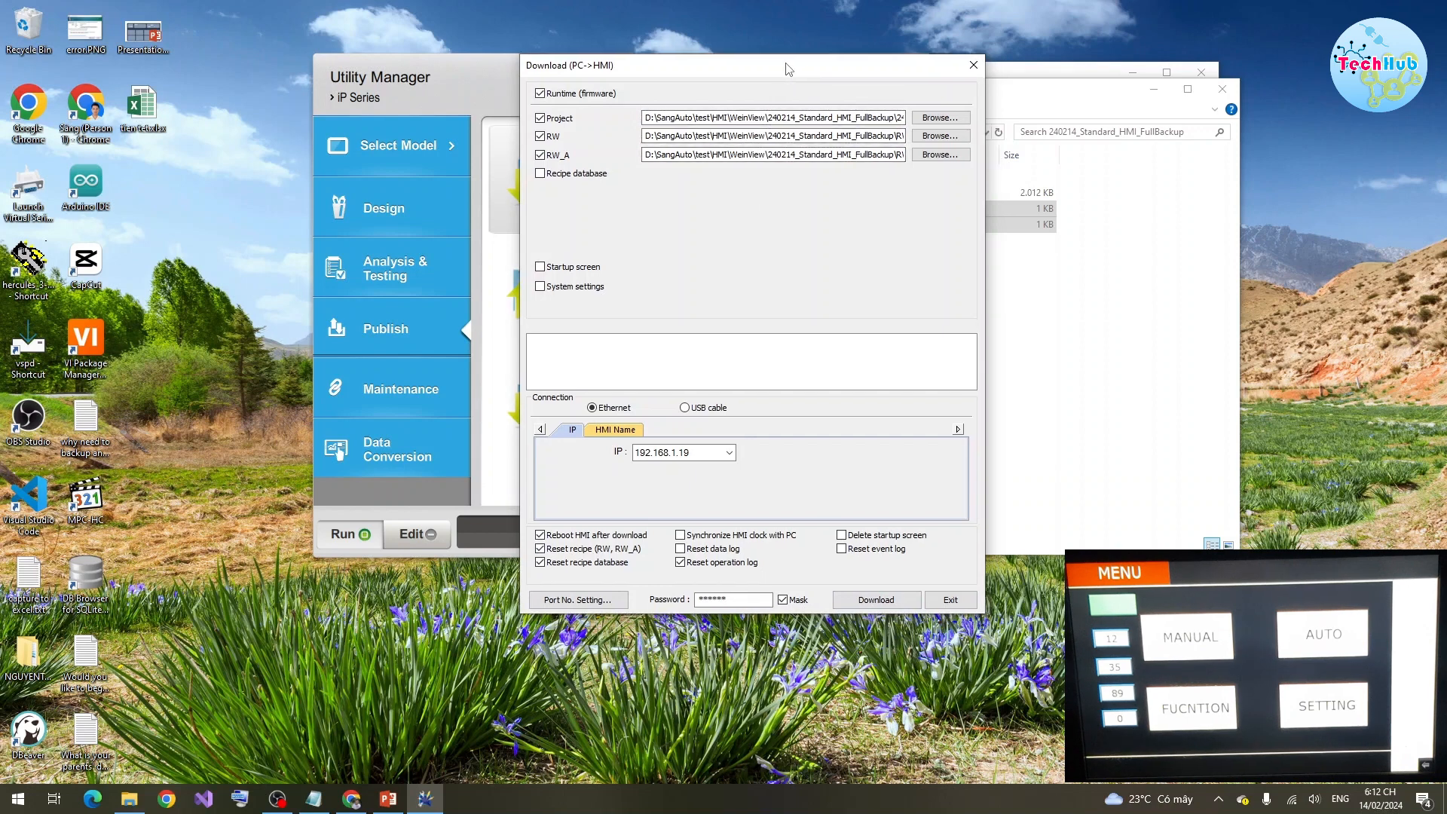
Download the runtime, project, RW and RW_A files to the HMI and exit the Download dialog.
{"action": "left_click", "coordinate": [560, 142]}
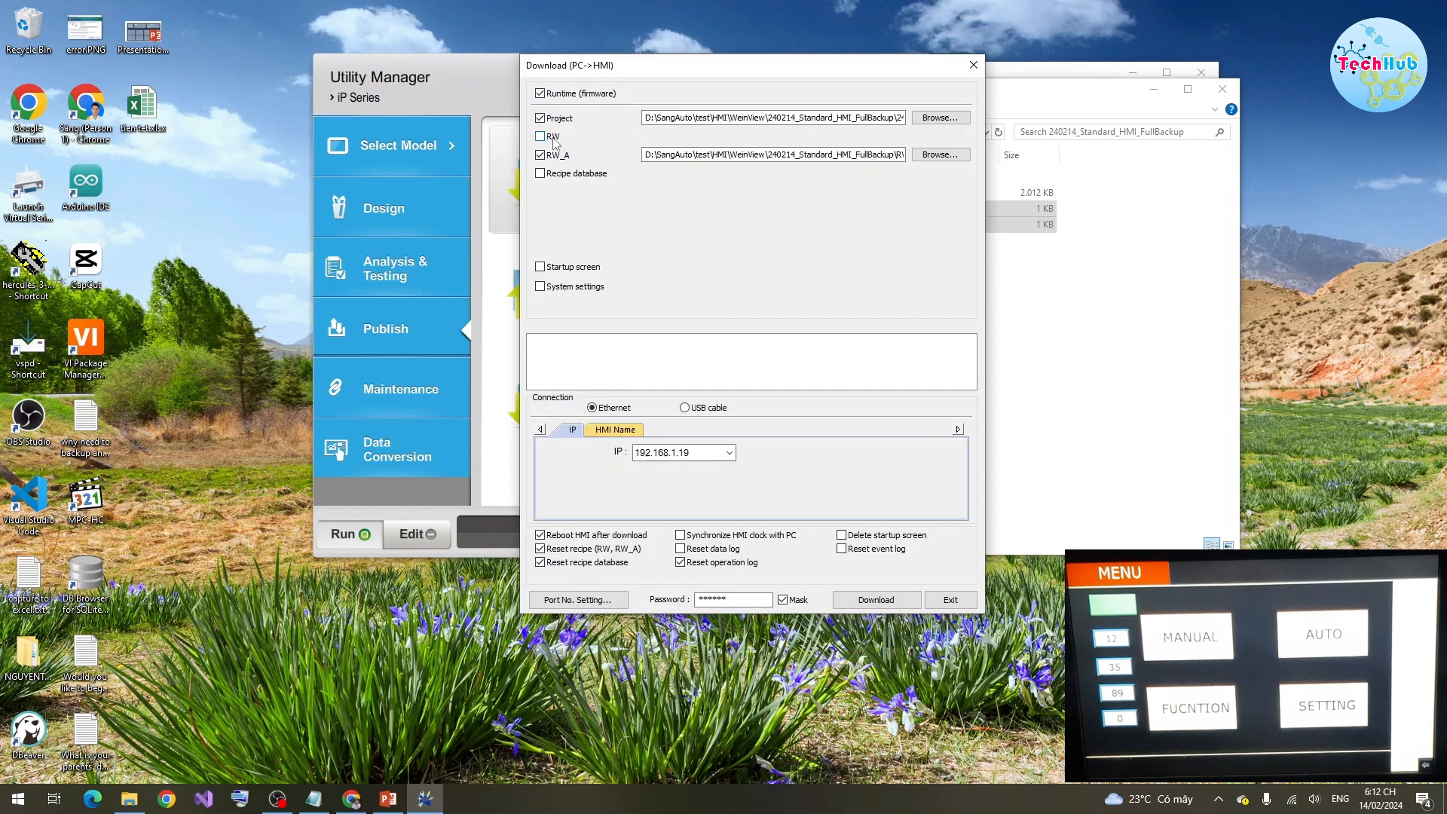
{"action": "left_click", "coordinate": [555, 143]}
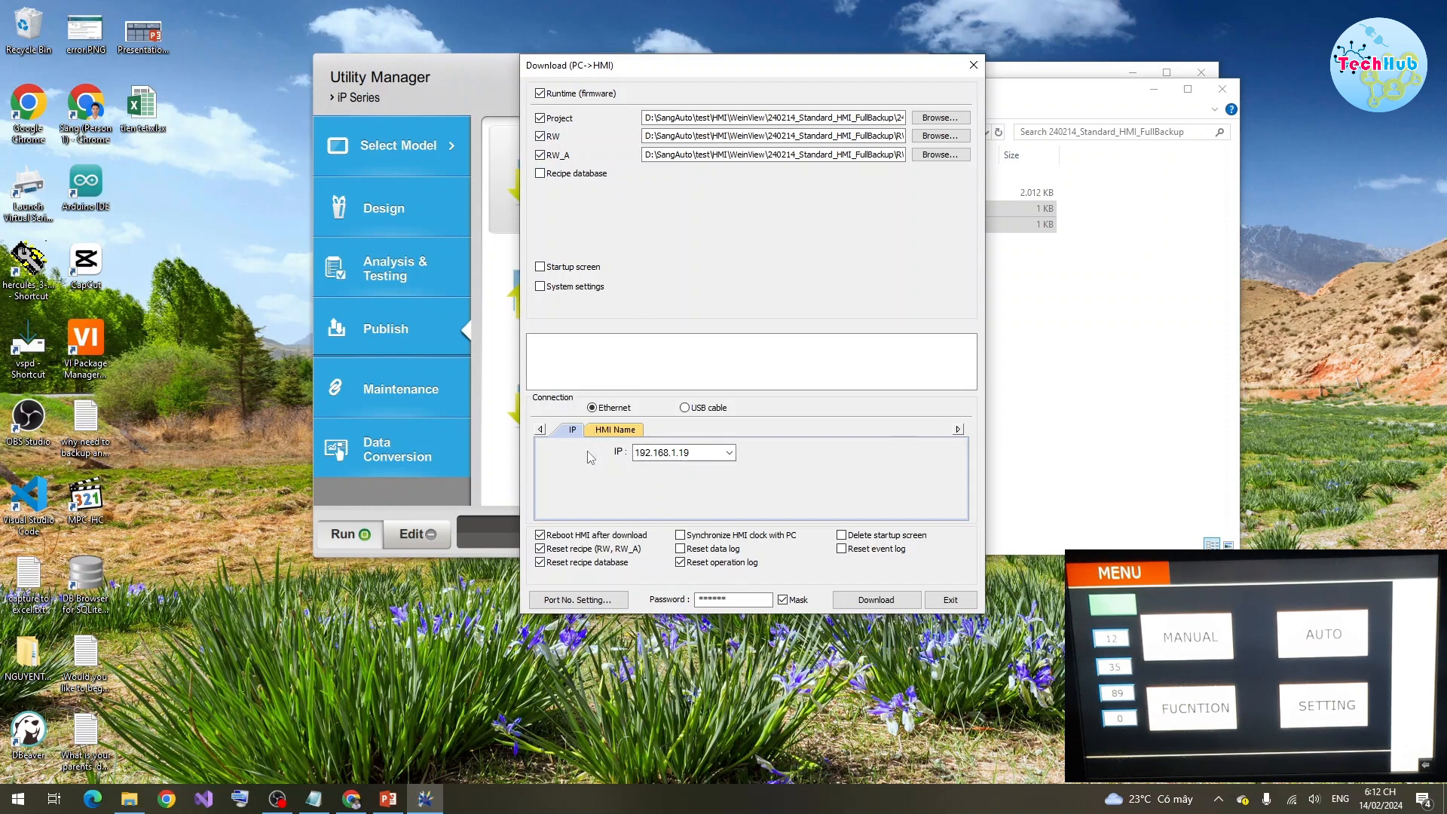
{"action": "left_click", "coordinate": [876, 600]}
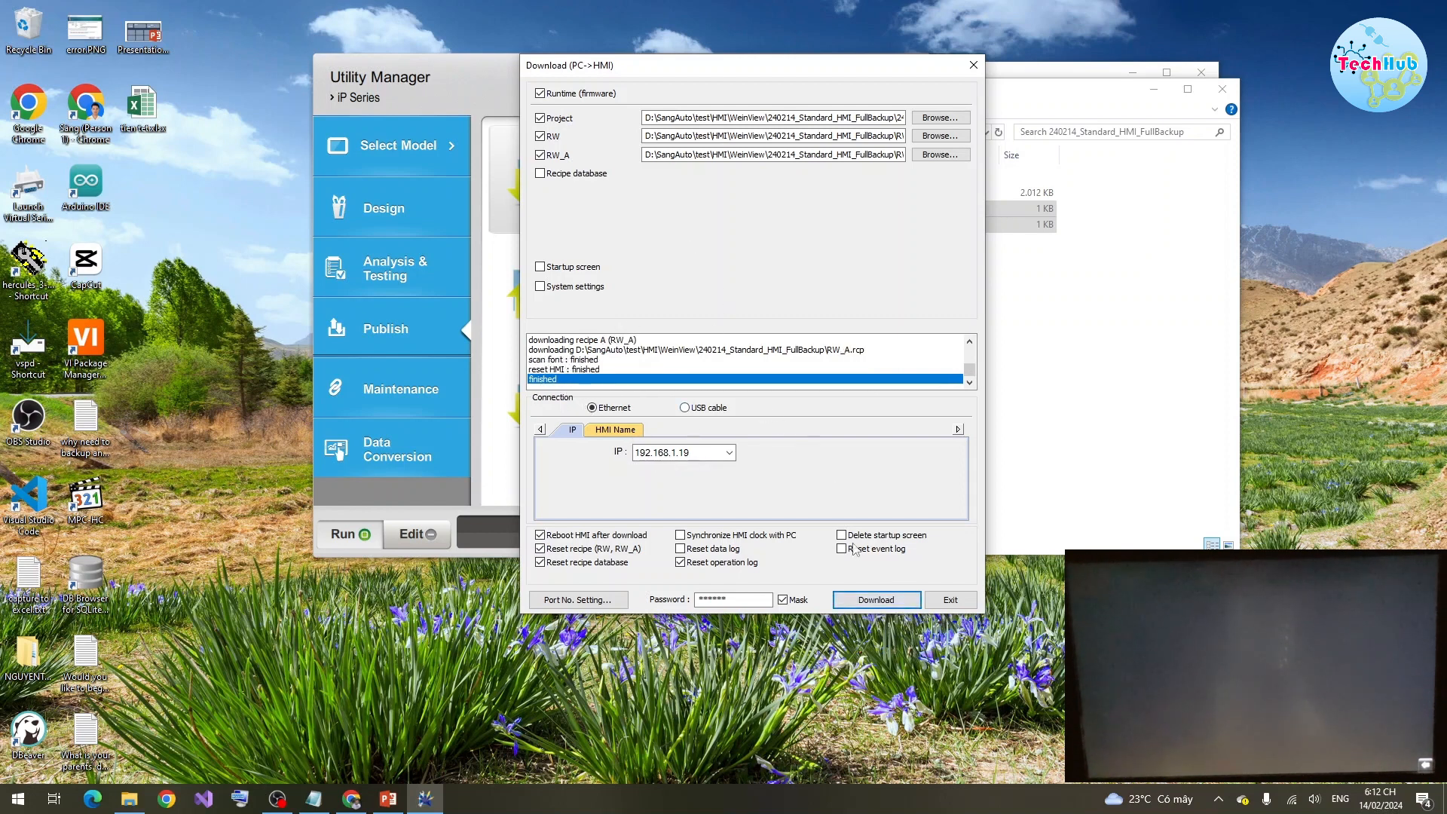
{"action": "left_click", "coordinate": [947, 602]}
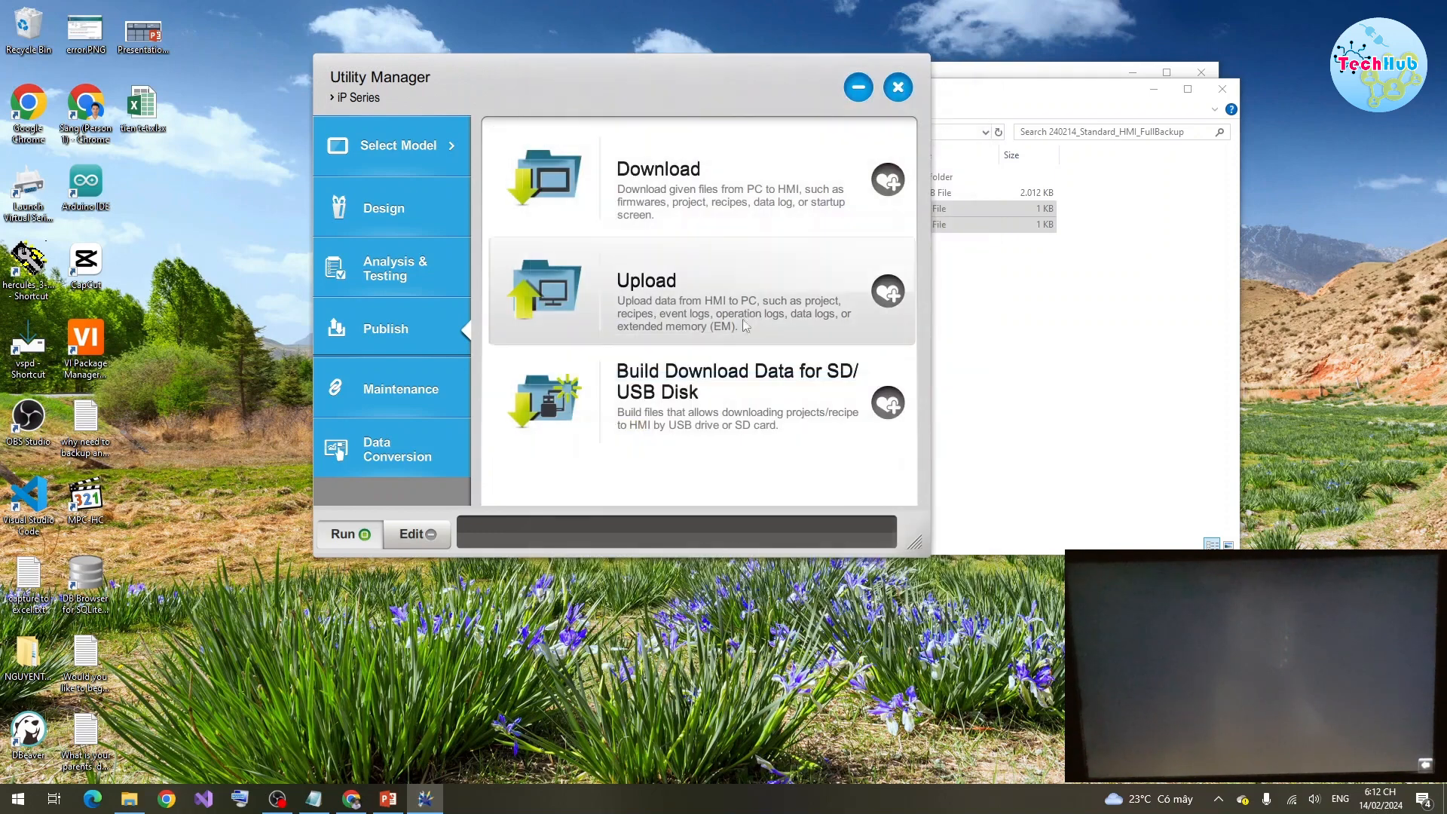
Minimise Utility Manager and review the Notepad notes on uploading and downloading with Utility Manager and with EasyBuilder Pro.
{"action": "left_click_drag", "start_coordinate": [628, 79], "coordinate": [553, 81]}
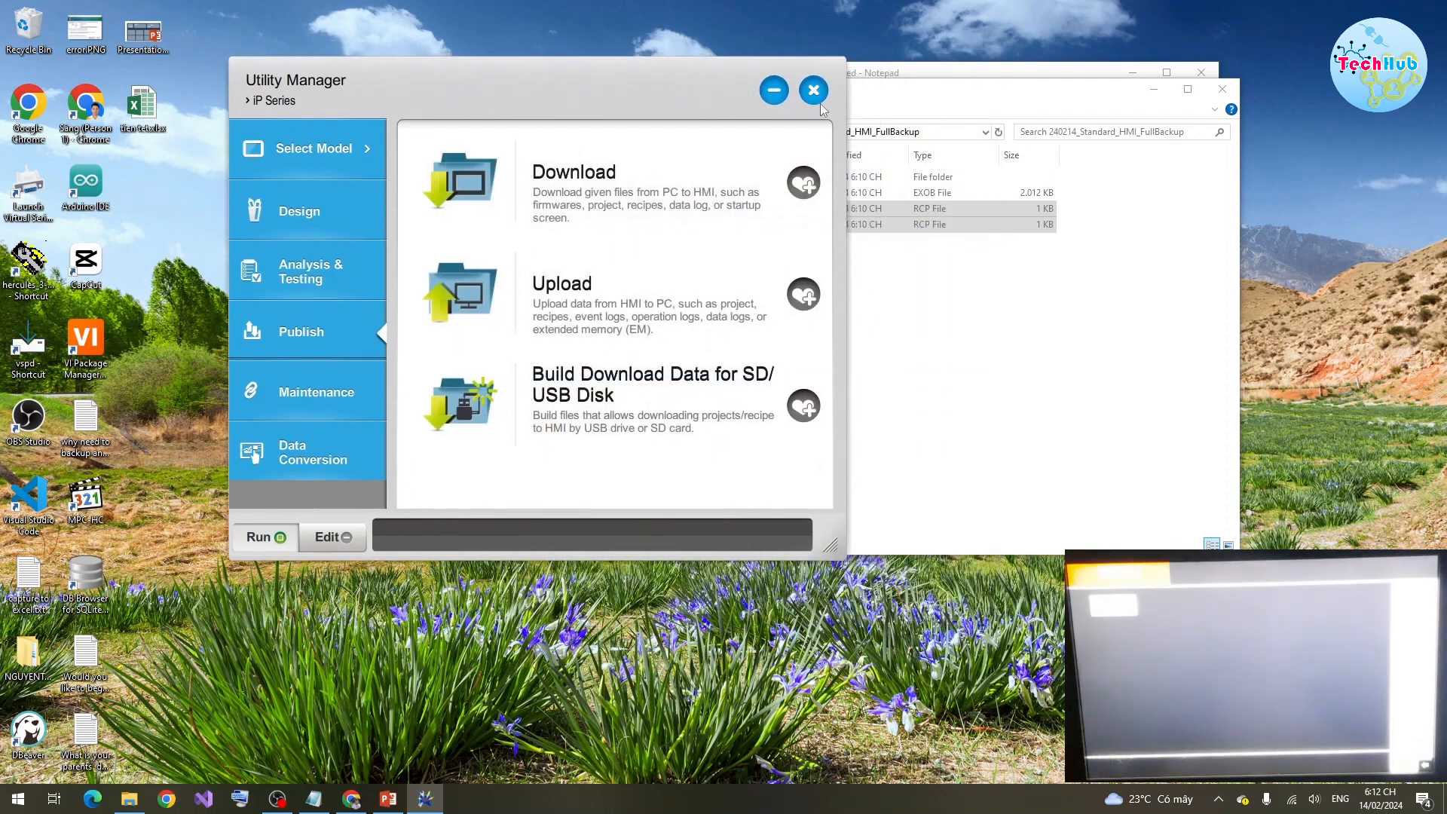
{"action": "left_click", "coordinate": [774, 90]}
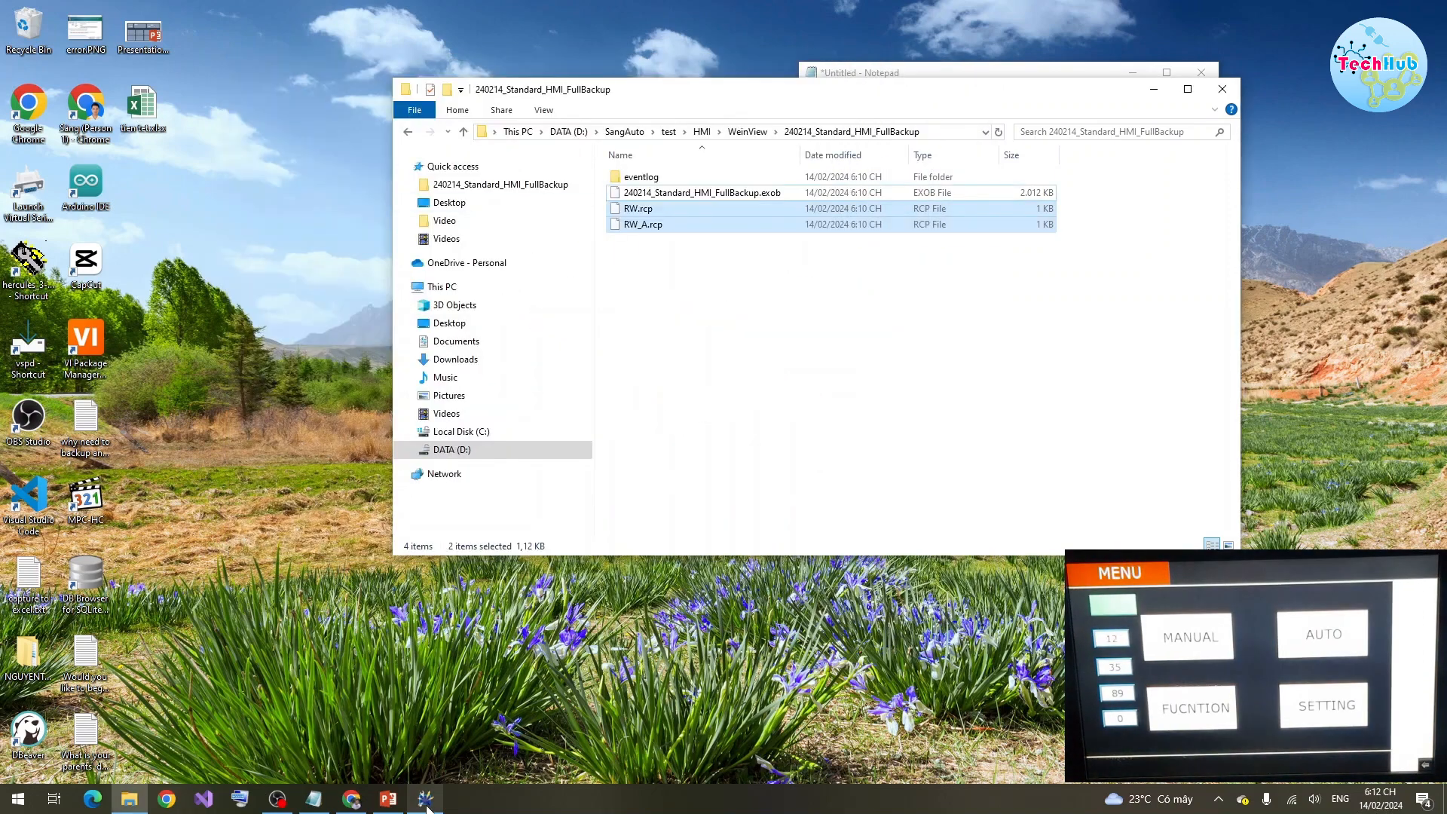
{"action": "left_click", "coordinate": [924, 74]}
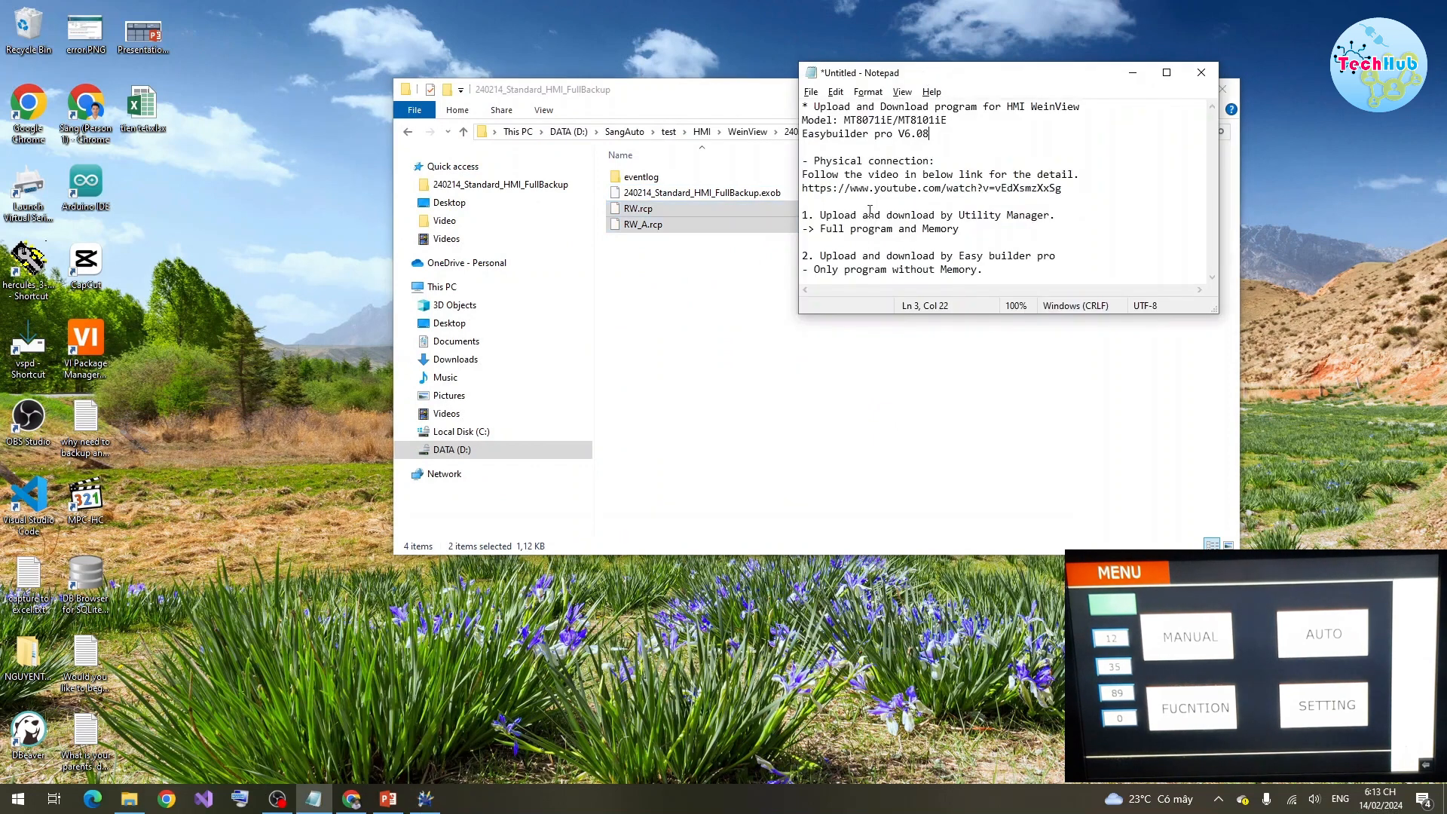
{"action": "left_click_drag", "start_coordinate": [837, 216], "coordinate": [1010, 219]}
{"action": "left_click", "coordinate": [1073, 221]}
{"action": "double_click", "coordinate": [1078, 217]}
{"action": "left_click", "coordinate": [1078, 218]}
{"action": "left_click_drag", "start_coordinate": [962, 230], "coordinate": [830, 234]}
{"action": "left_click", "coordinate": [1008, 230]}
{"action": "left_click_drag", "start_coordinate": [962, 257], "coordinate": [1039, 257]}
{"action": "left_click", "coordinate": [1084, 251]}
Launch EasyBuilder Pro from Utility Manager's design tools and dismiss its project selection dialog.
{"action": "left_click", "coordinate": [425, 798]}
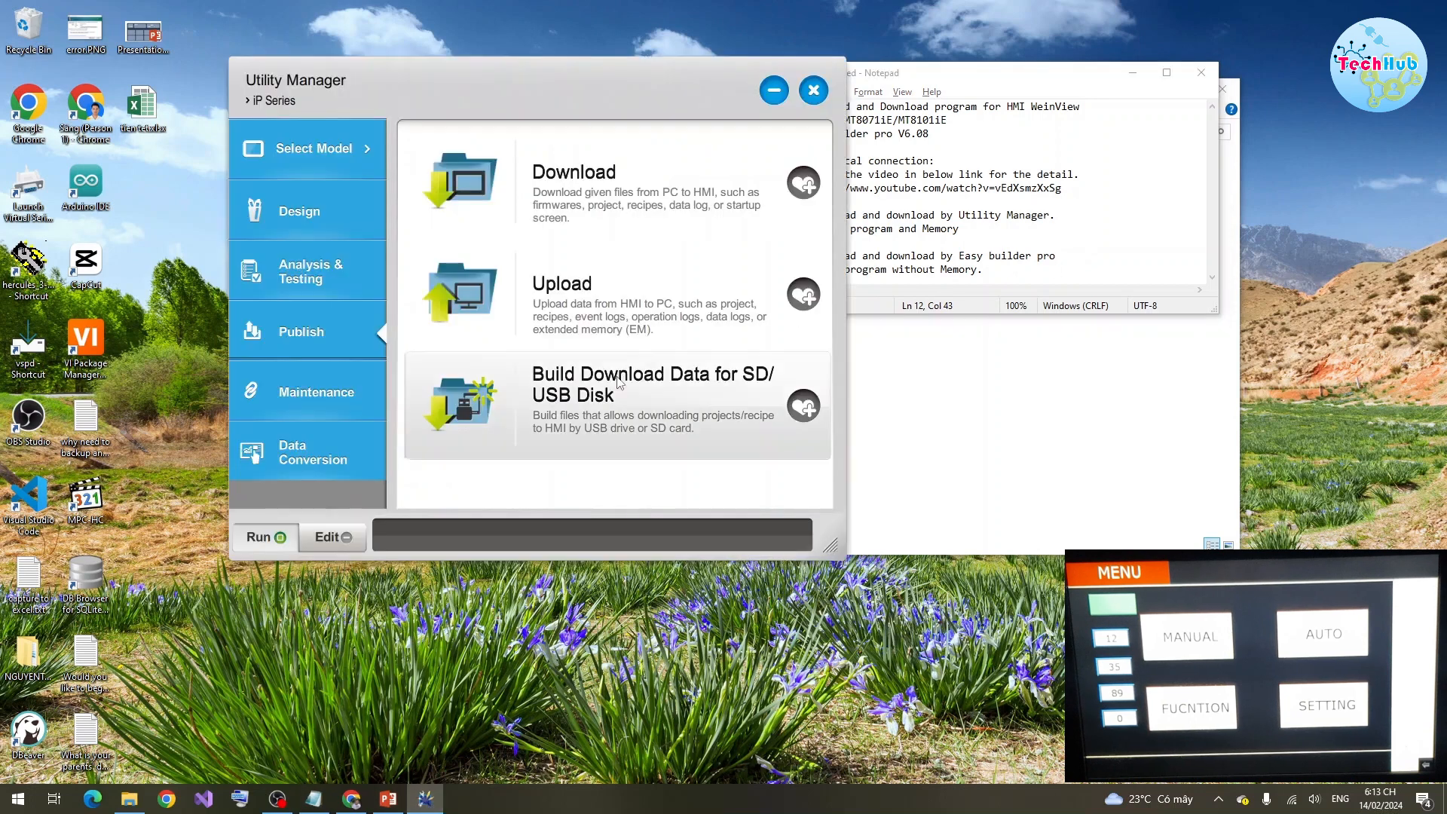
{"action": "left_click", "coordinate": [318, 217]}
{"action": "left_click", "coordinate": [618, 183]}
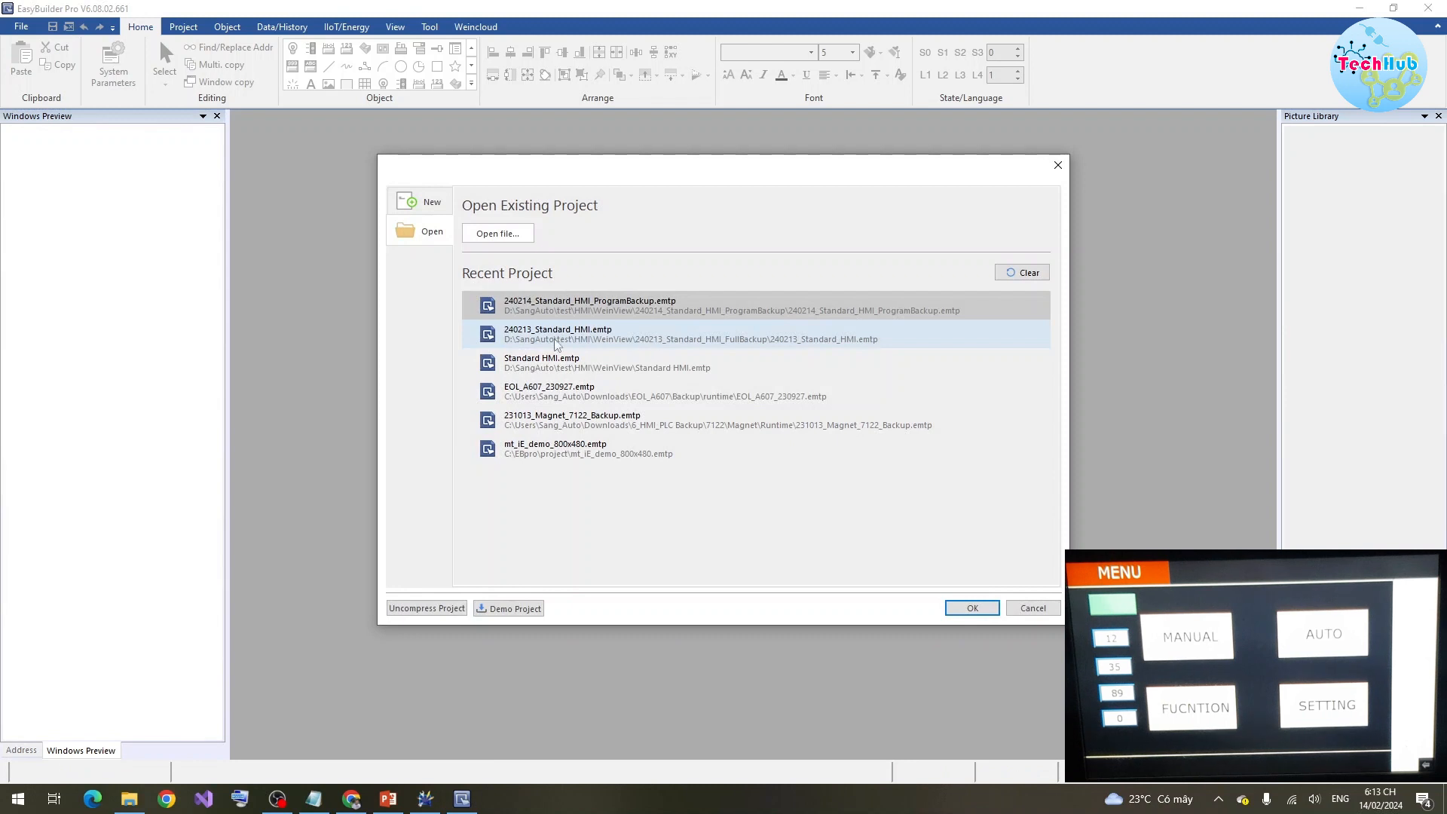
{"action": "left_click", "coordinate": [1032, 608]}
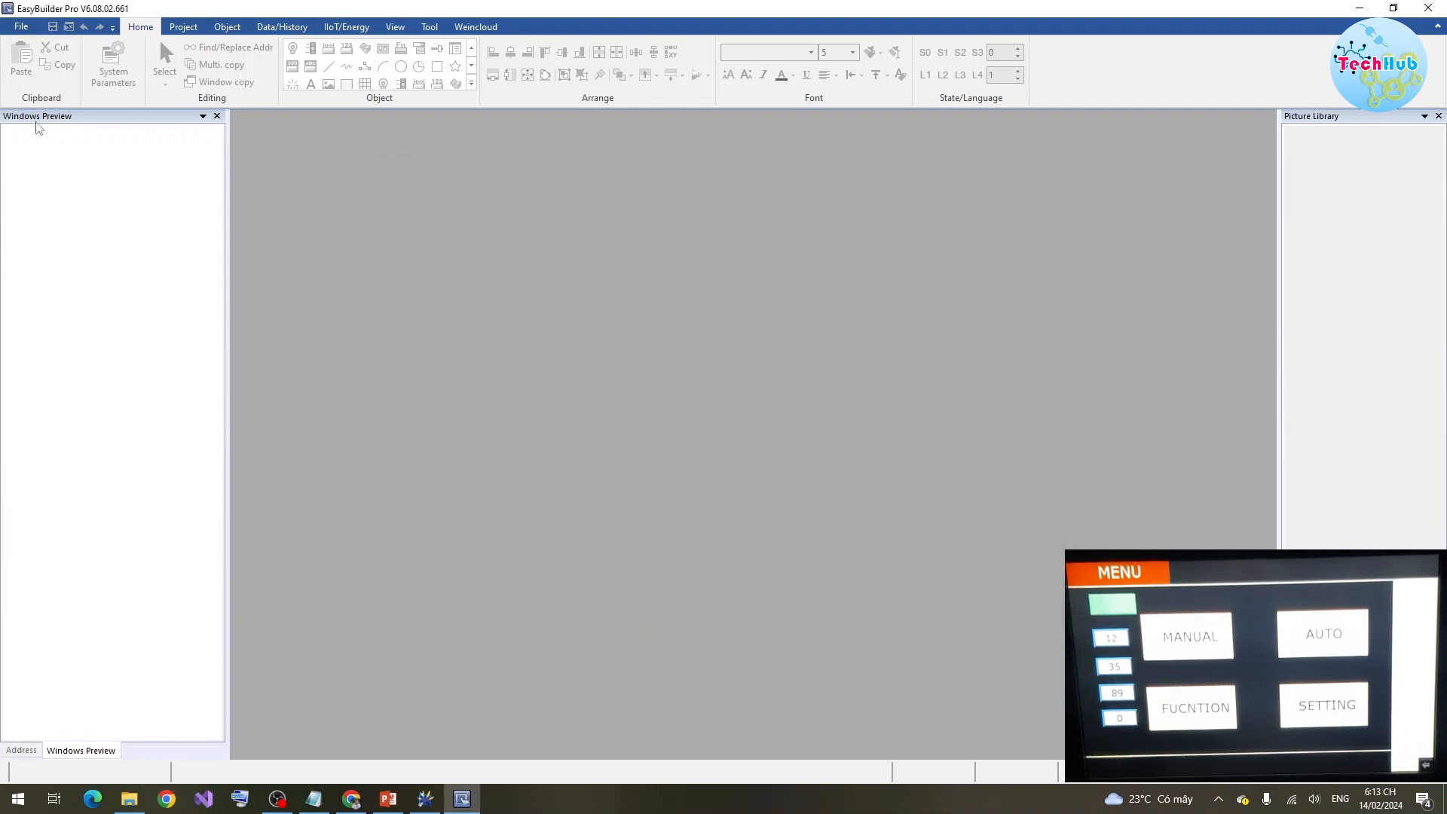
Start an HMI-to-PC upload and browse for its project location in the WeinView folder 240214_Standard_HMI_ProgramBackup.
{"action": "left_click", "coordinate": [20, 29]}
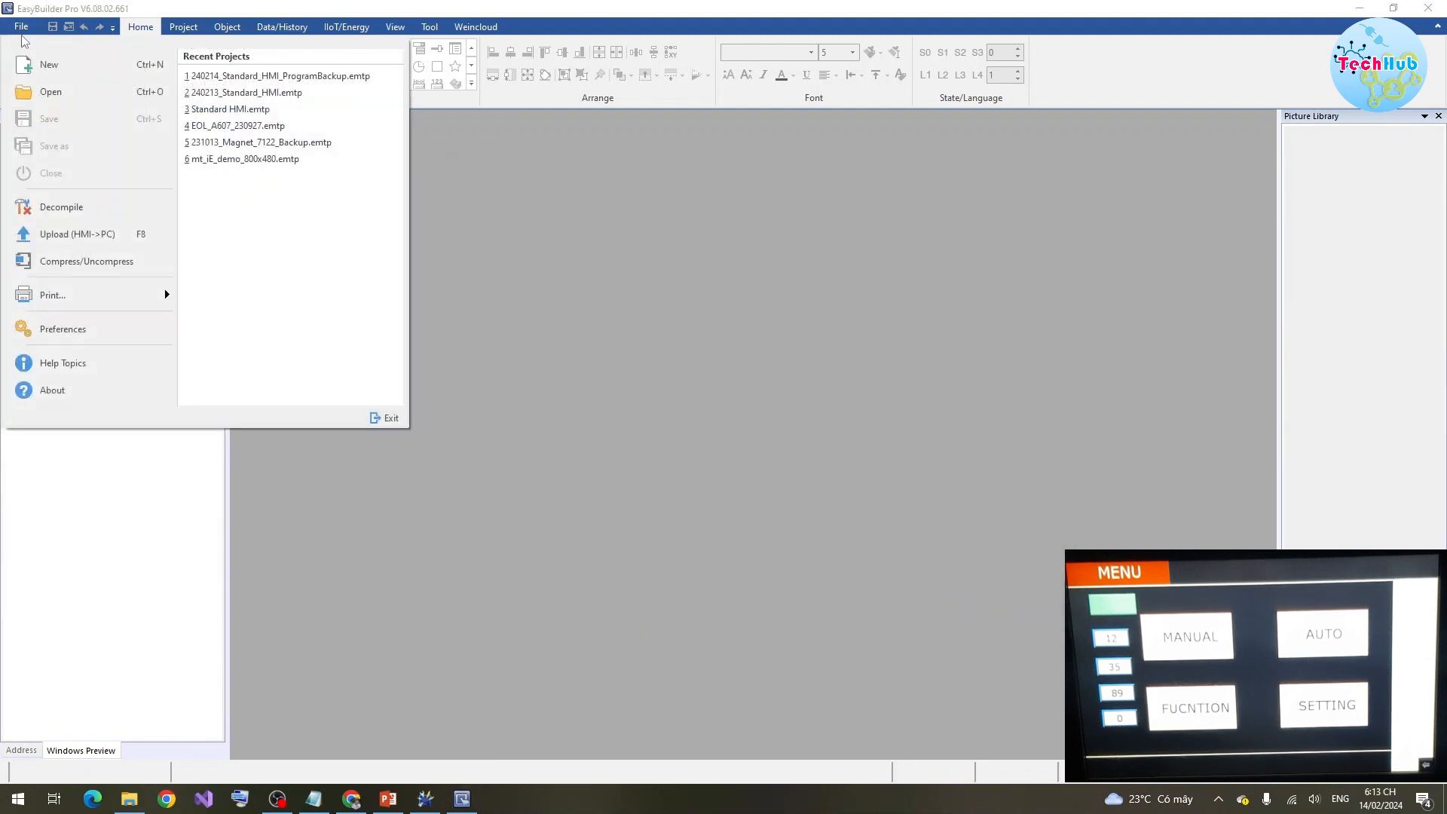
{"action": "left_click", "coordinate": [68, 234]}
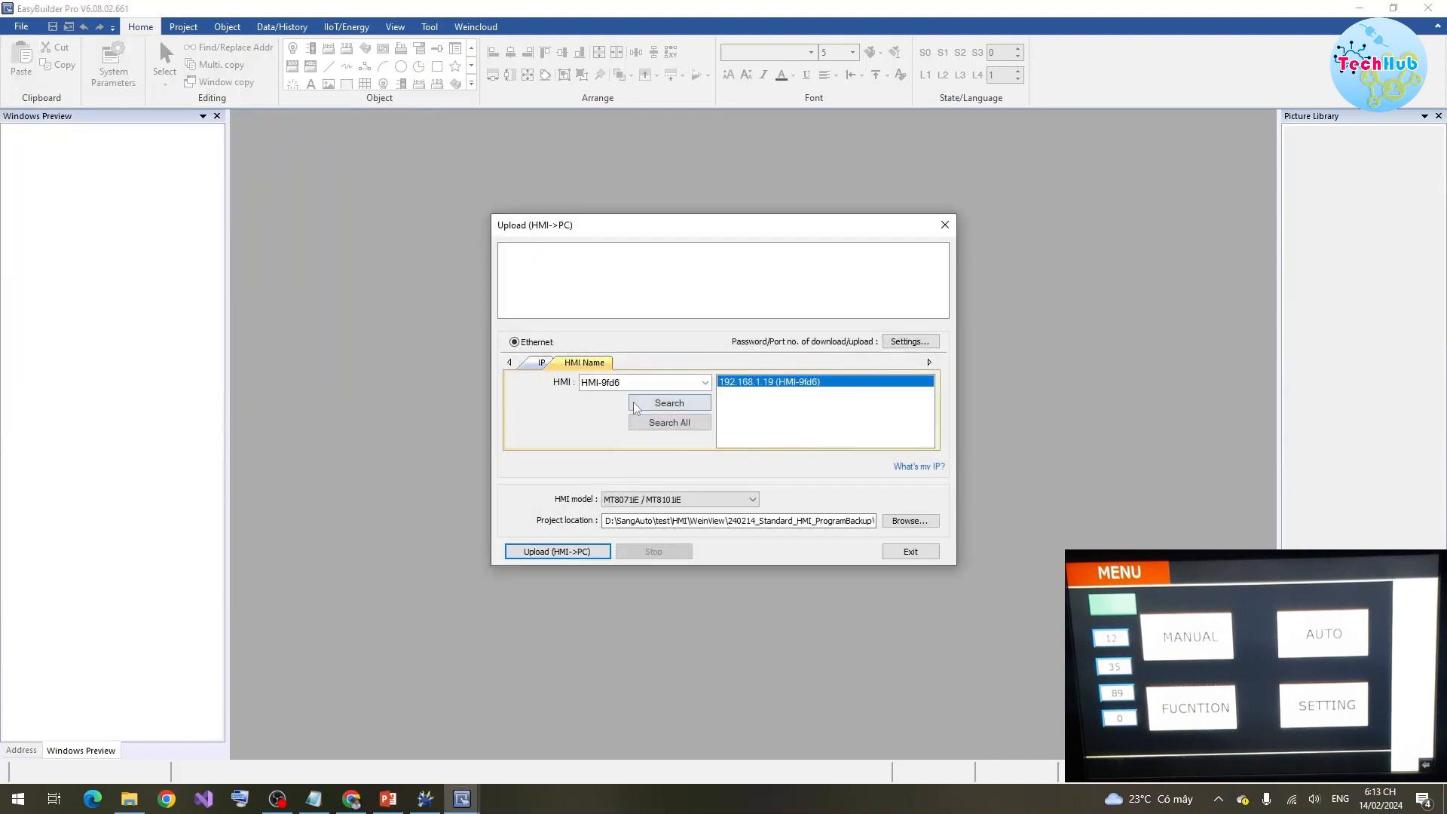
{"action": "left_click_drag", "start_coordinate": [796, 192], "coordinate": [808, 183]}
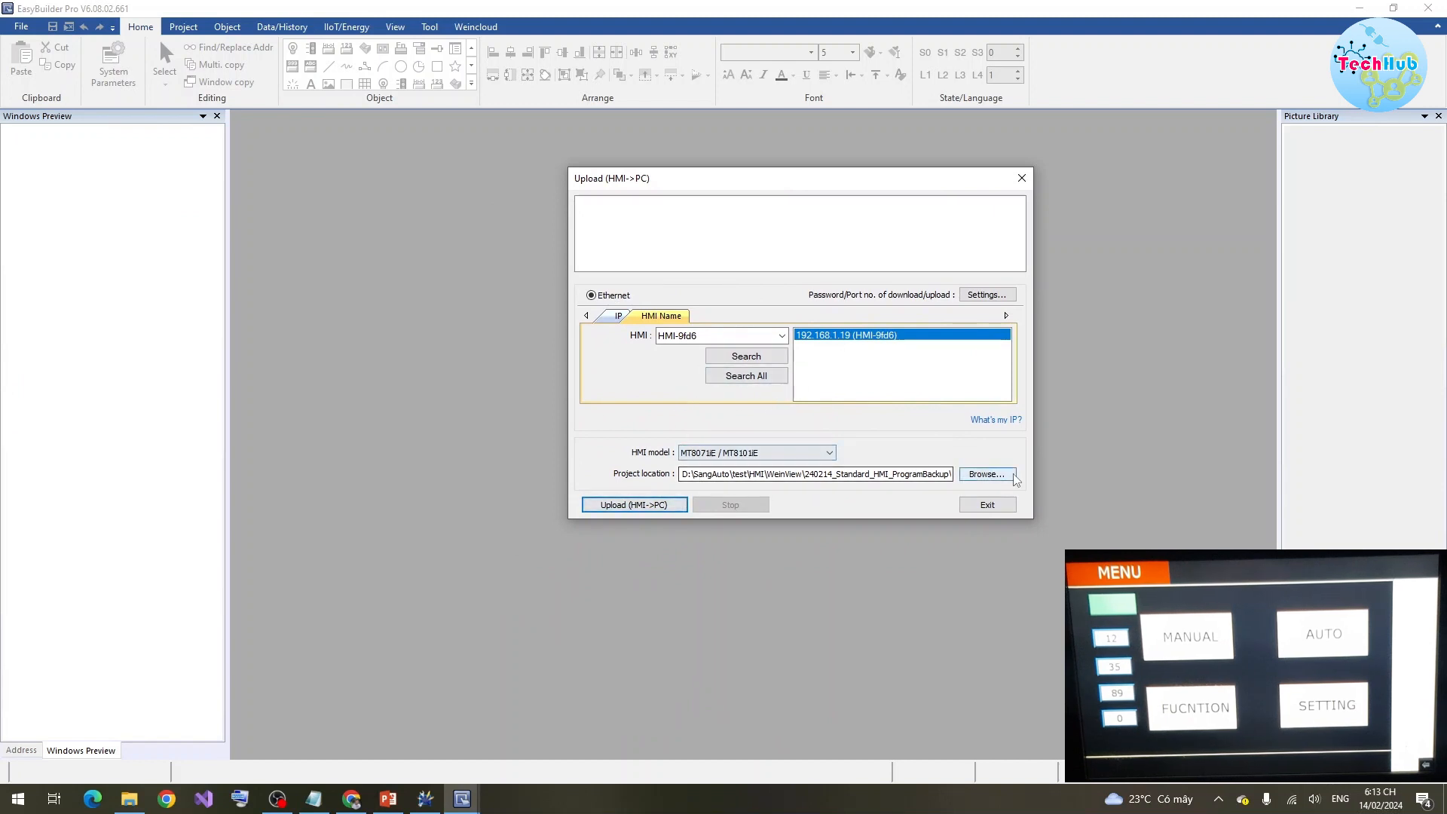
{"action": "left_click", "coordinate": [966, 477]}
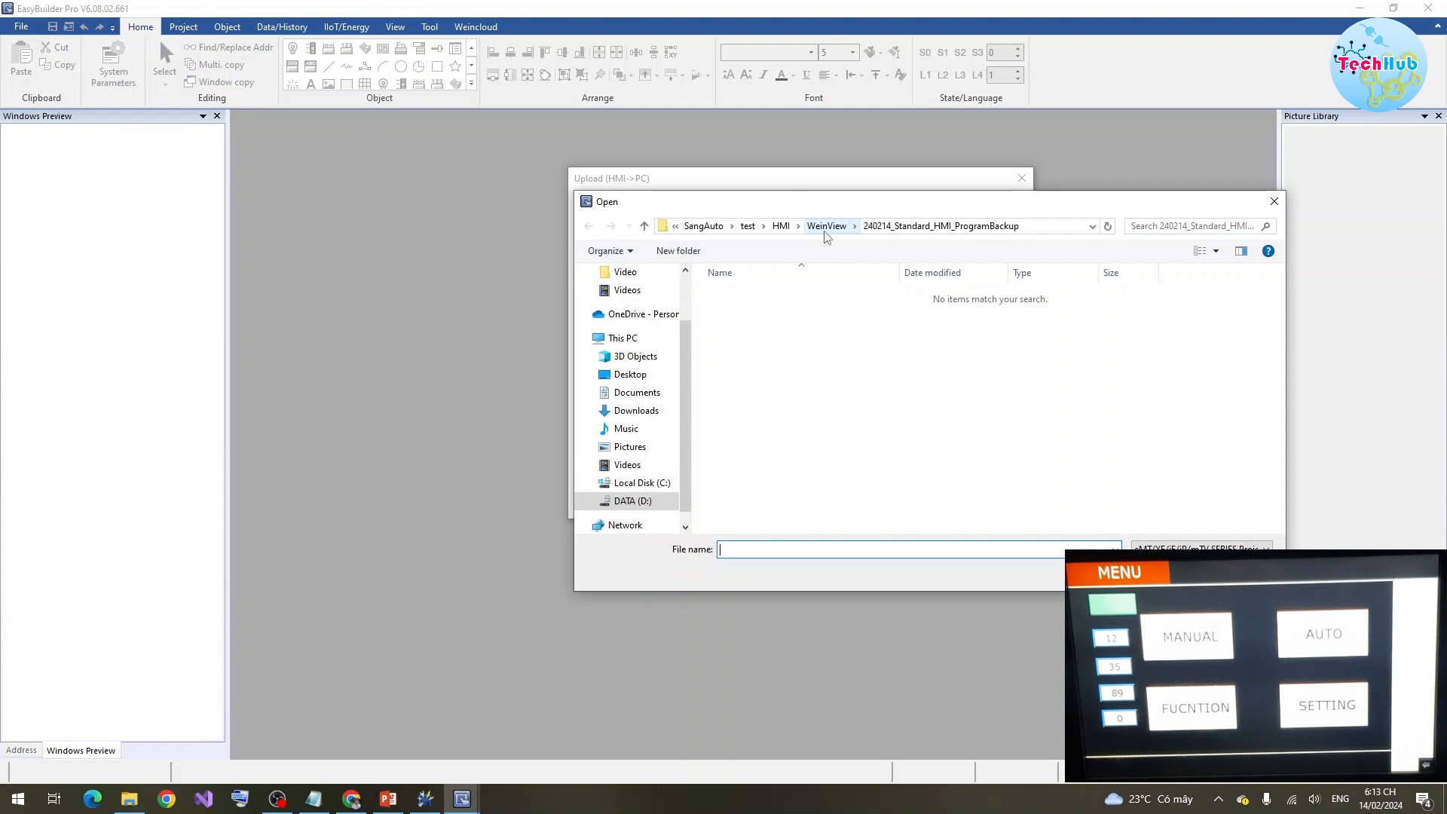
{"action": "left_click_drag", "start_coordinate": [856, 217], "coordinate": [800, 206]}
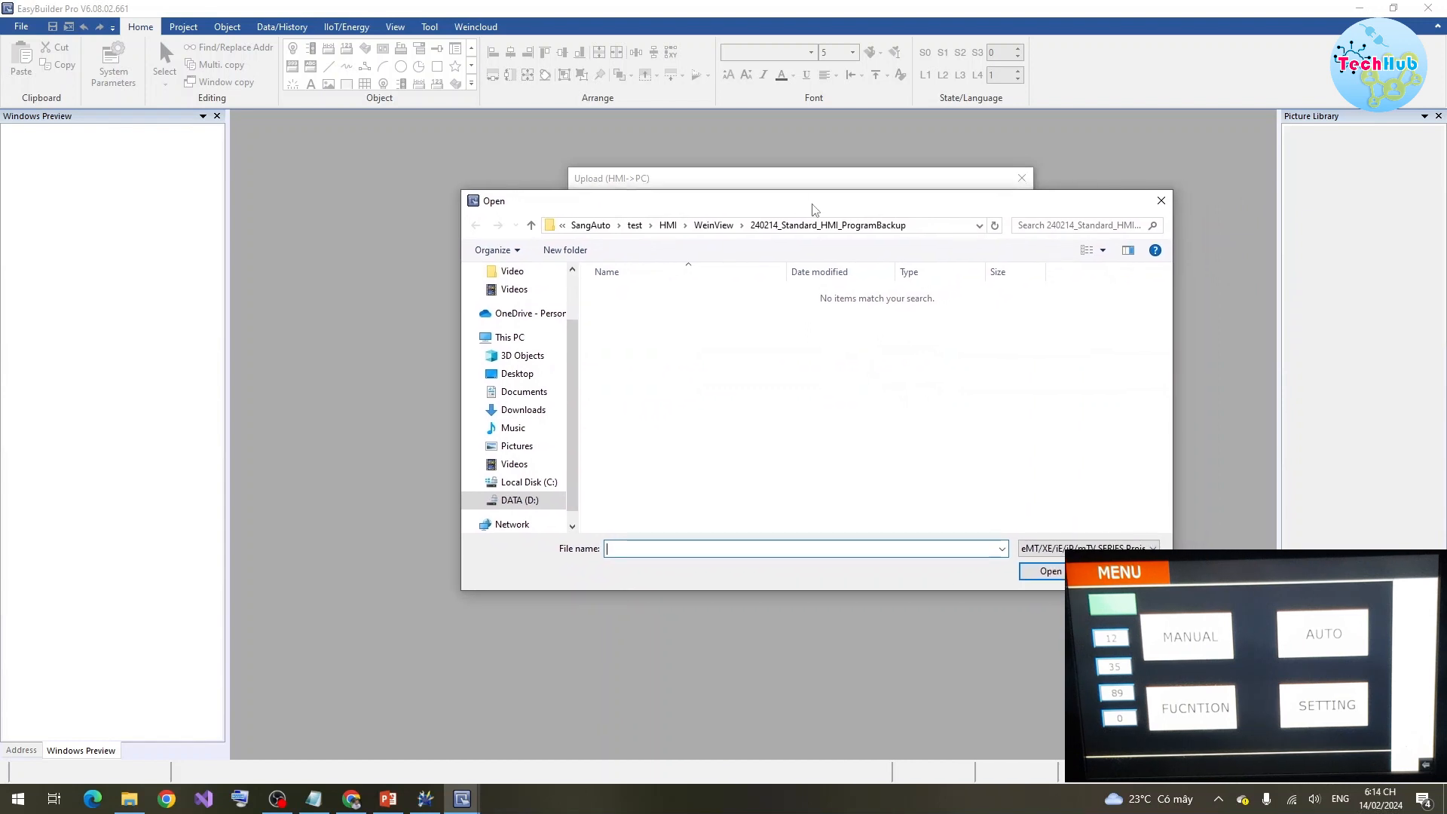
{"action": "left_click", "coordinate": [715, 226]}
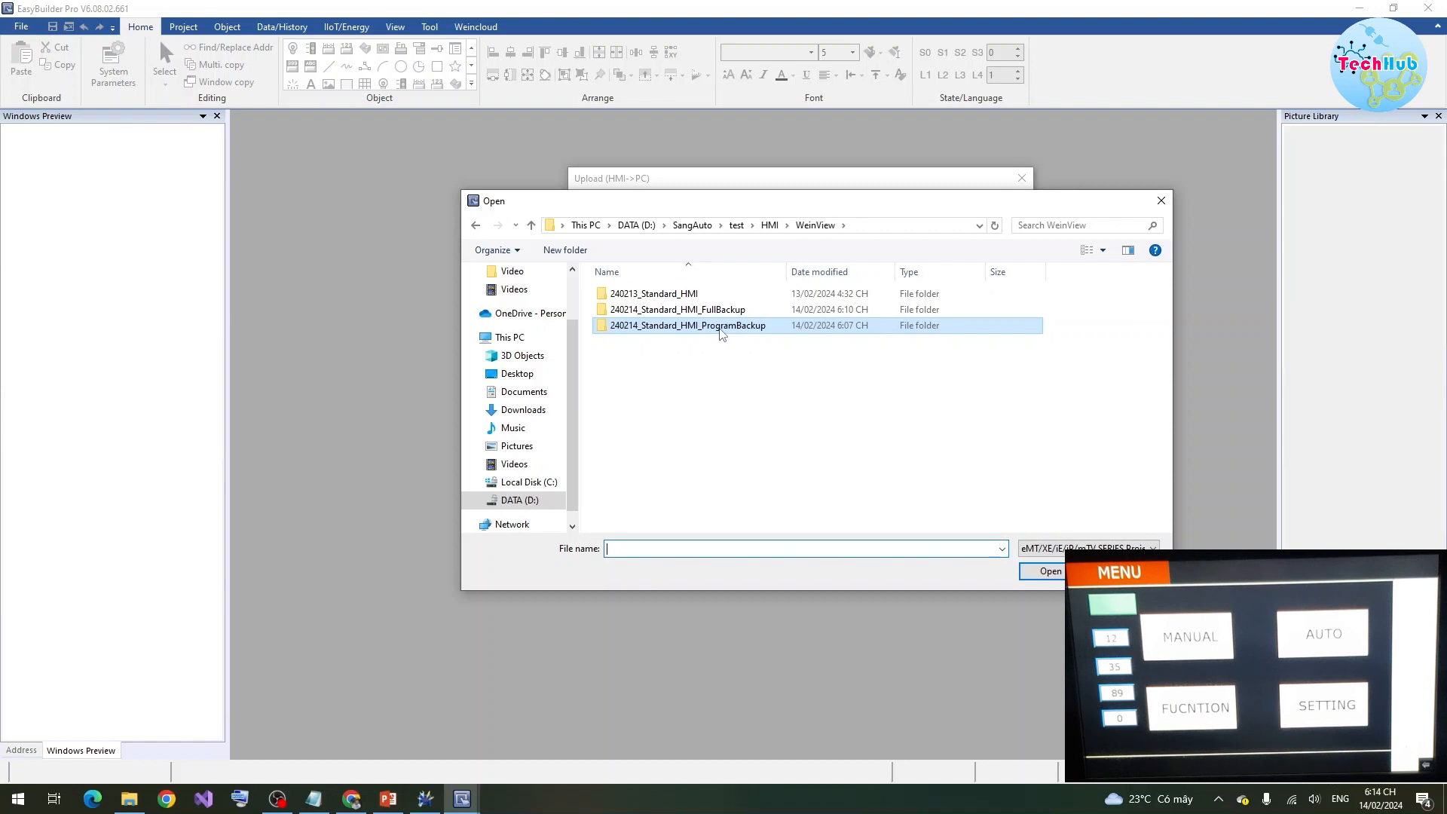
{"action": "double_click", "coordinate": [722, 329]}
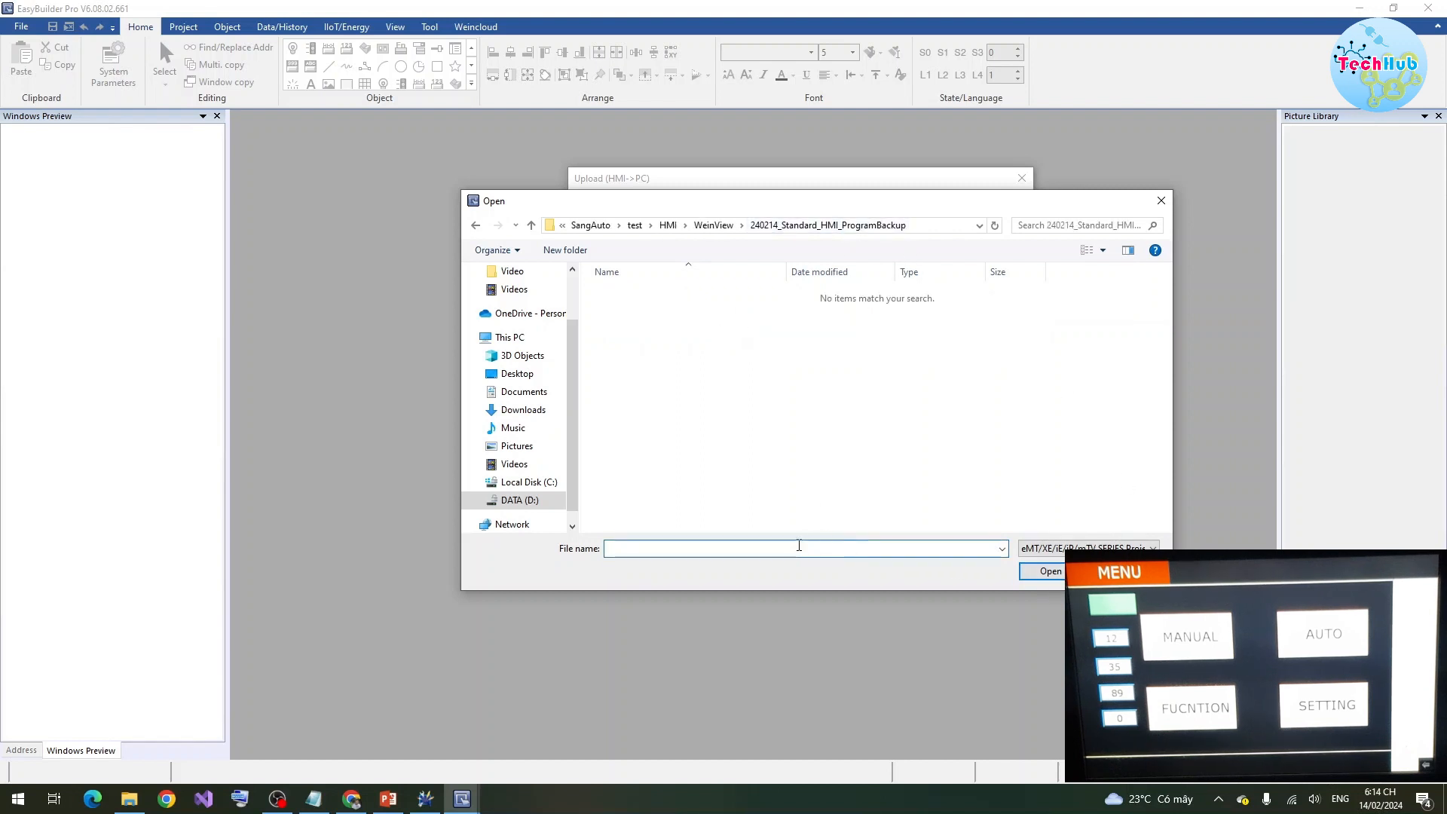
{"action": "left_click", "coordinate": [800, 545]}
{"action": "type", "text": "D:\\SangAuto\\test\\HMI\\WeinView\\240214_Standard_HMI_FullBackup"}
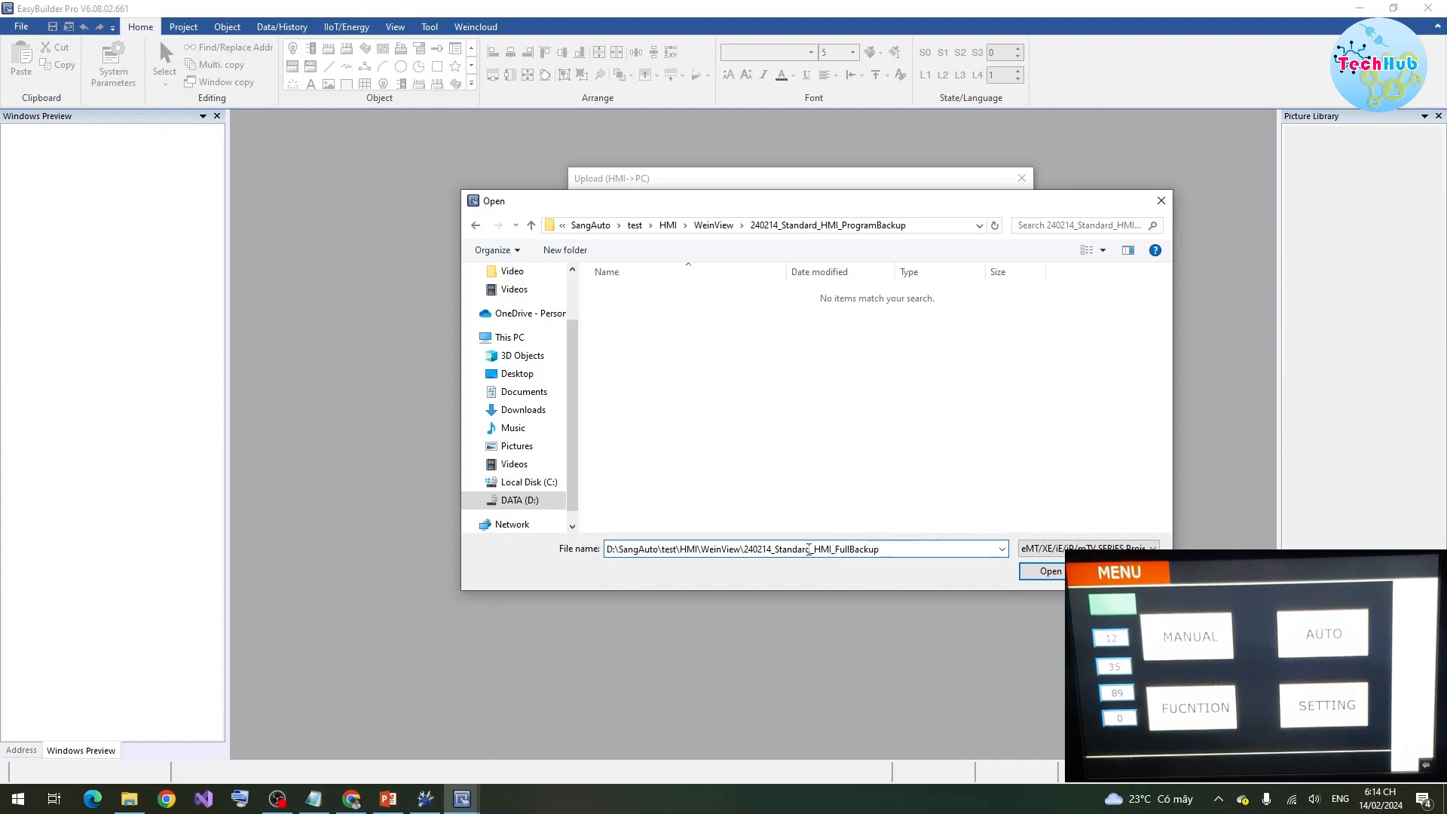
{"action": "left_click_drag", "start_coordinate": [748, 551], "coordinate": [588, 536]}
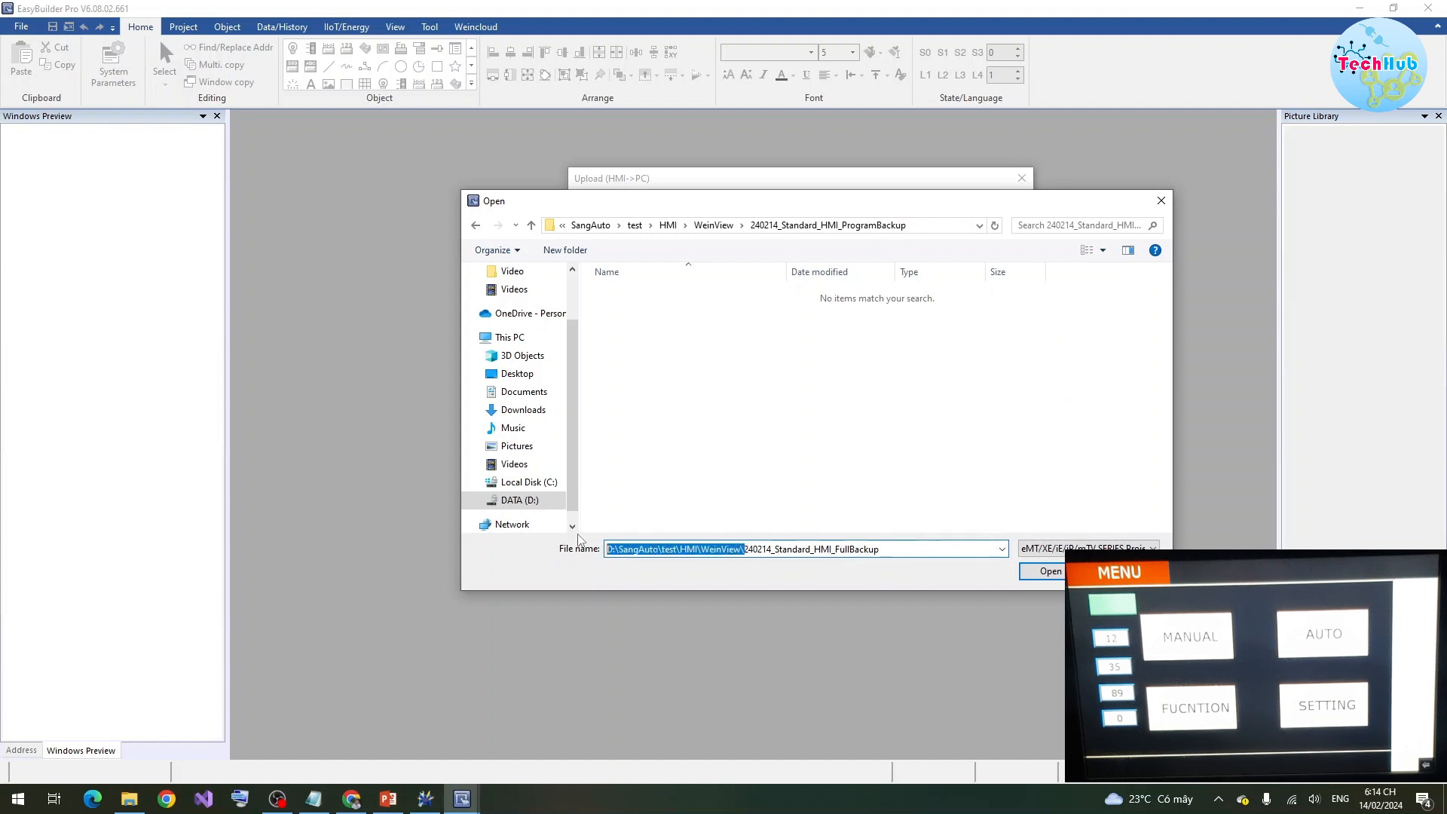
{"action": "key", "text": "BackSpace"}
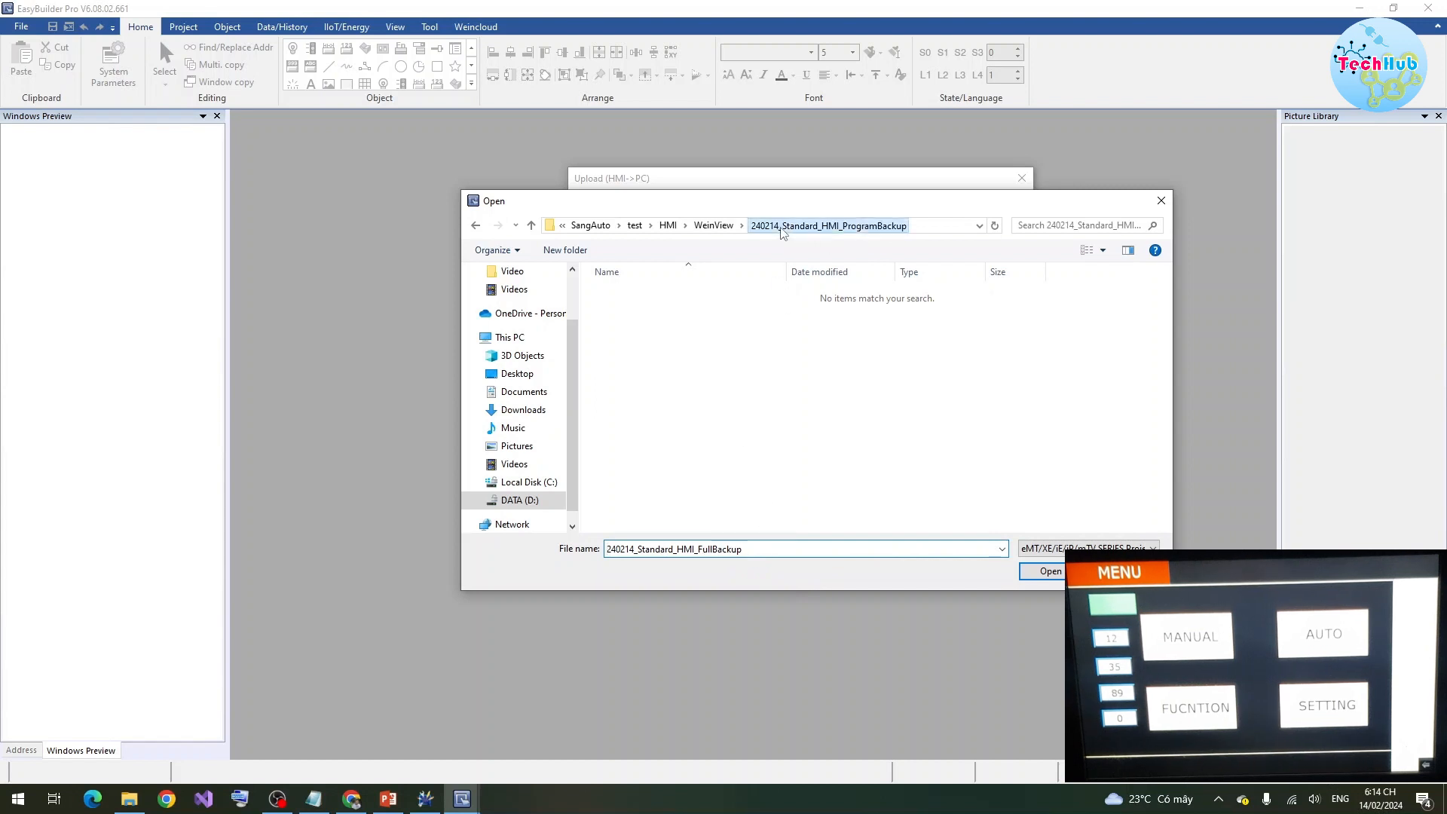
Copy the folder name 240214_Standard_HMI_ProgramBackup as the project file name and upload the program from HMI-9fd6 to the PC.
{"action": "left_click", "coordinate": [715, 226]}
{"action": "left_click", "coordinate": [705, 327]}
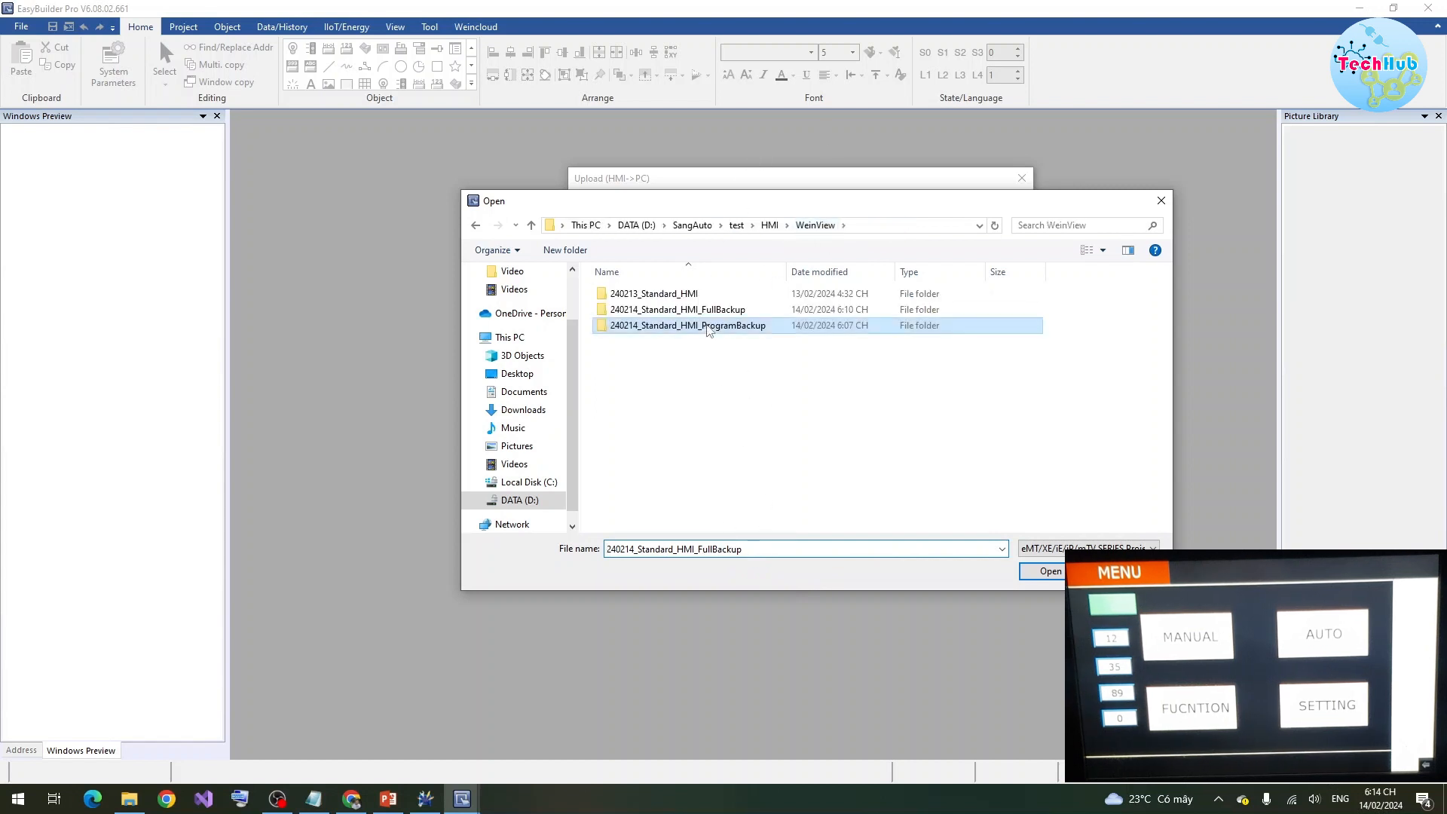
{"action": "left_click", "coordinate": [769, 332]}
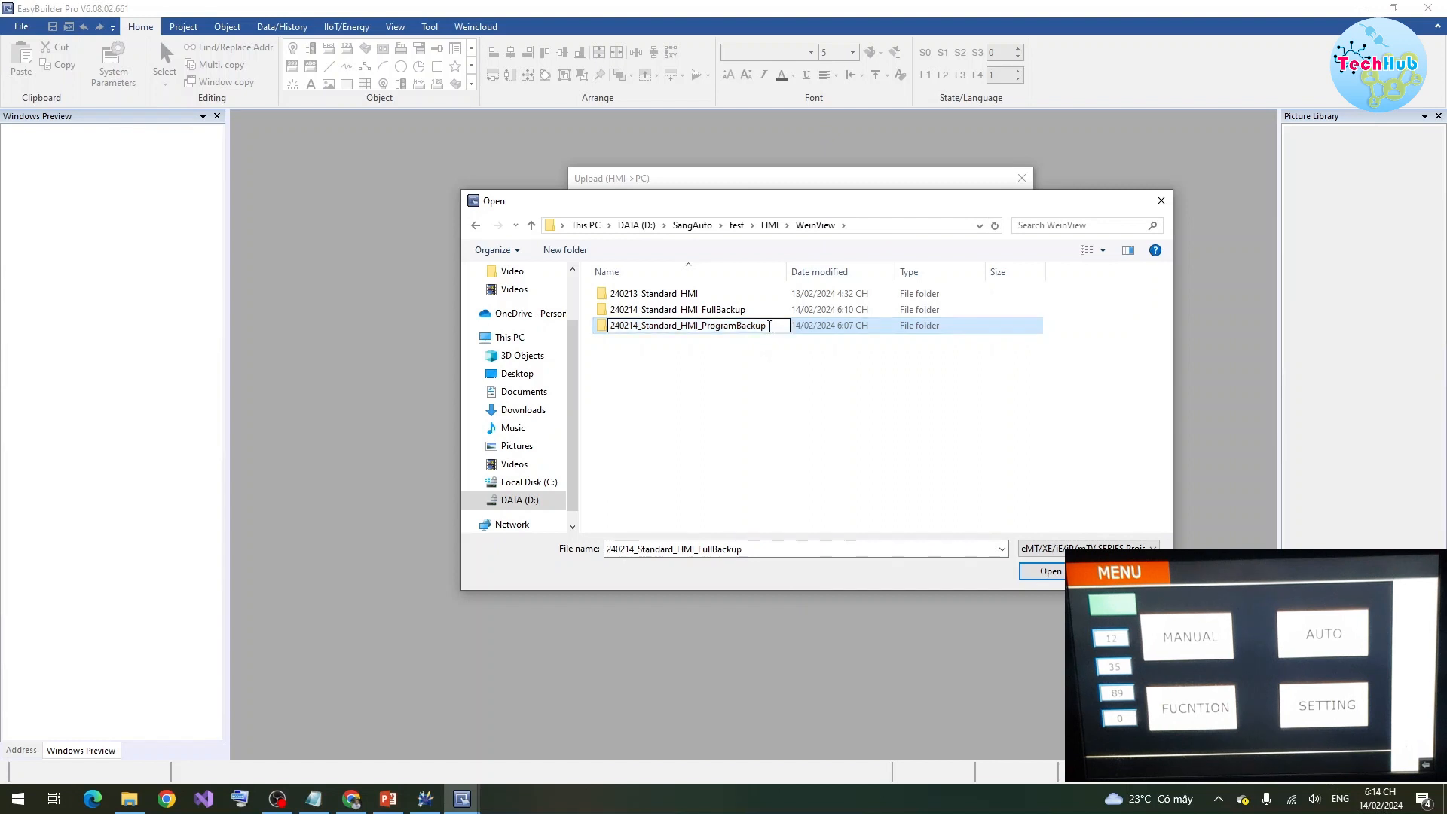
{"action": "right_click", "coordinate": [771, 329]}
{"action": "left_click", "coordinate": [825, 376]}
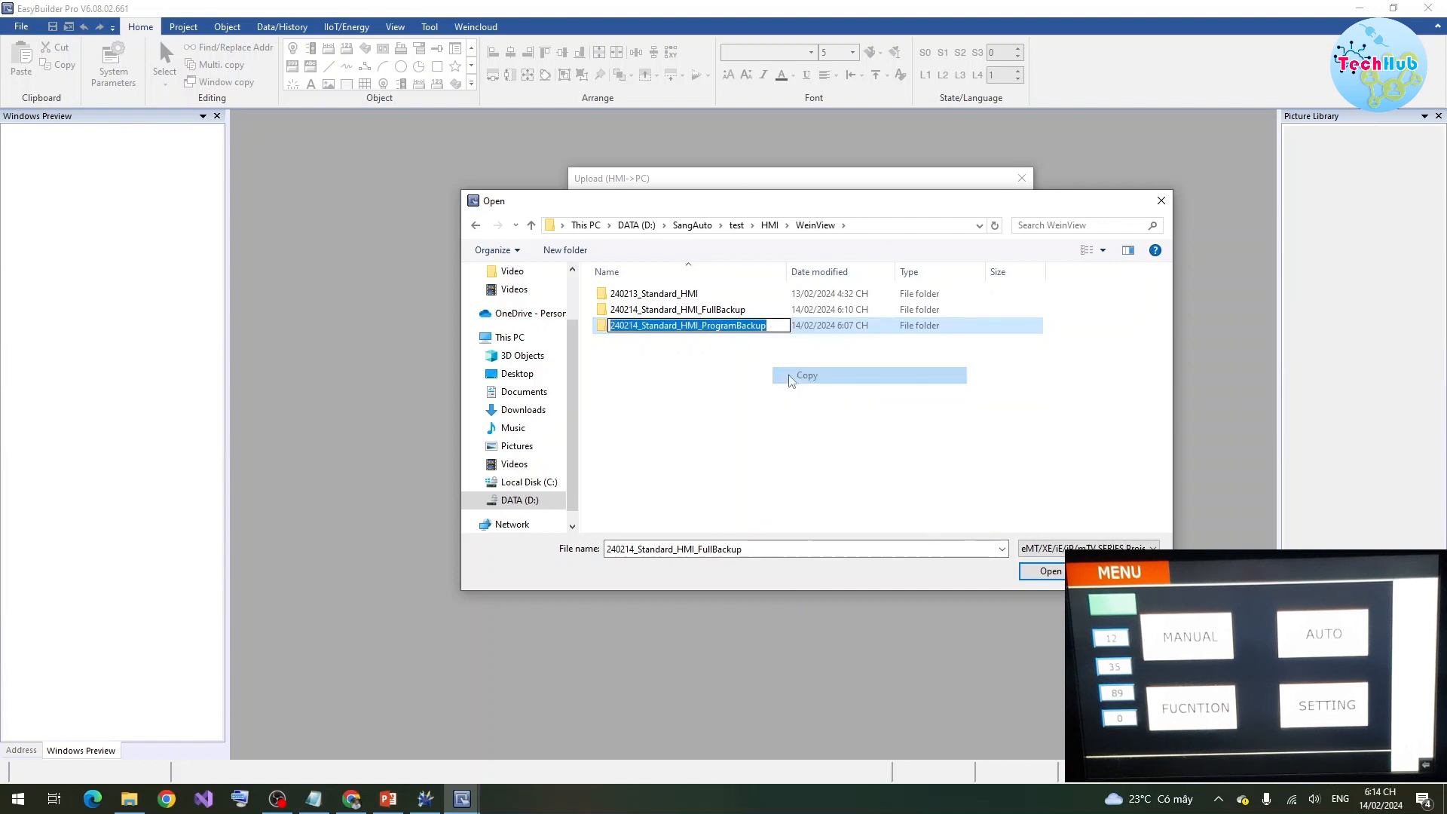
{"action": "left_click", "coordinate": [739, 421]}
{"action": "double_click", "coordinate": [733, 327]}
{"action": "left_click", "coordinate": [747, 549]}
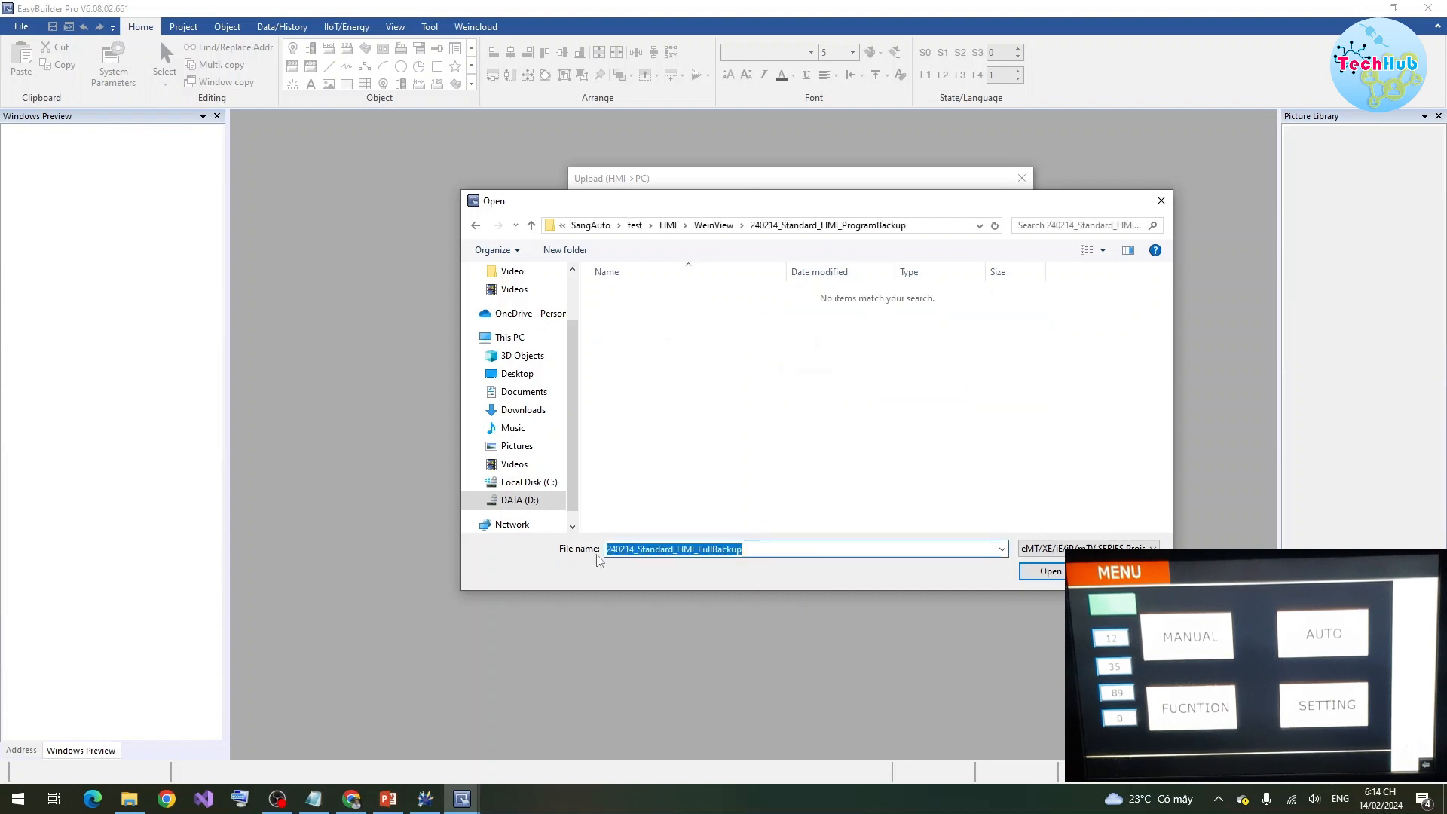
{"action": "key", "text": "ctrl+v"}
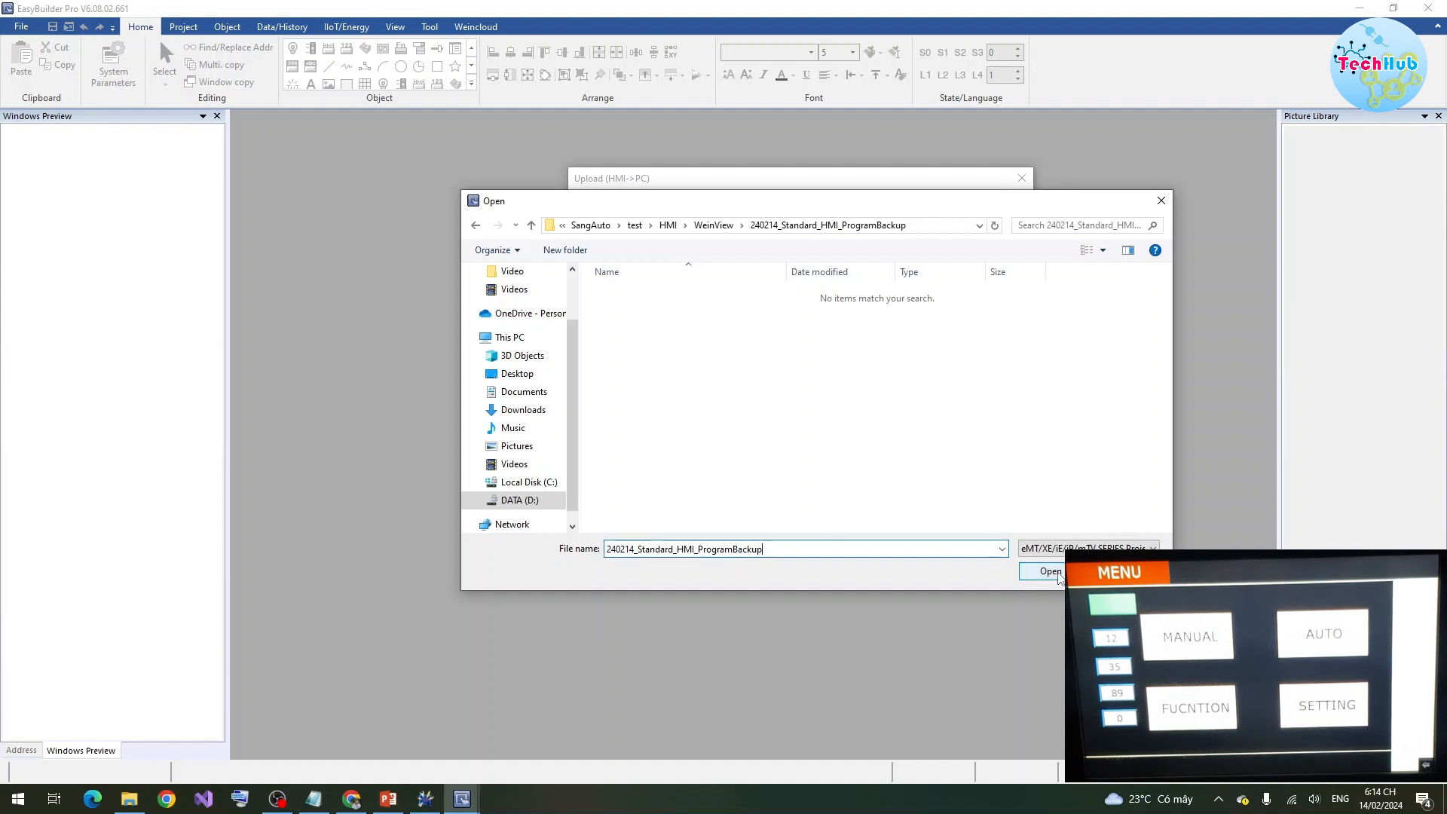
{"action": "left_click", "coordinate": [1051, 571]}
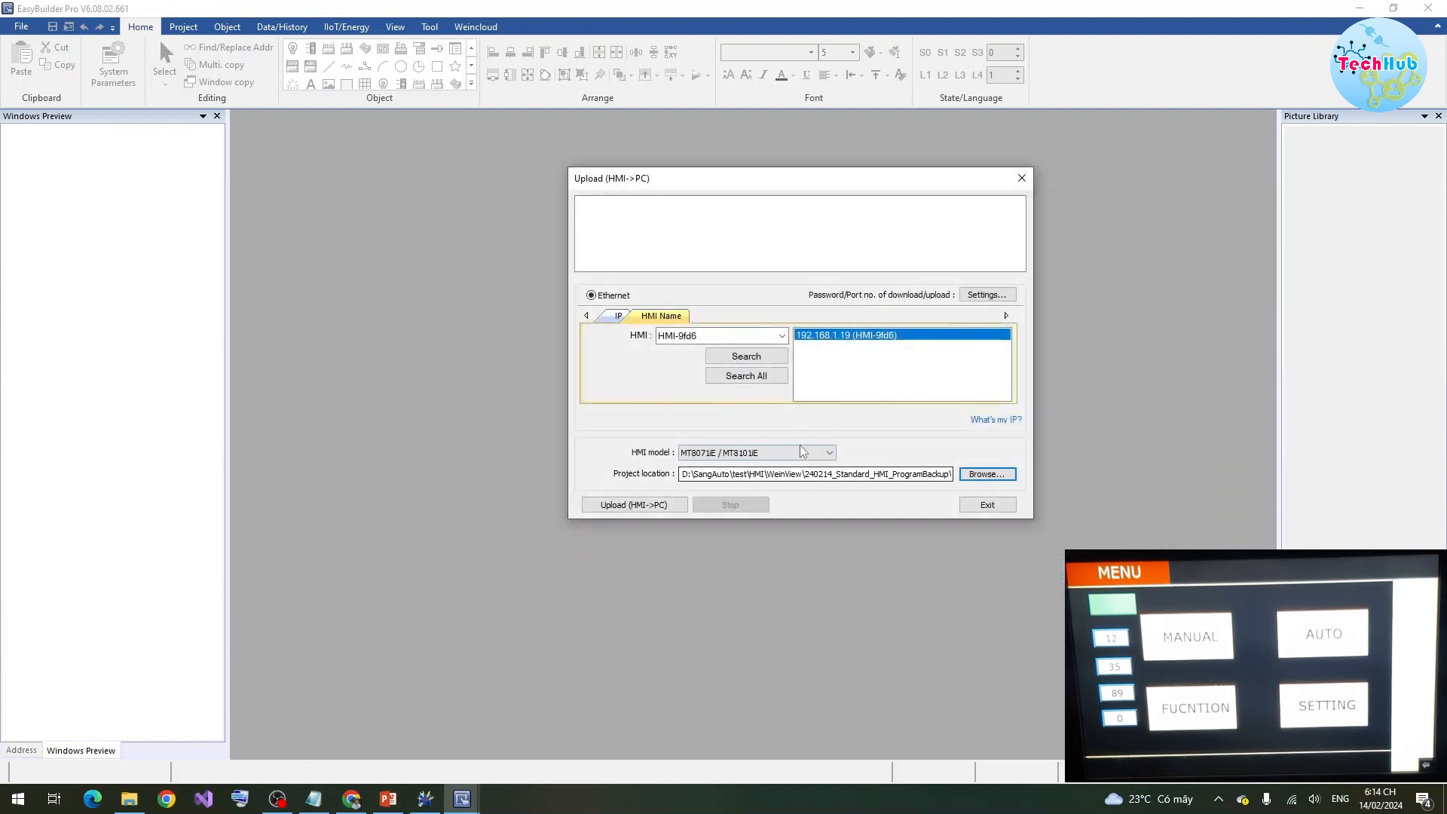
{"action": "left_click", "coordinate": [645, 510]}
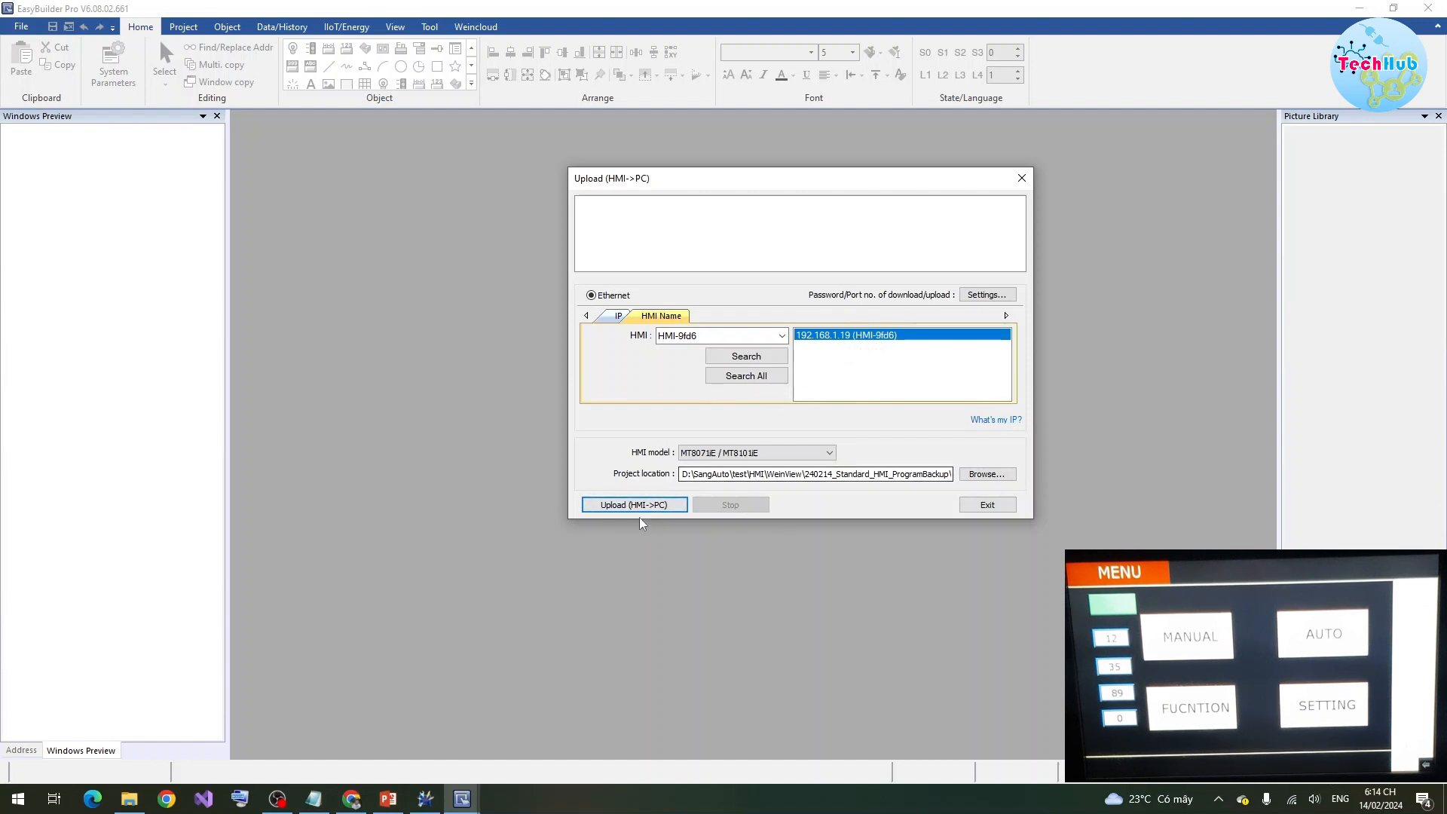
{"action": "left_click", "coordinate": [670, 507]}
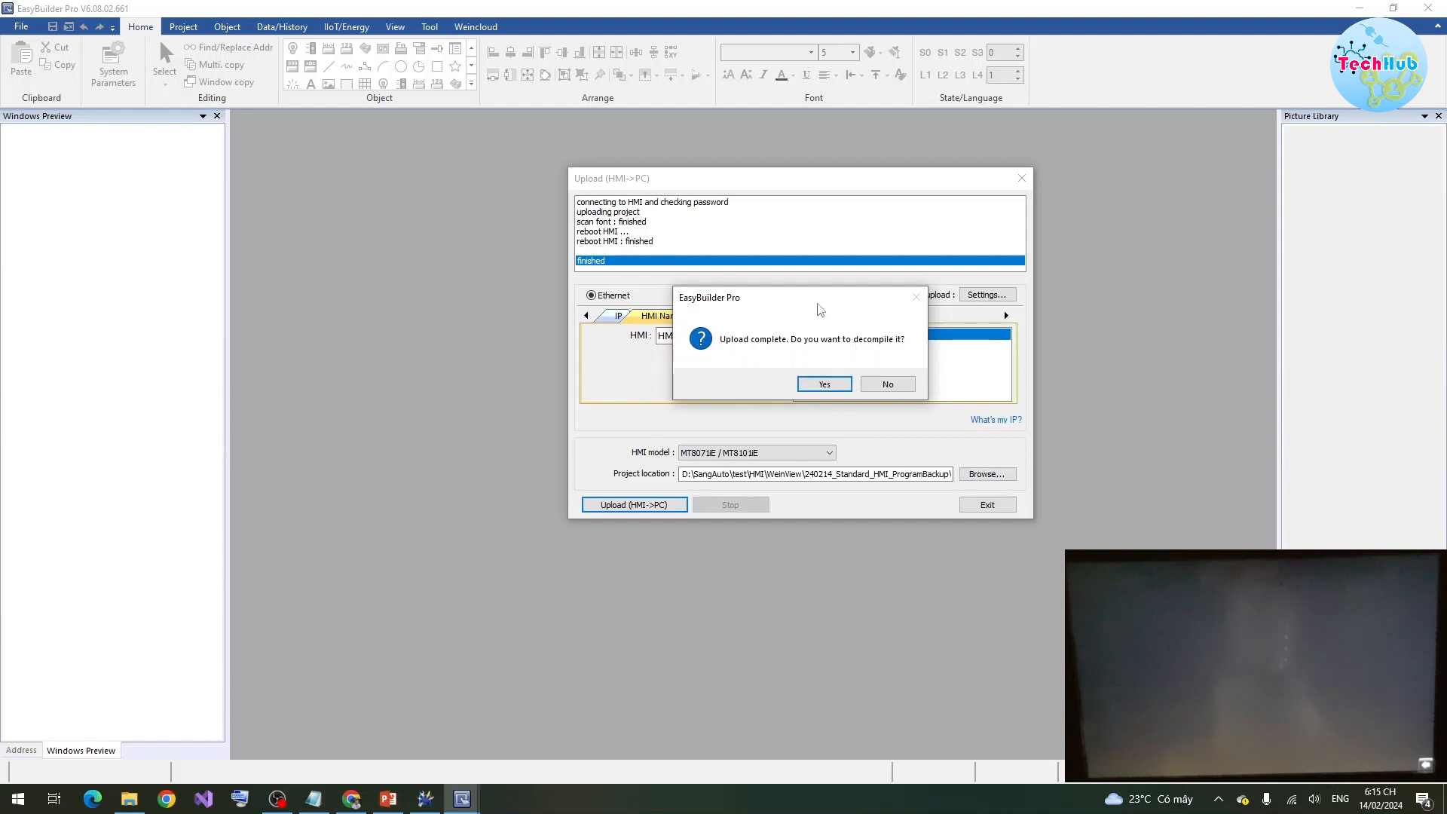
Accept decompiling the uploaded program, decompile it to the ProgramBackup project file and open the project.
{"action": "left_click_drag", "start_coordinate": [819, 304], "coordinate": [773, 300]}
{"action": "left_click", "coordinate": [779, 380]}
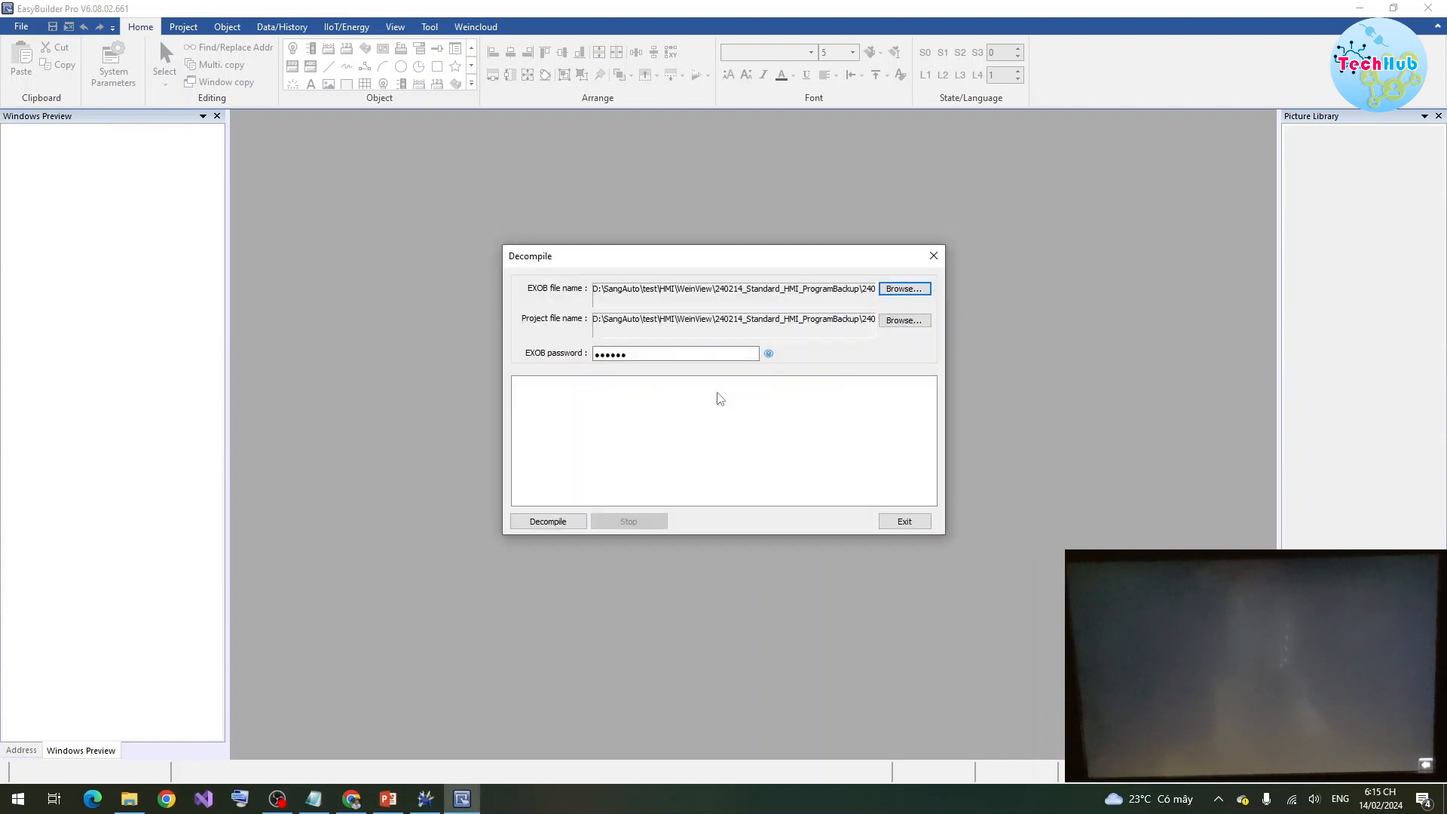
{"action": "left_click", "coordinate": [550, 525]}
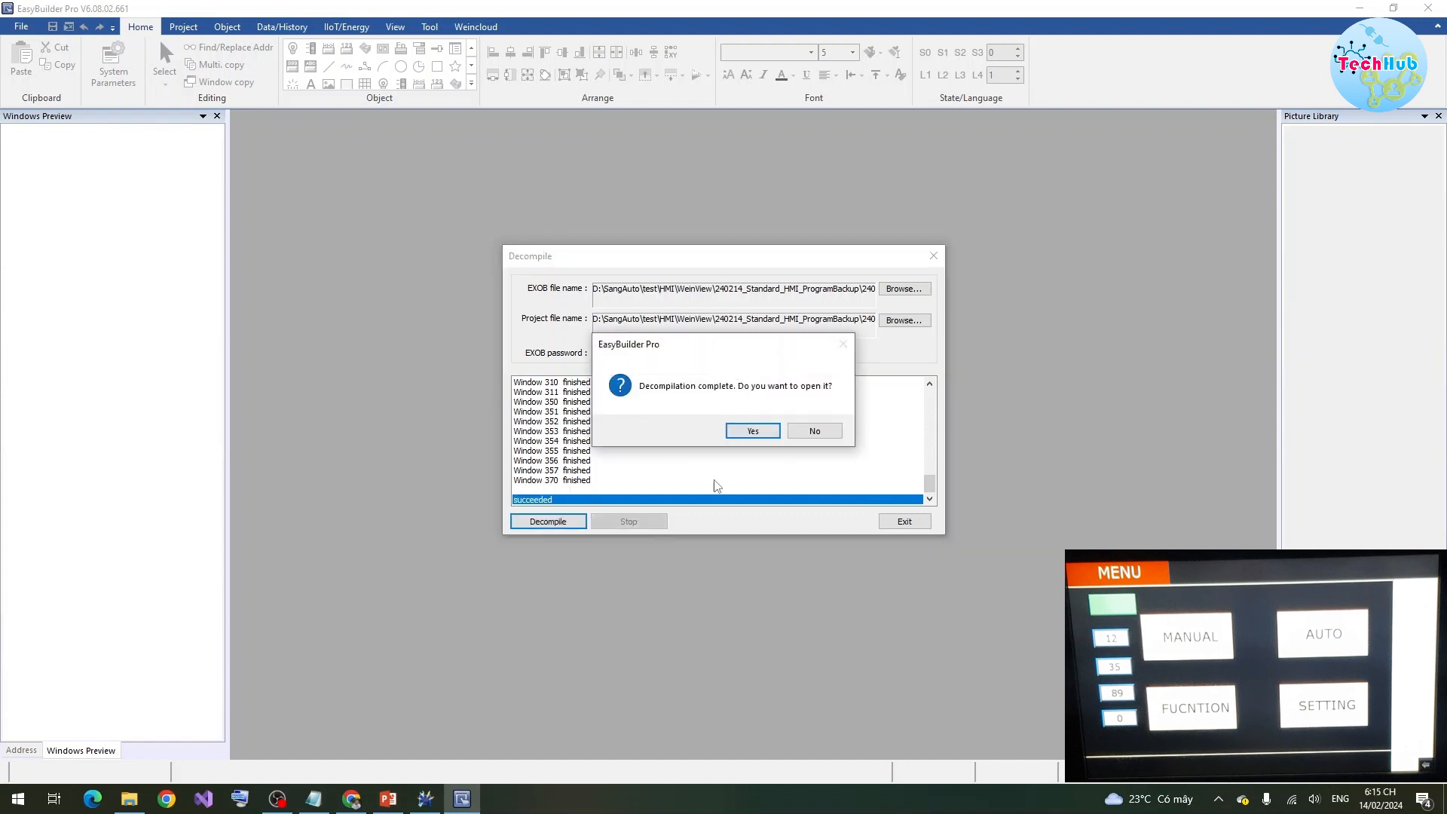
{"action": "left_click", "coordinate": [753, 432]}
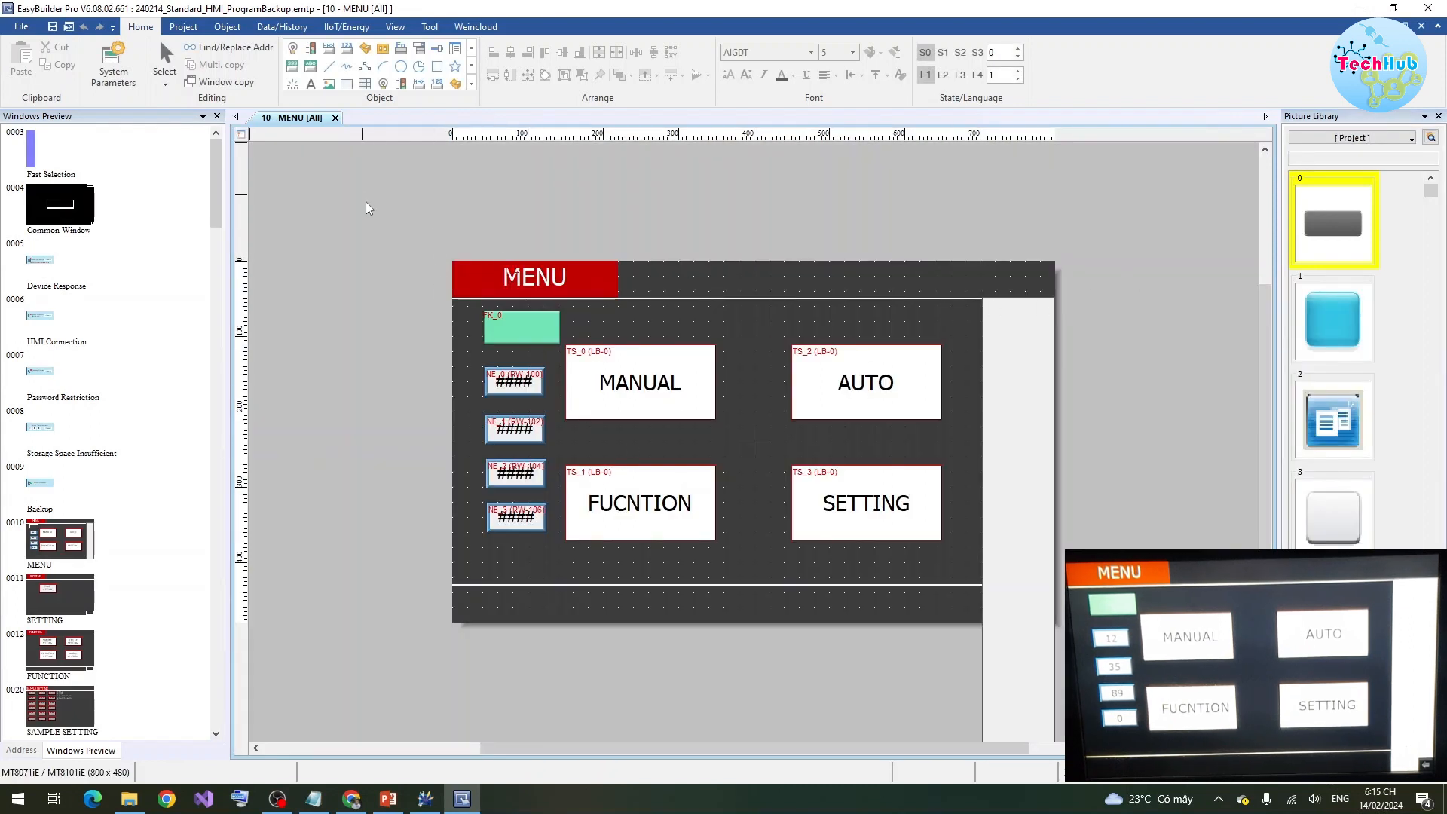
Delete the second and fourth numeric entry fields on the MENU window.
{"action": "left_click_drag", "start_coordinate": [349, 191], "coordinate": [394, 216]}
{"action": "left_click", "coordinate": [531, 430]}
{"action": "key", "text": "Delete"}
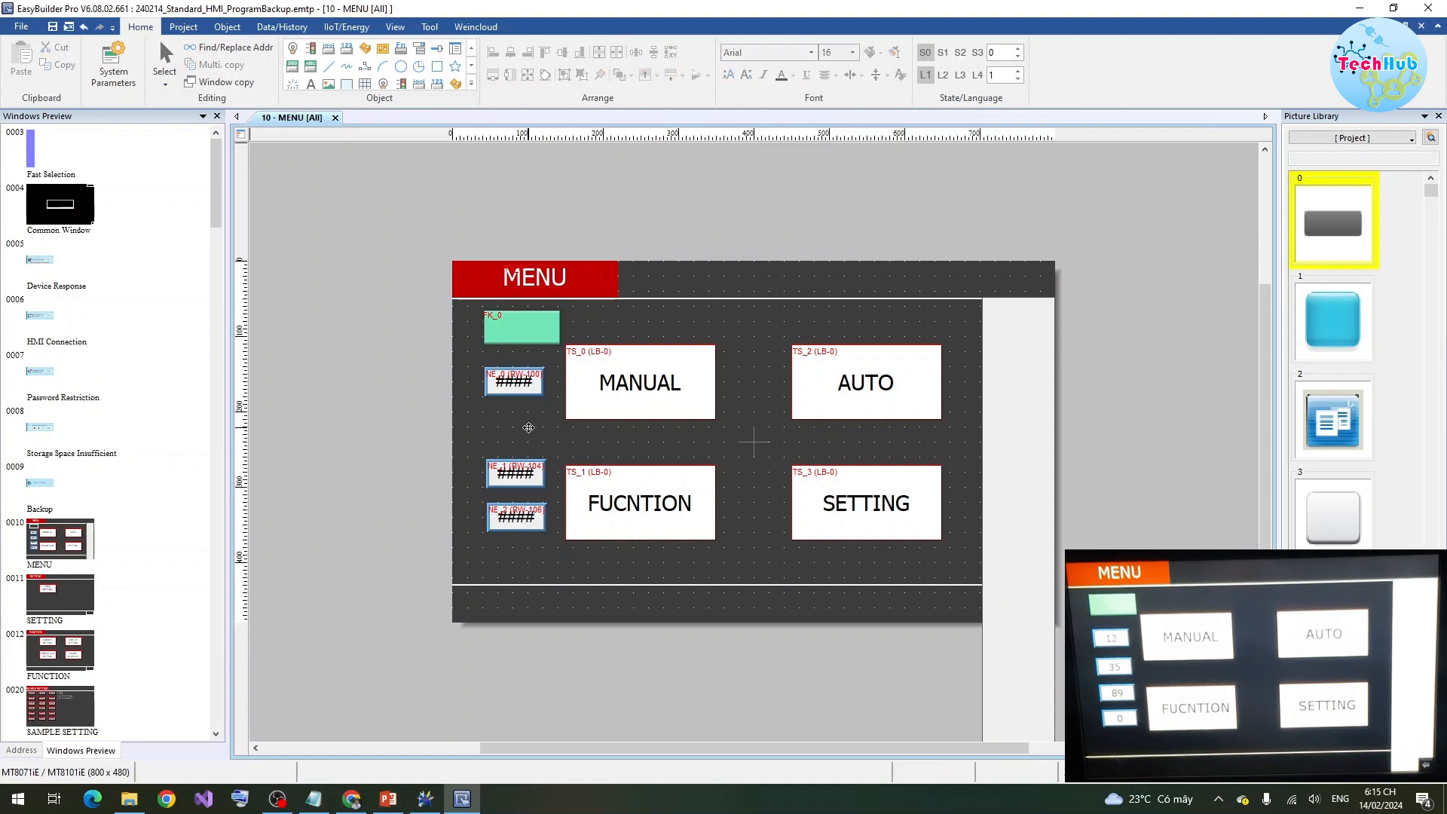
{"action": "left_click", "coordinate": [522, 514]}
{"action": "key", "text": "Delete"}
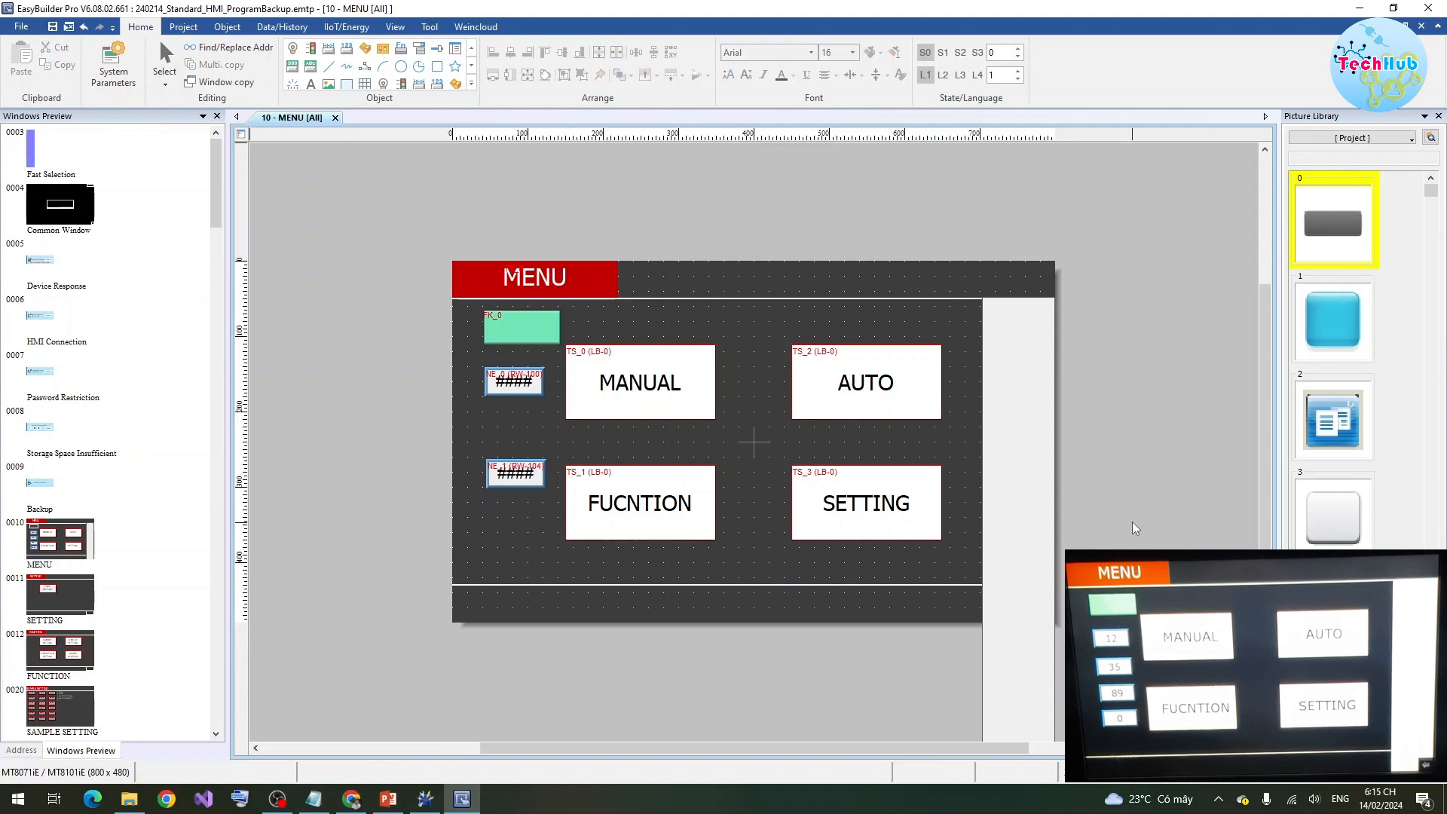
Download the edited project with the runtime to HMI-9fd6, excluding font files and leaving all reset options off.
{"action": "left_click", "coordinate": [183, 27]}
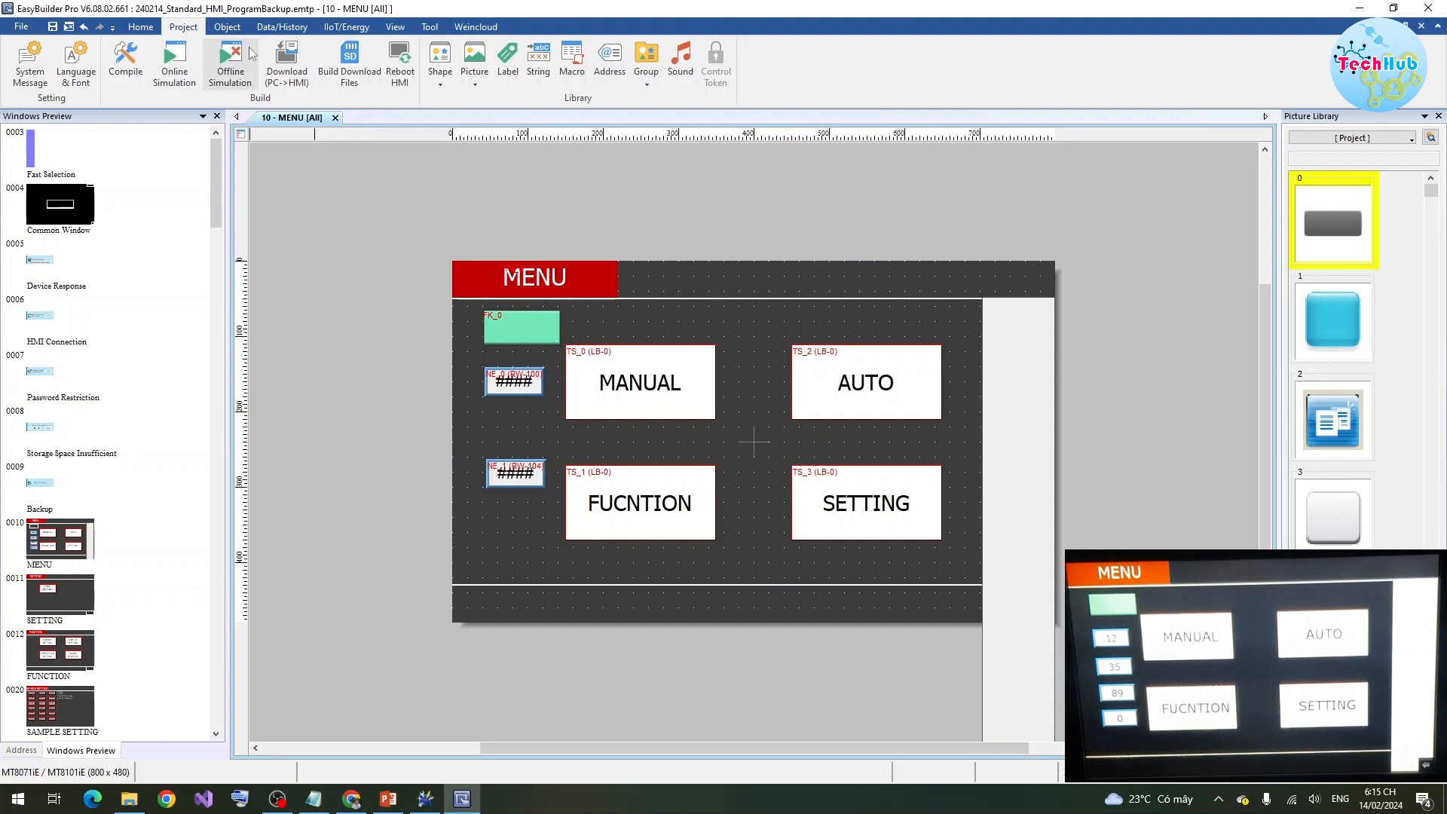
{"action": "left_click", "coordinate": [286, 83]}
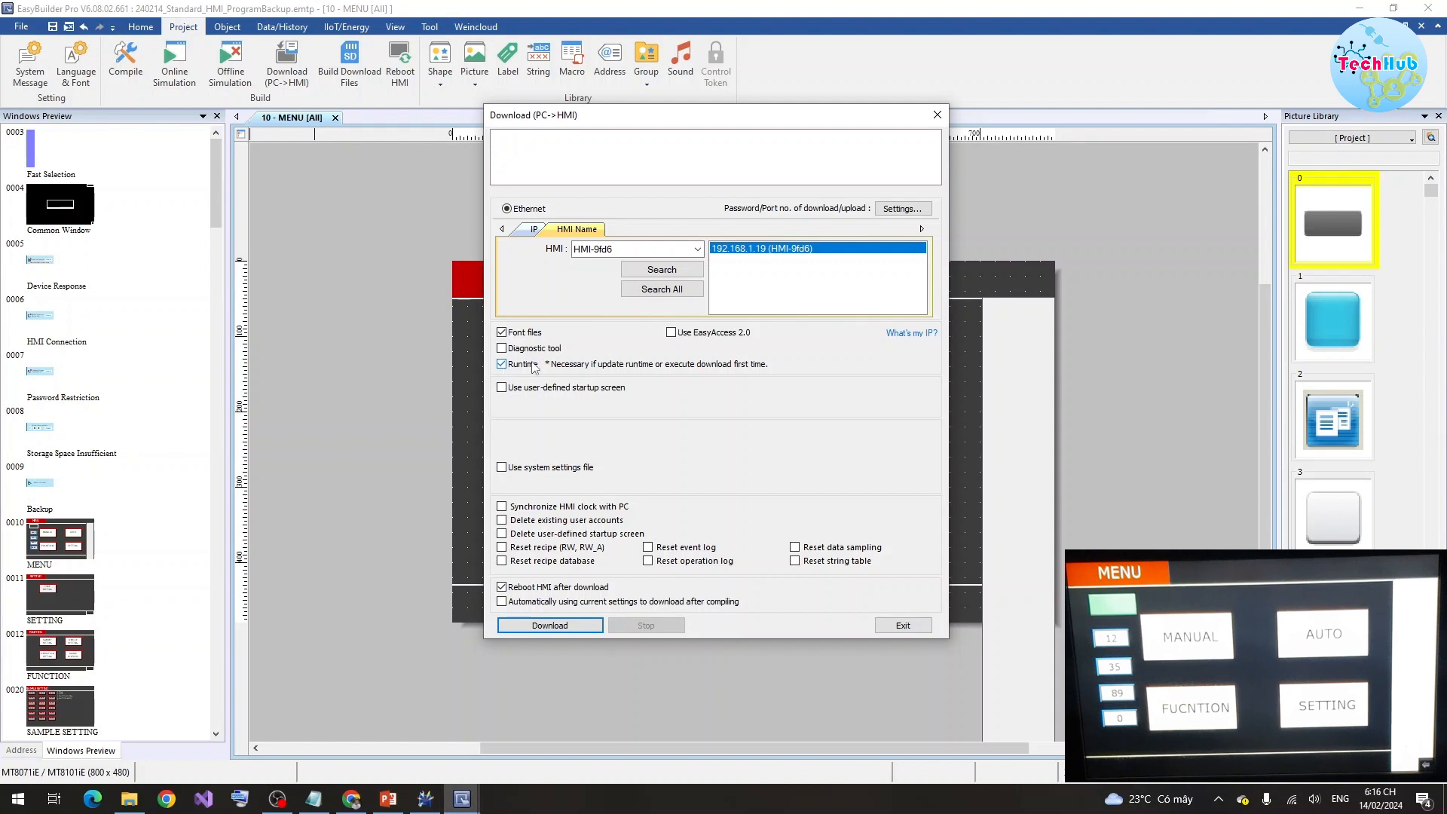
{"action": "left_click_drag", "start_coordinate": [653, 122], "coordinate": [807, 126]}
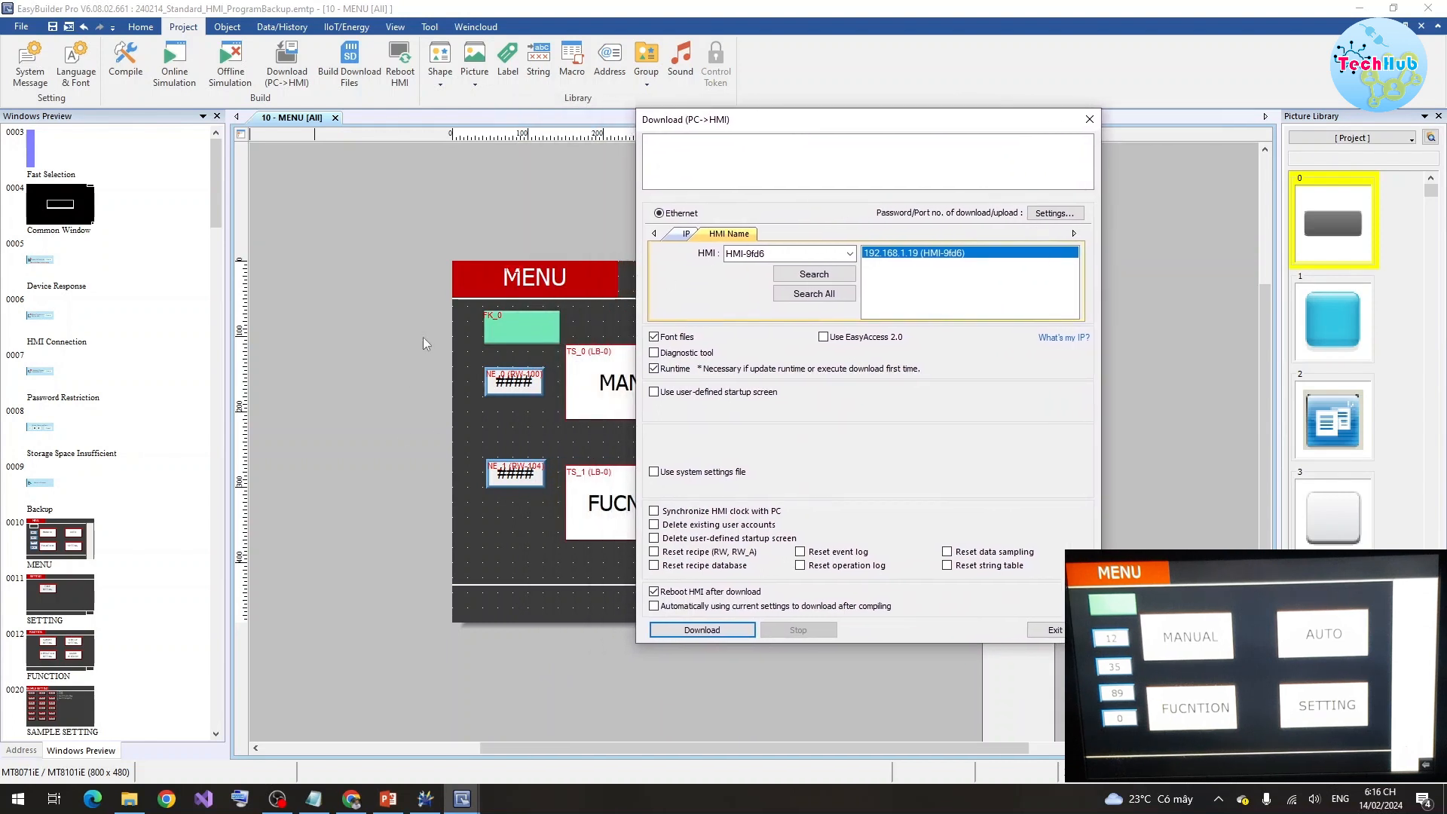
{"action": "left_click", "coordinate": [655, 339]}
{"action": "left_click", "coordinate": [654, 566]}
{"action": "left_click", "coordinate": [655, 552]}
{"action": "left_click", "coordinate": [655, 553]}
{"action": "left_click", "coordinate": [655, 553]}
{"action": "left_click", "coordinate": [700, 632]}
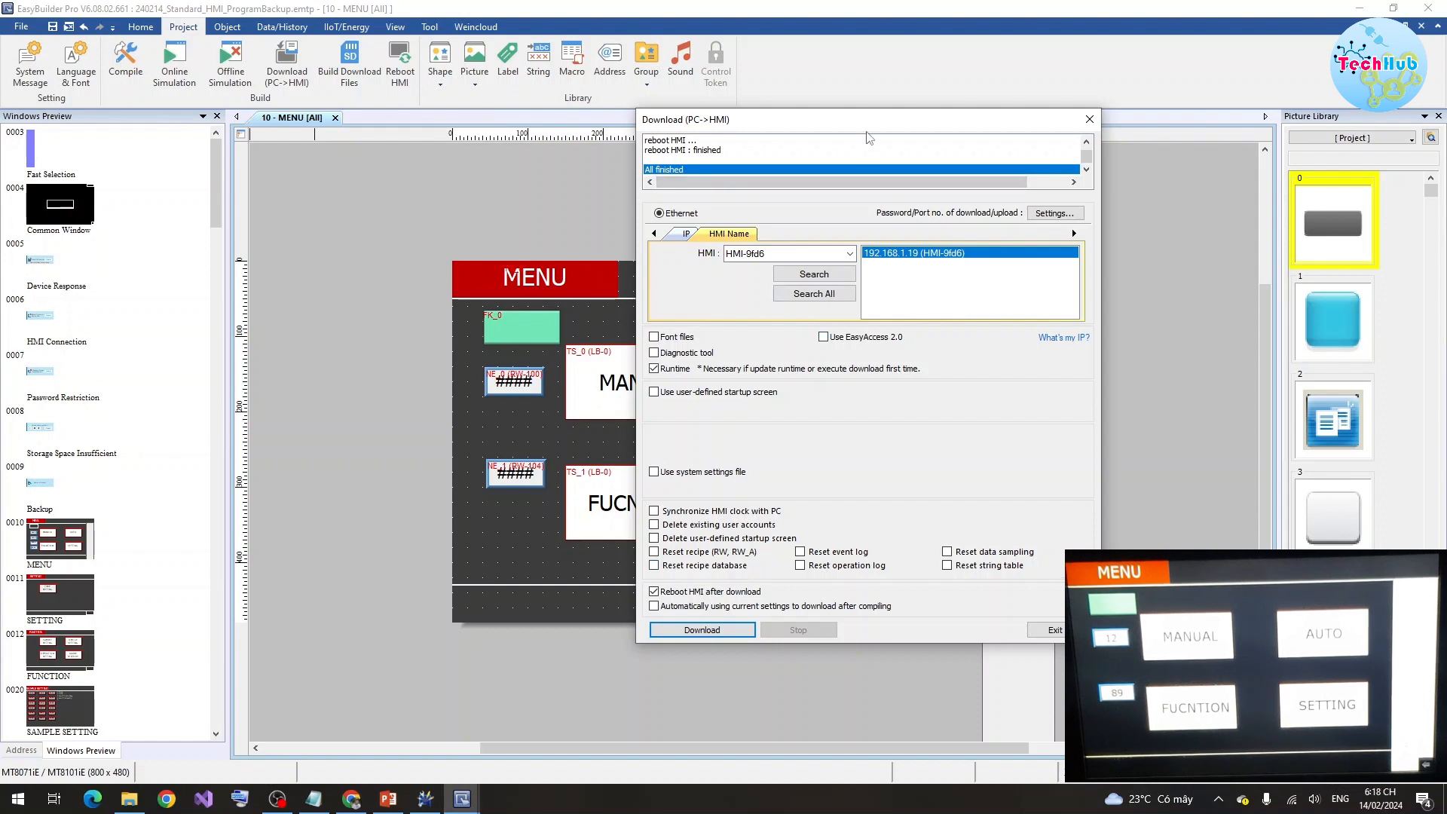
Enable resetting the recipe (RW, RW_A), recipe database, event log and operation log, download the project again, and close the Download dialog.
{"action": "left_click", "coordinate": [655, 554]}
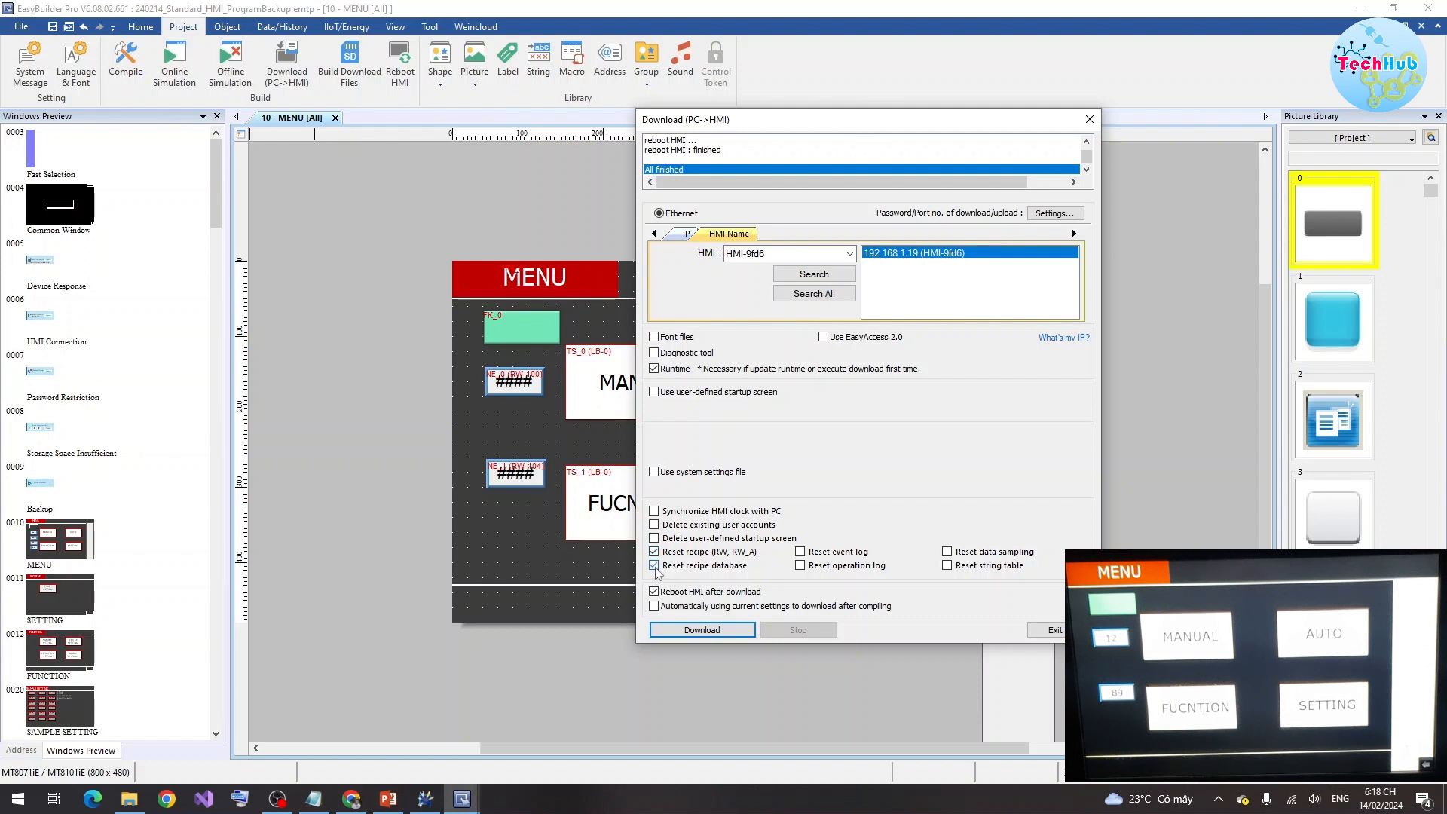
{"action": "left_click", "coordinate": [801, 553]}
{"action": "left_click", "coordinate": [735, 633]}
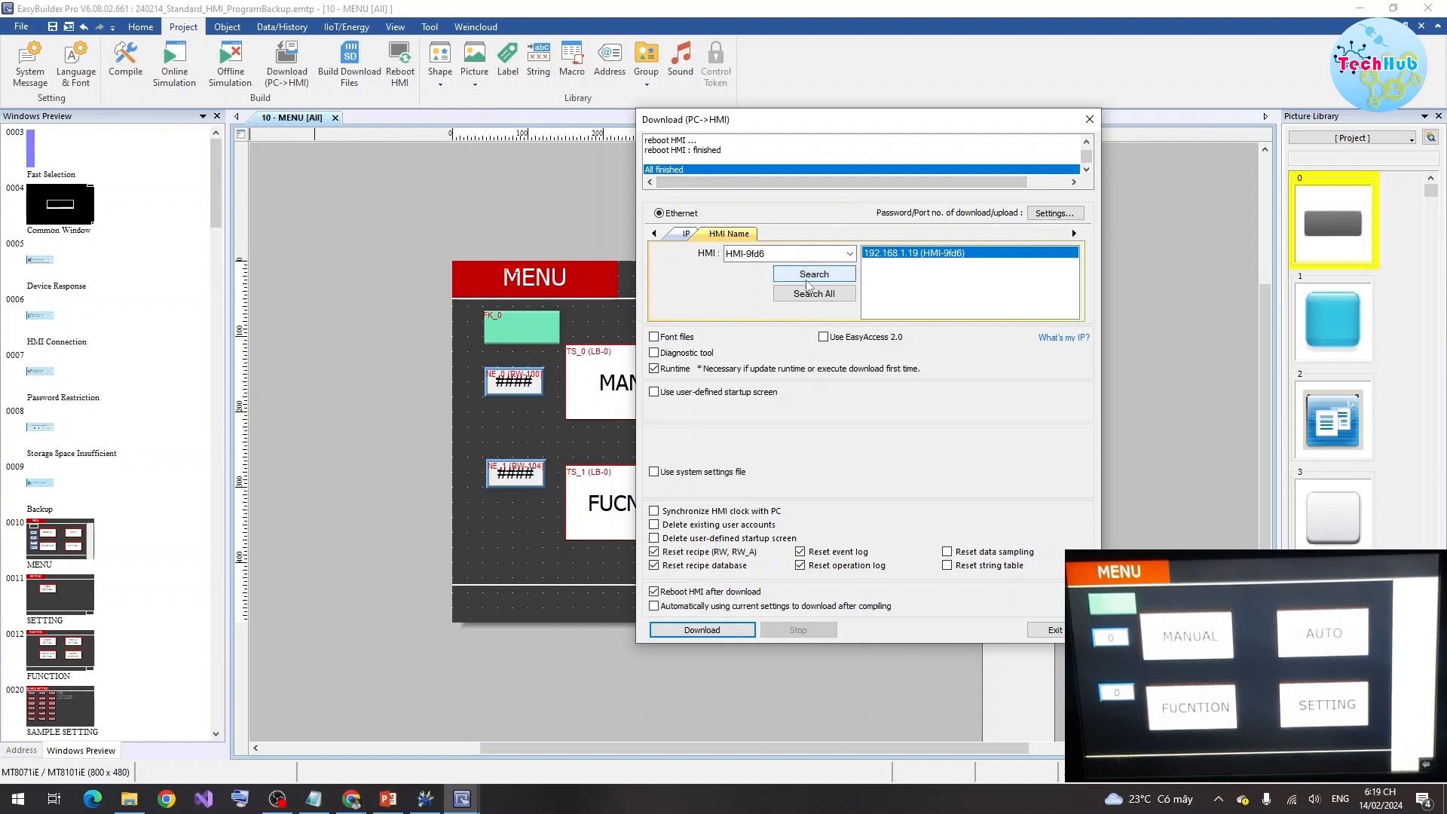
{"action": "left_click", "coordinate": [1085, 123]}
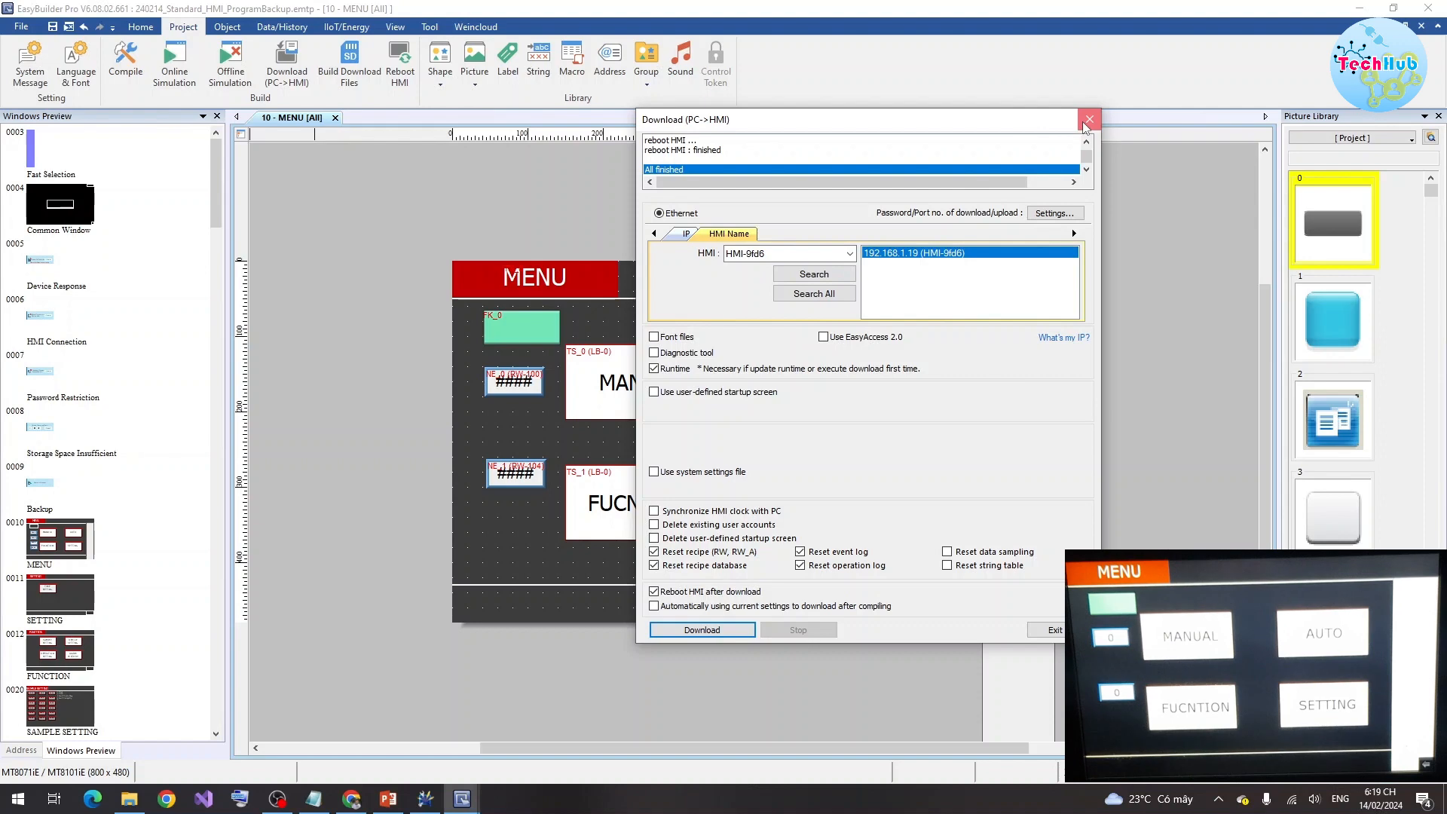
{"action": "left_click", "coordinate": [1089, 120]}
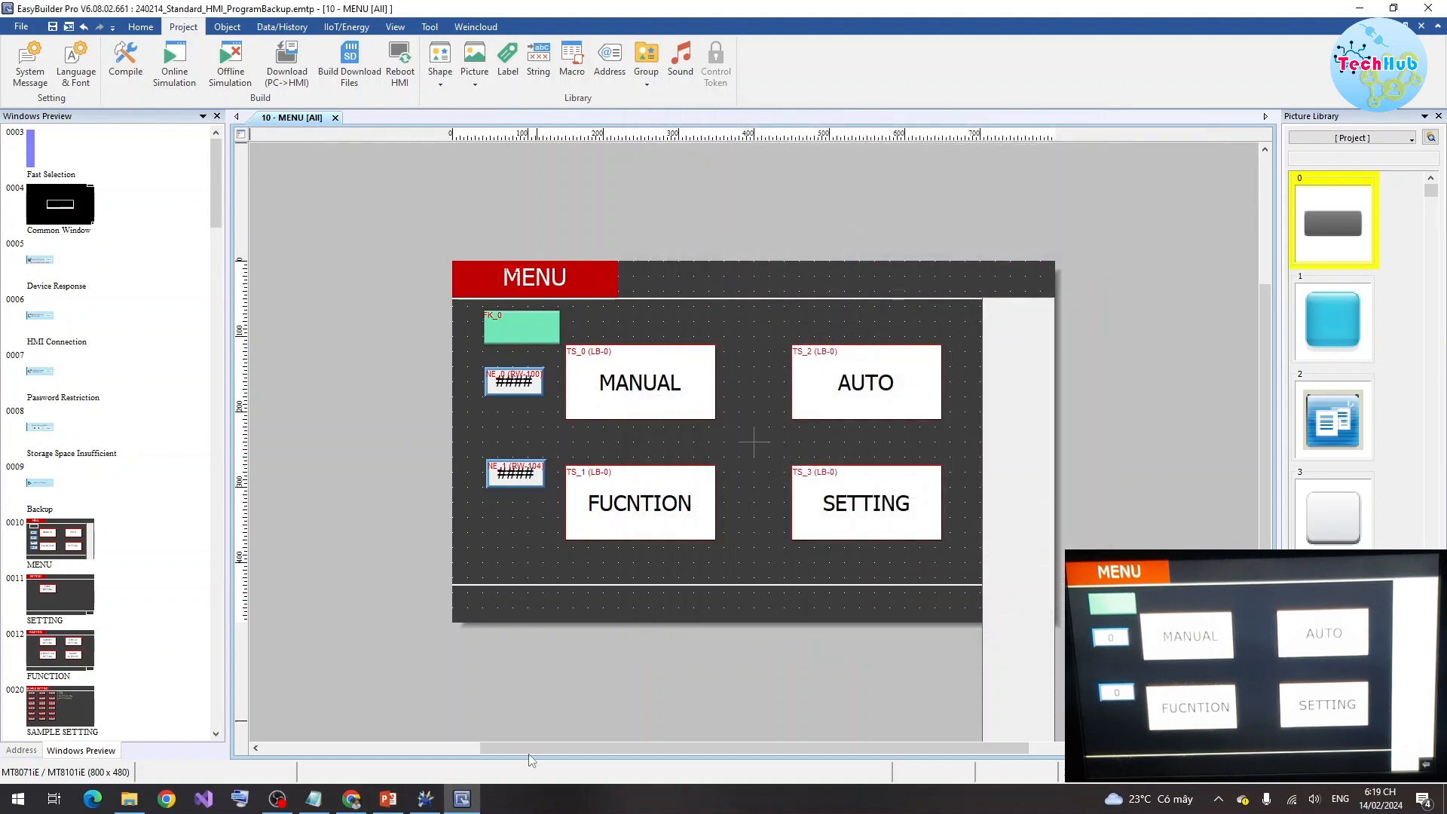
Review the Notepad notes comparing upload and download by Utility Manager and by EasyBuilder Pro, and dismiss the notes.
{"action": "left_click", "coordinate": [314, 799]}
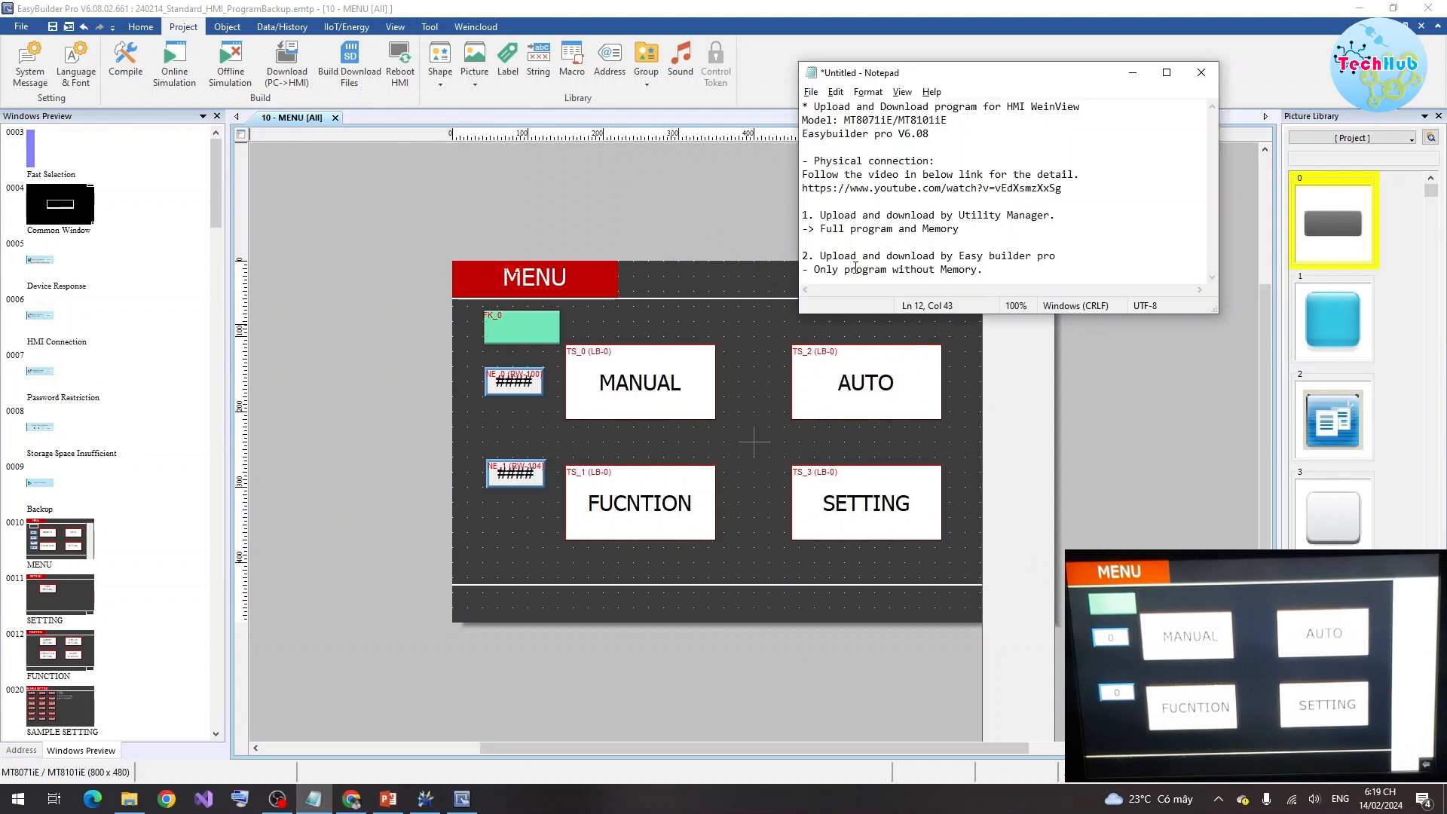
{"action": "left_click_drag", "start_coordinate": [833, 257], "coordinate": [867, 257]}
{"action": "left_click", "coordinate": [1088, 266]}
{"action": "left_click", "coordinate": [867, 243]}
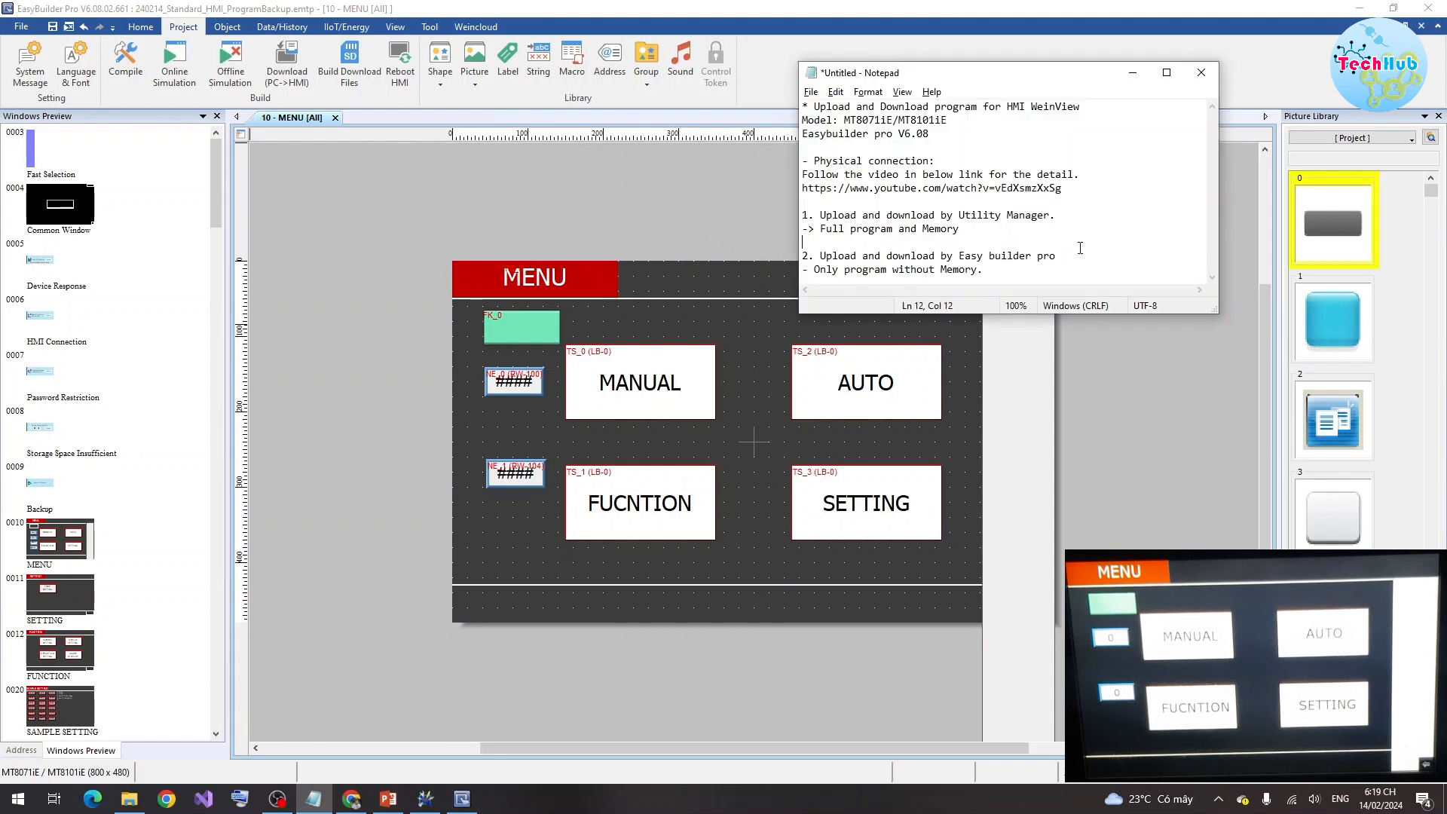
{"action": "left_click", "coordinate": [1201, 74]}
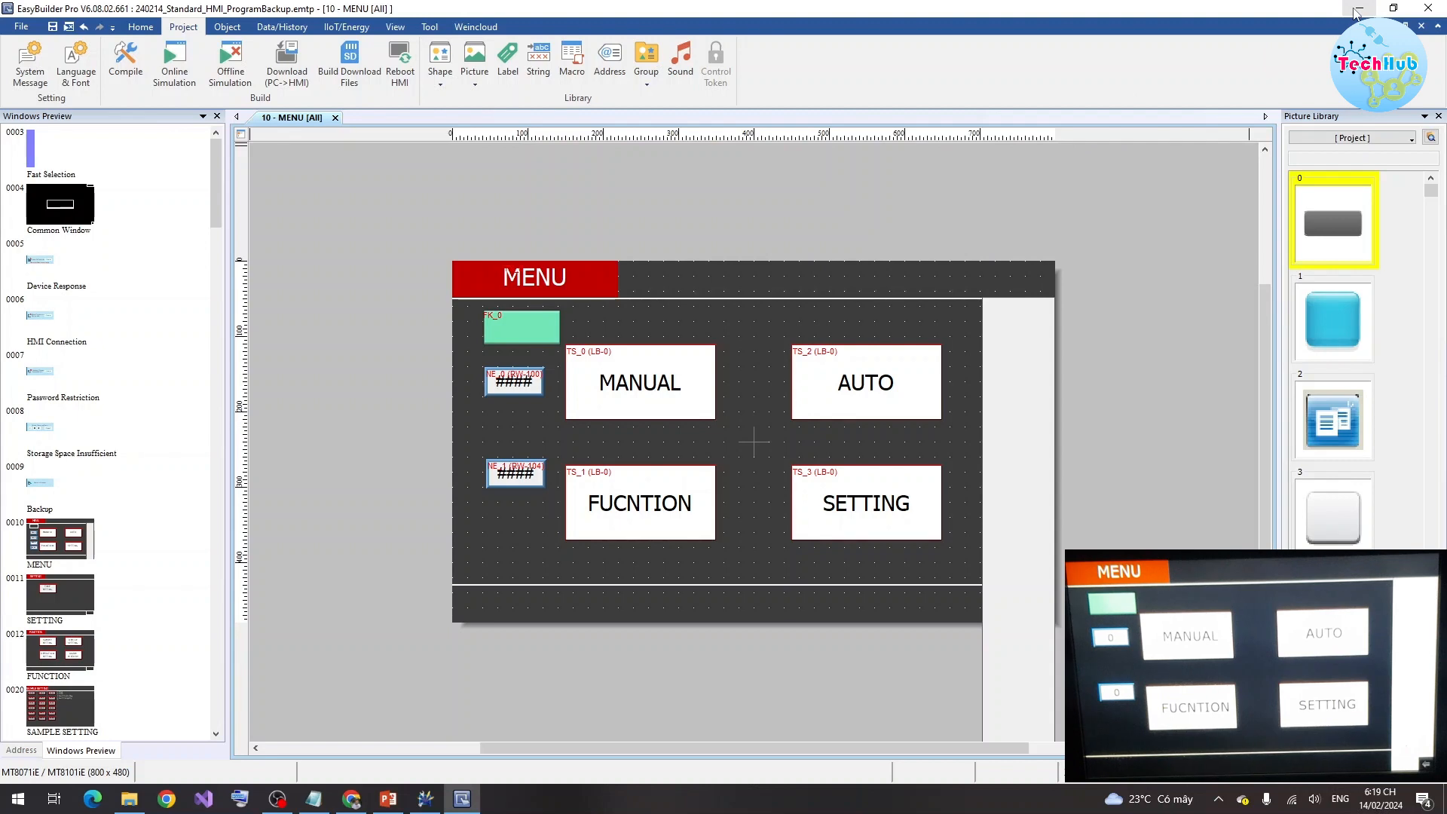
Close EasyBuilder Pro and return to Utility Manager.
{"action": "left_click", "coordinate": [1430, 9]}
{"action": "left_click_drag", "start_coordinate": [582, 69], "coordinate": [683, 77]}
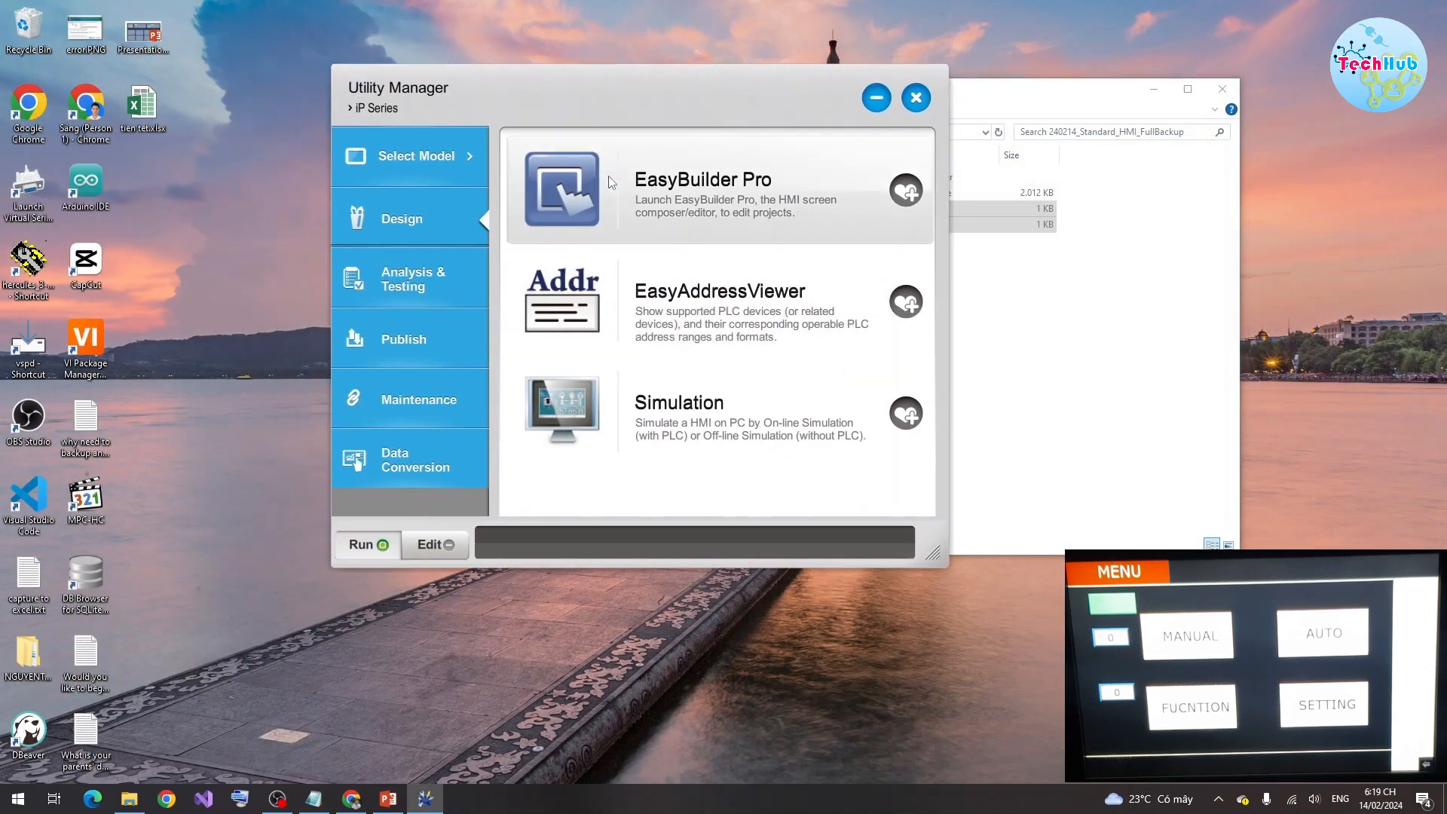
{"action": "left_click", "coordinate": [419, 341]}
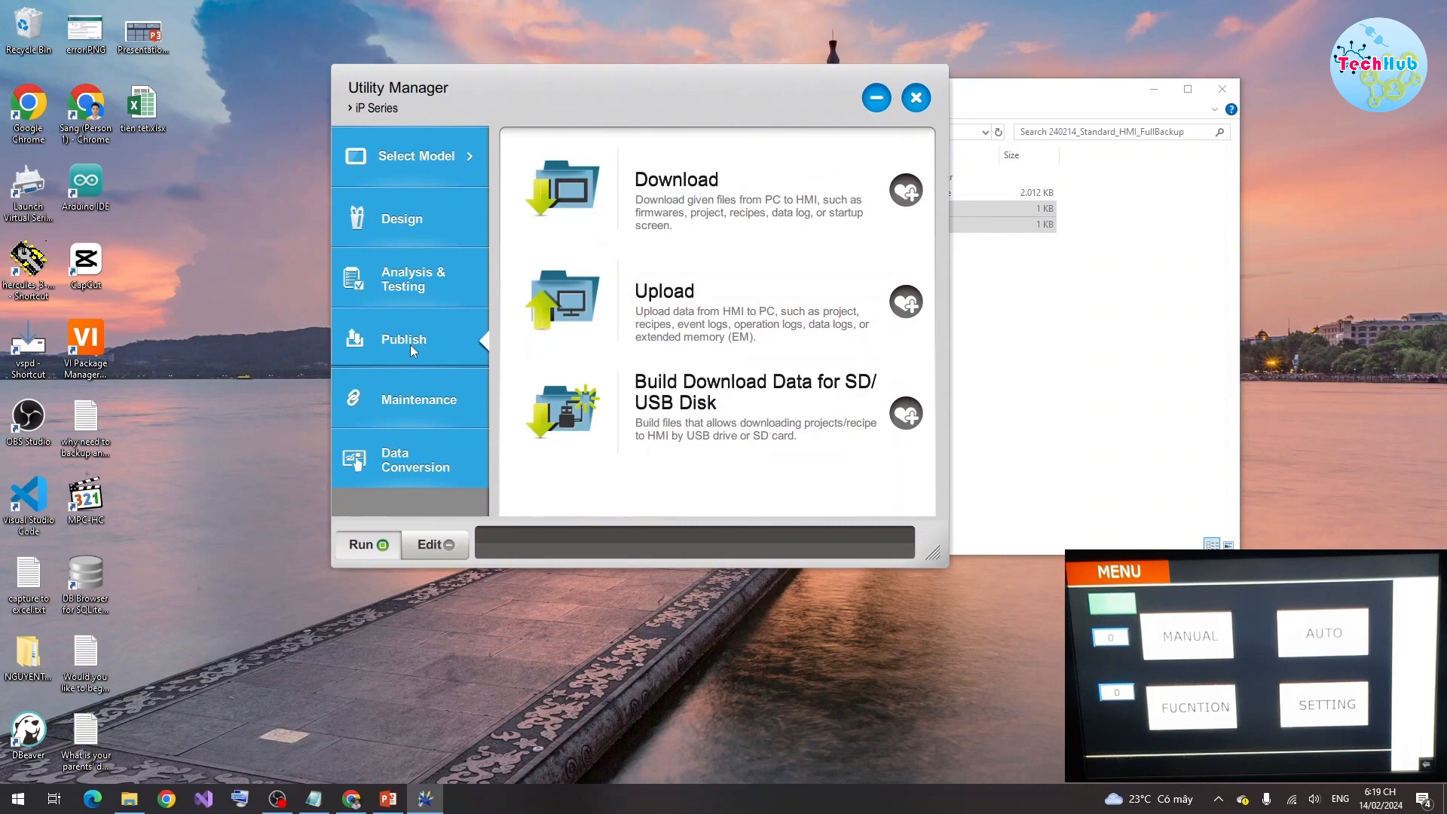
{"action": "left_click", "coordinate": [718, 213]}
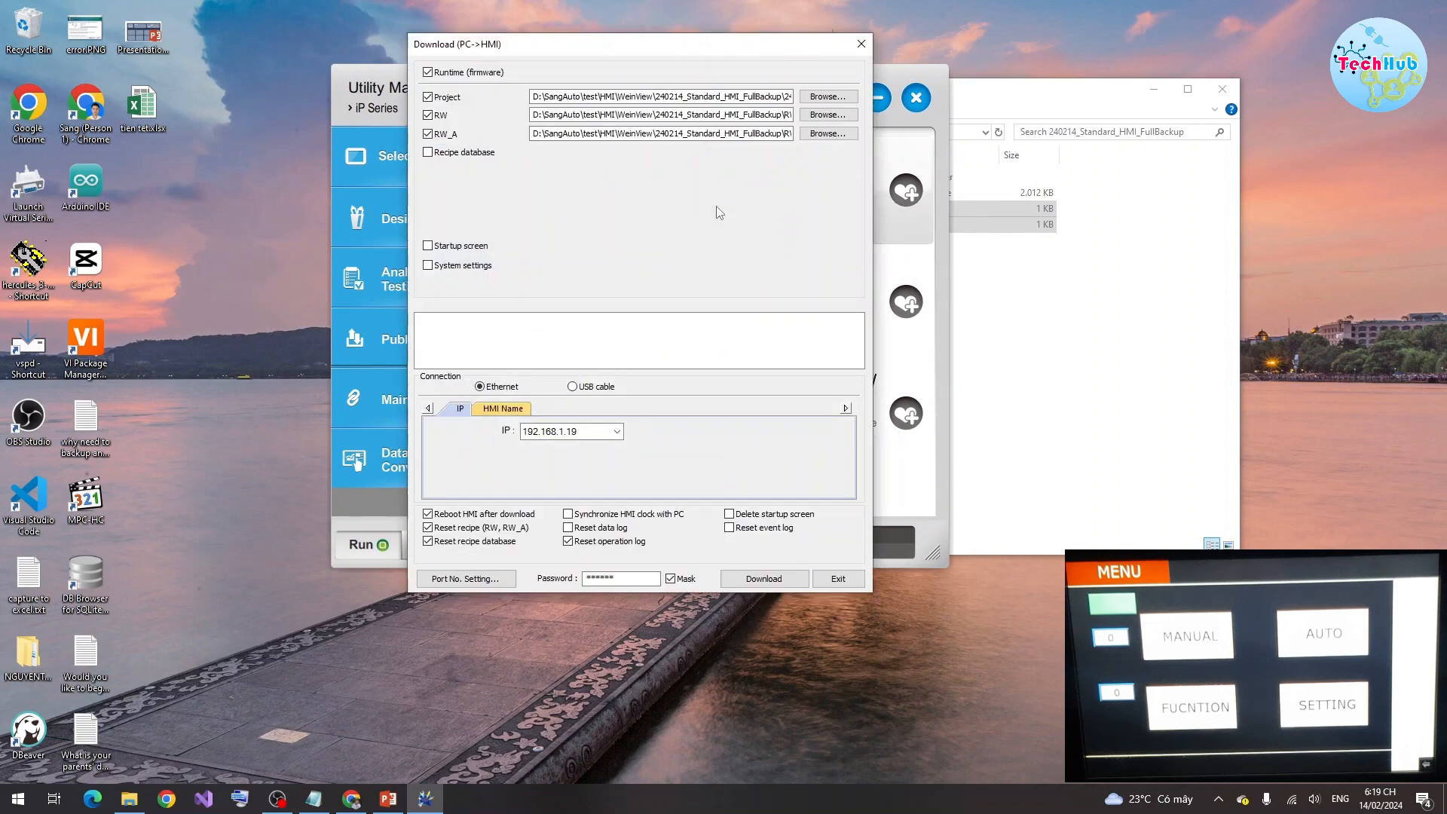
{"action": "left_click", "coordinate": [822, 98]}
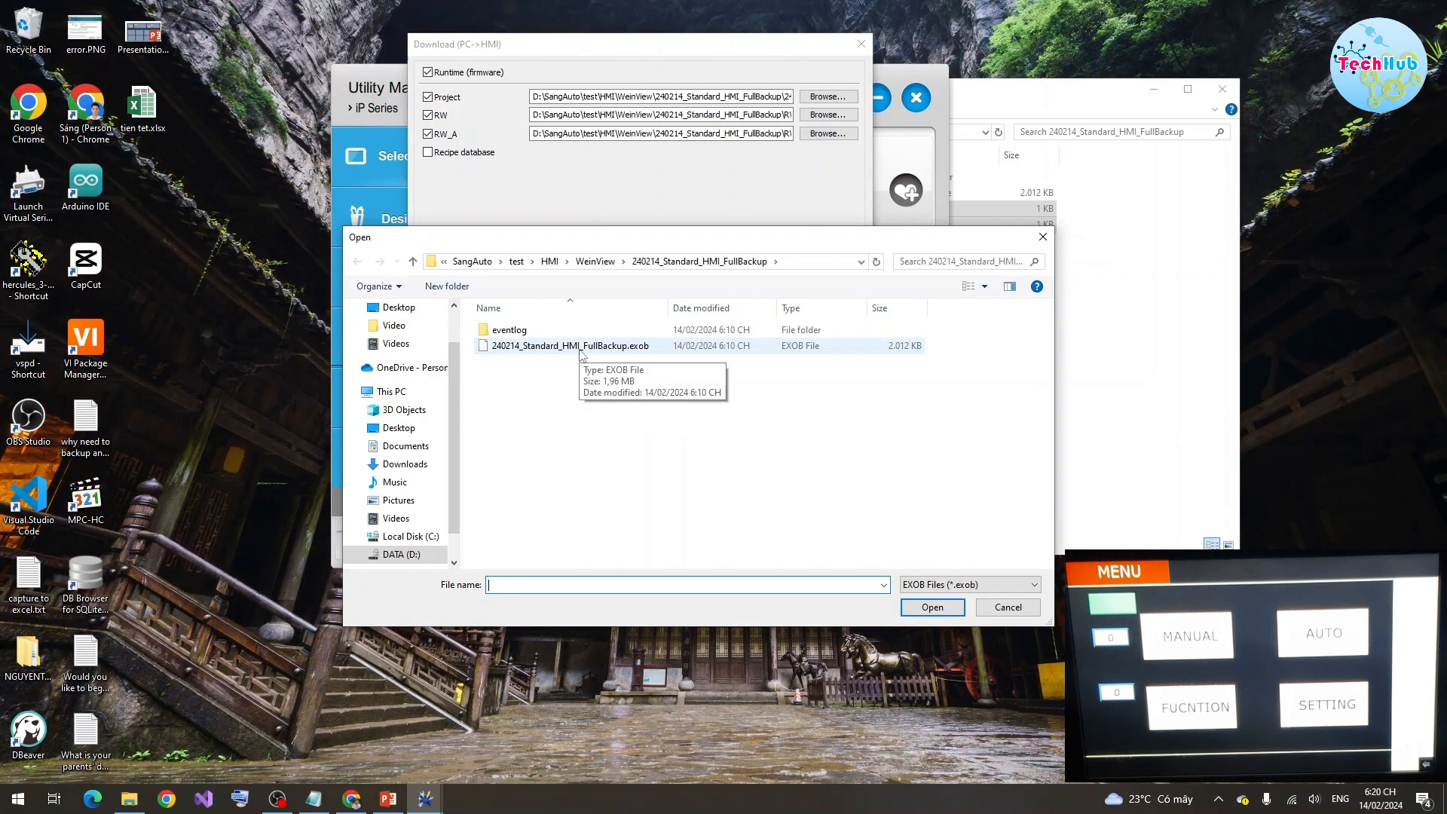
{"action": "left_click", "coordinate": [581, 346]}
{"action": "left_click", "coordinate": [933, 607]}
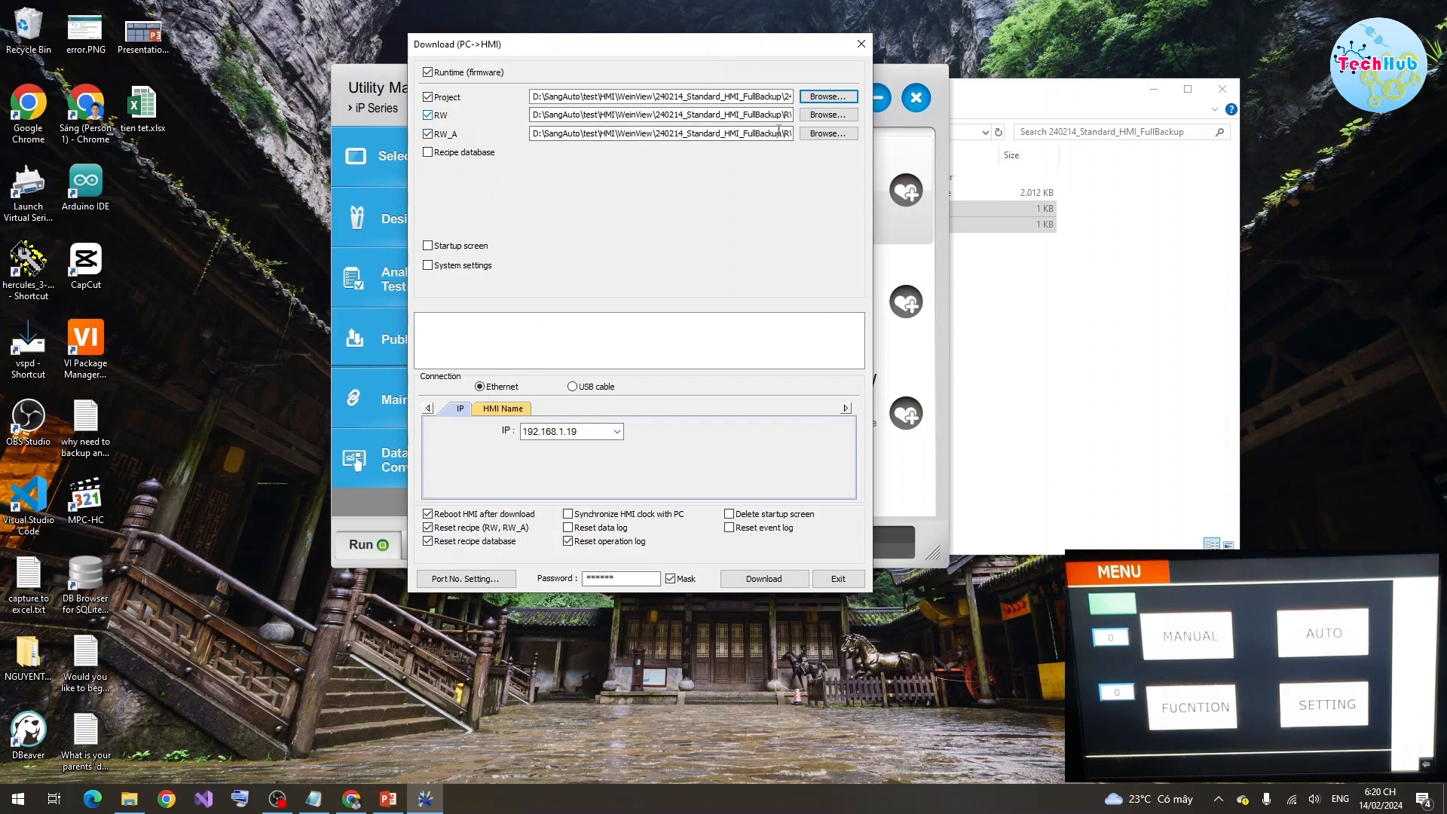
Choose RW.rcp as the RW file and RW_A.rcp as the RW_A file from the 240214_Standard_HMI_FullBackup folder.
{"action": "left_click", "coordinate": [848, 117]}
{"action": "left_click", "coordinate": [583, 346]}
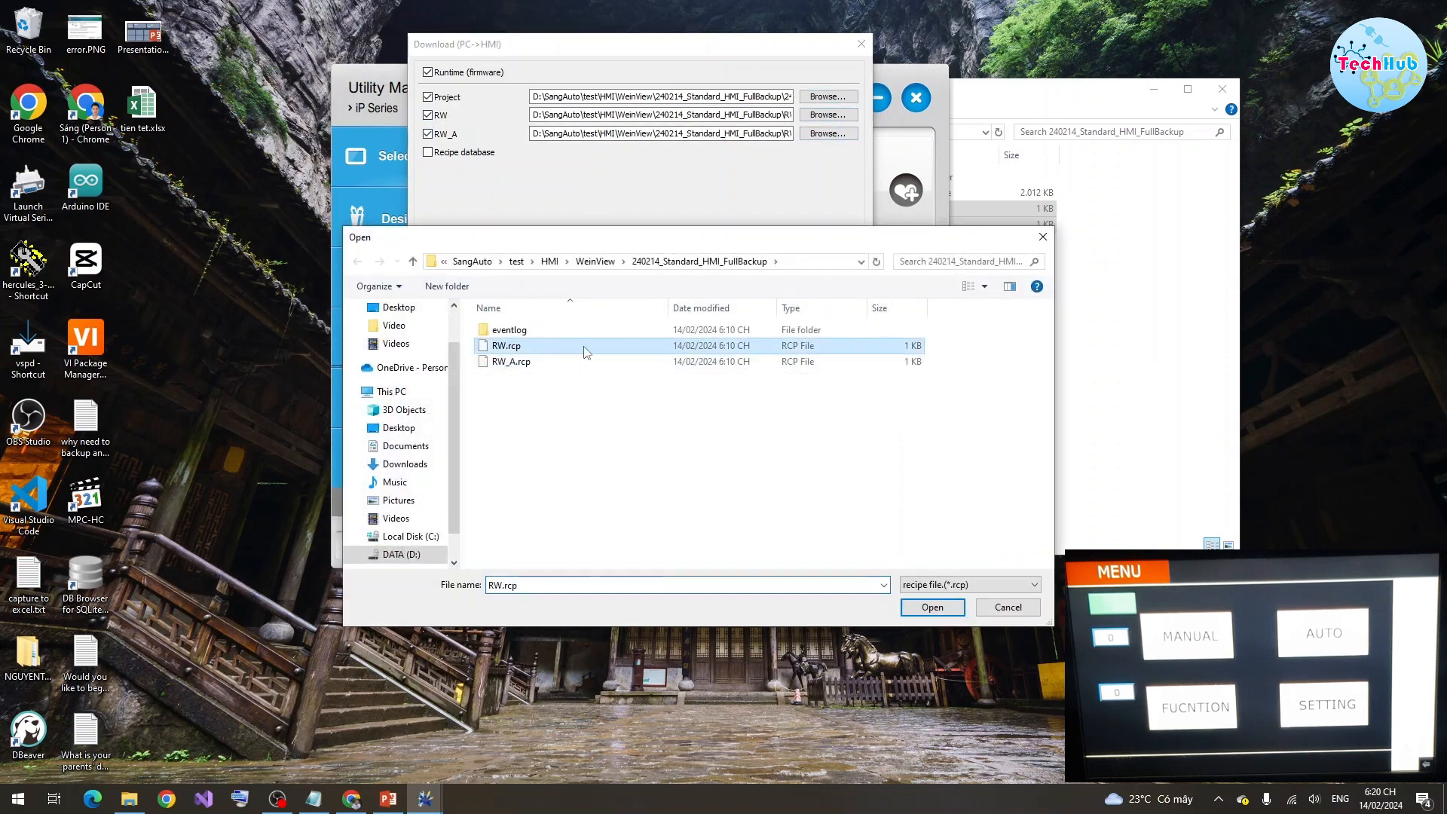
{"action": "left_click", "coordinate": [933, 606]}
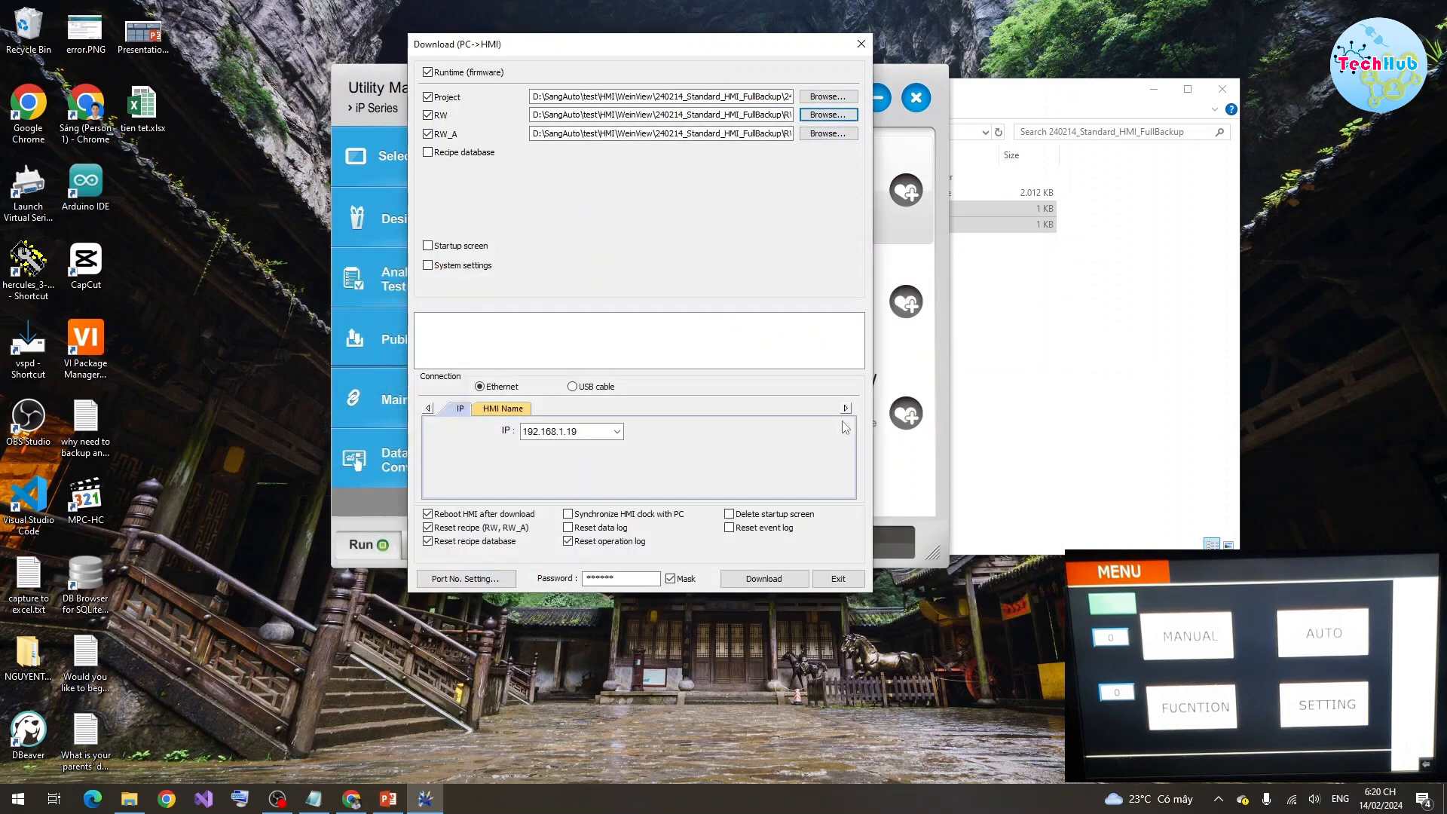
{"action": "left_click", "coordinate": [829, 134]}
{"action": "left_click", "coordinate": [501, 365]}
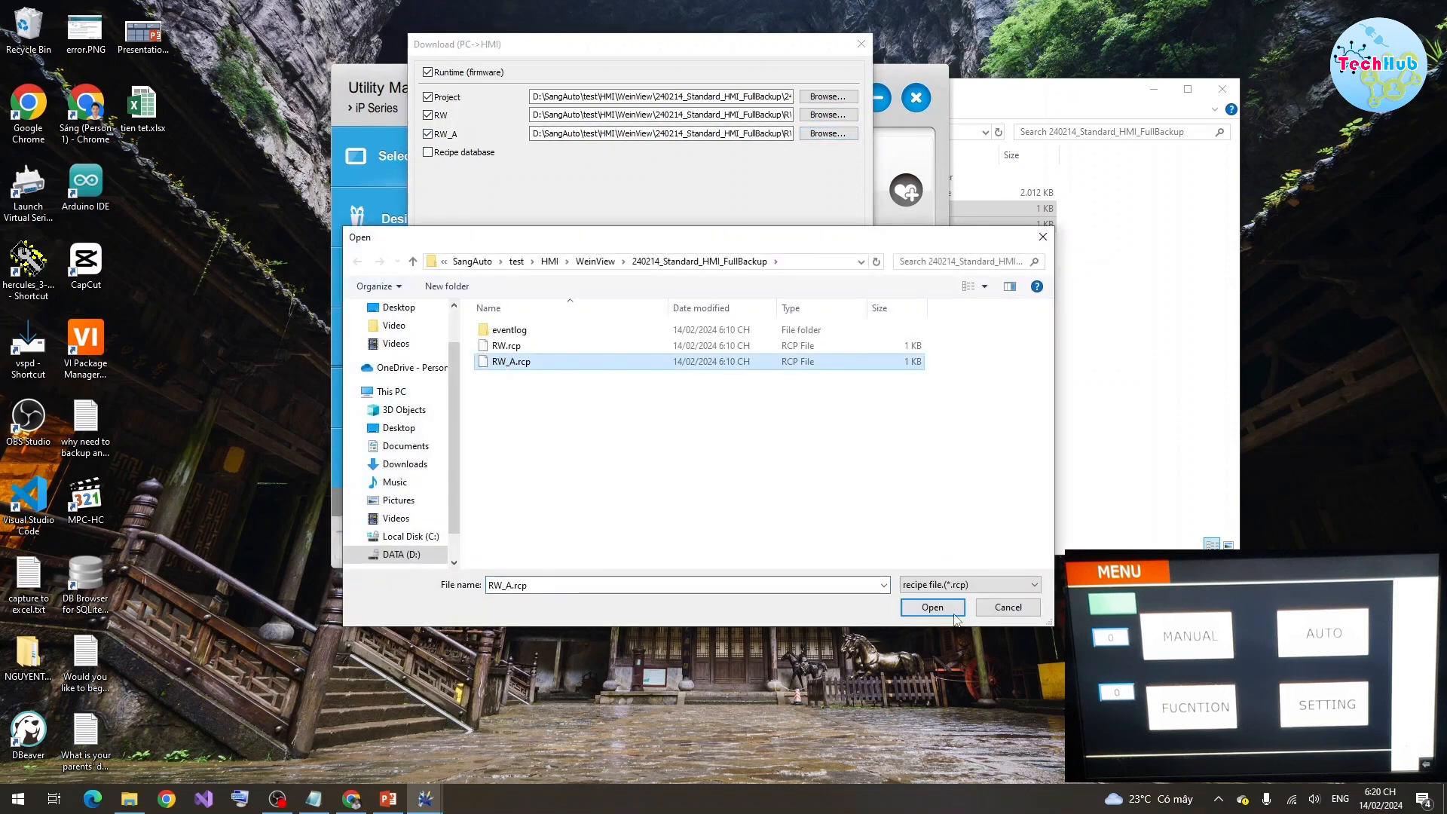
{"action": "left_click", "coordinate": [932, 607]}
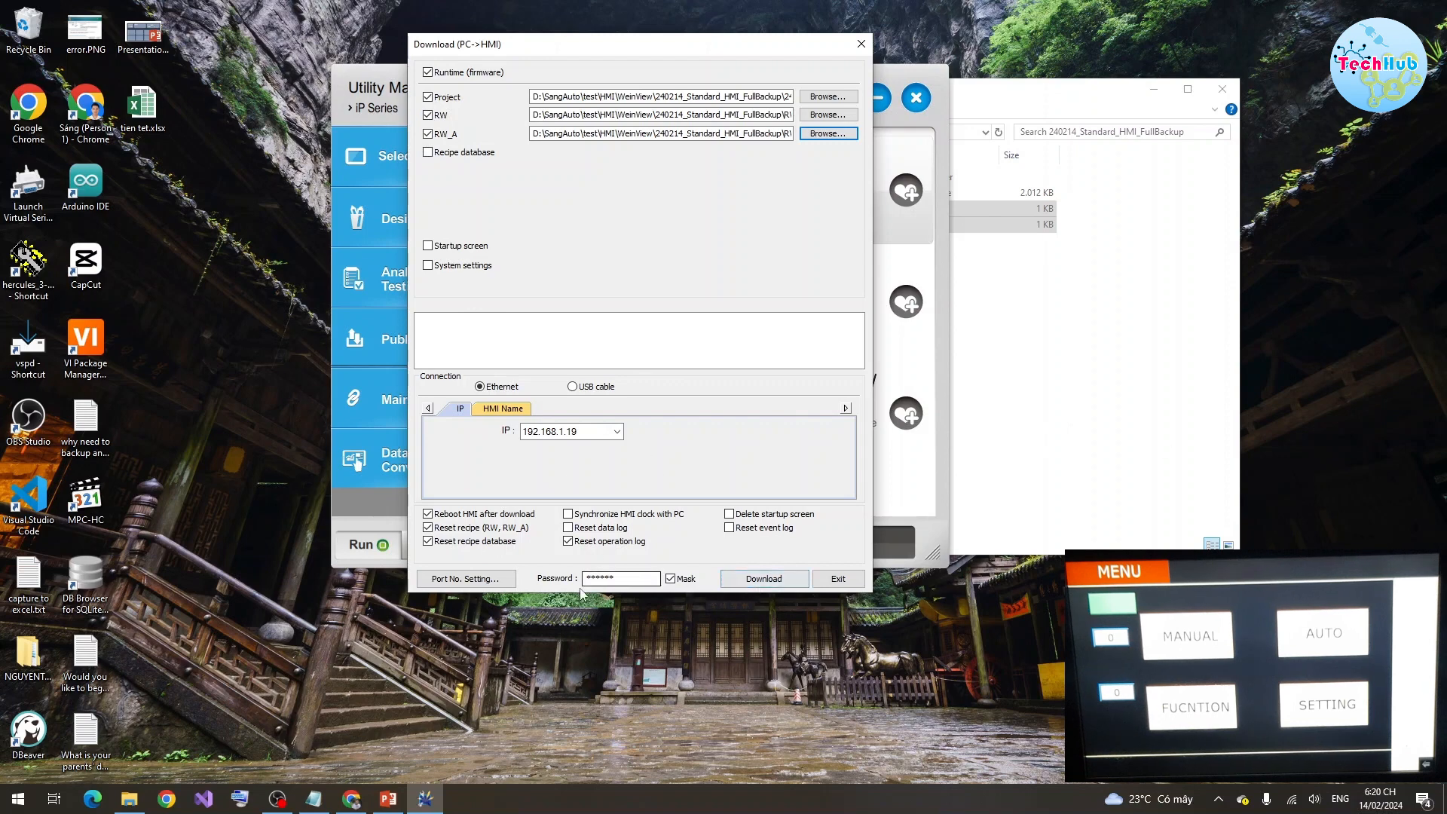
Download the runtime, project, RW and RW_A files over Ethernet to the HMI at 192.168.1.19, and move the Download dialog aside.
{"action": "left_click", "coordinate": [777, 580]}
{"action": "left_click", "coordinate": [777, 582]}
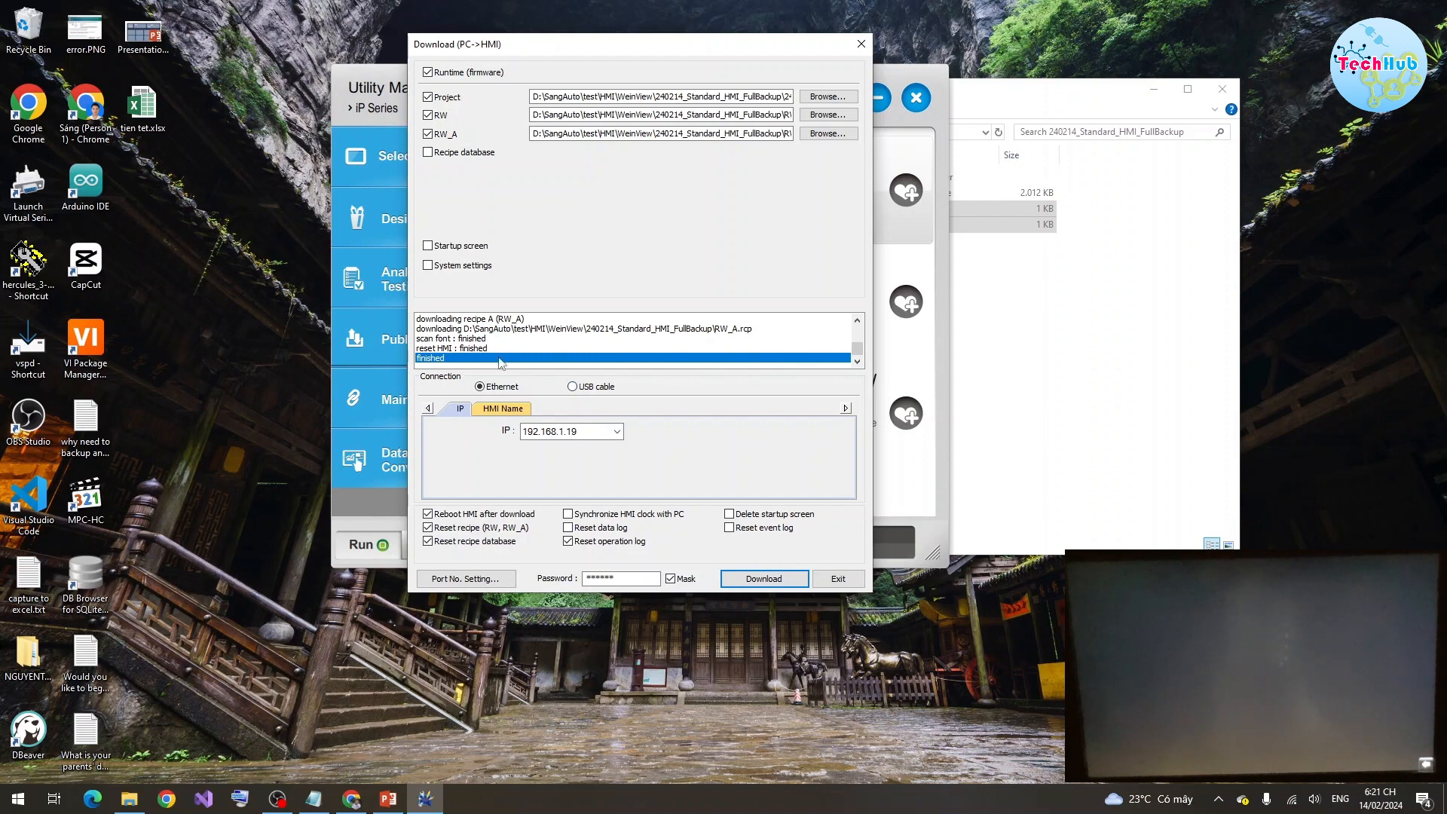
{"action": "left_click_drag", "start_coordinate": [644, 50], "coordinate": [793, 39]}
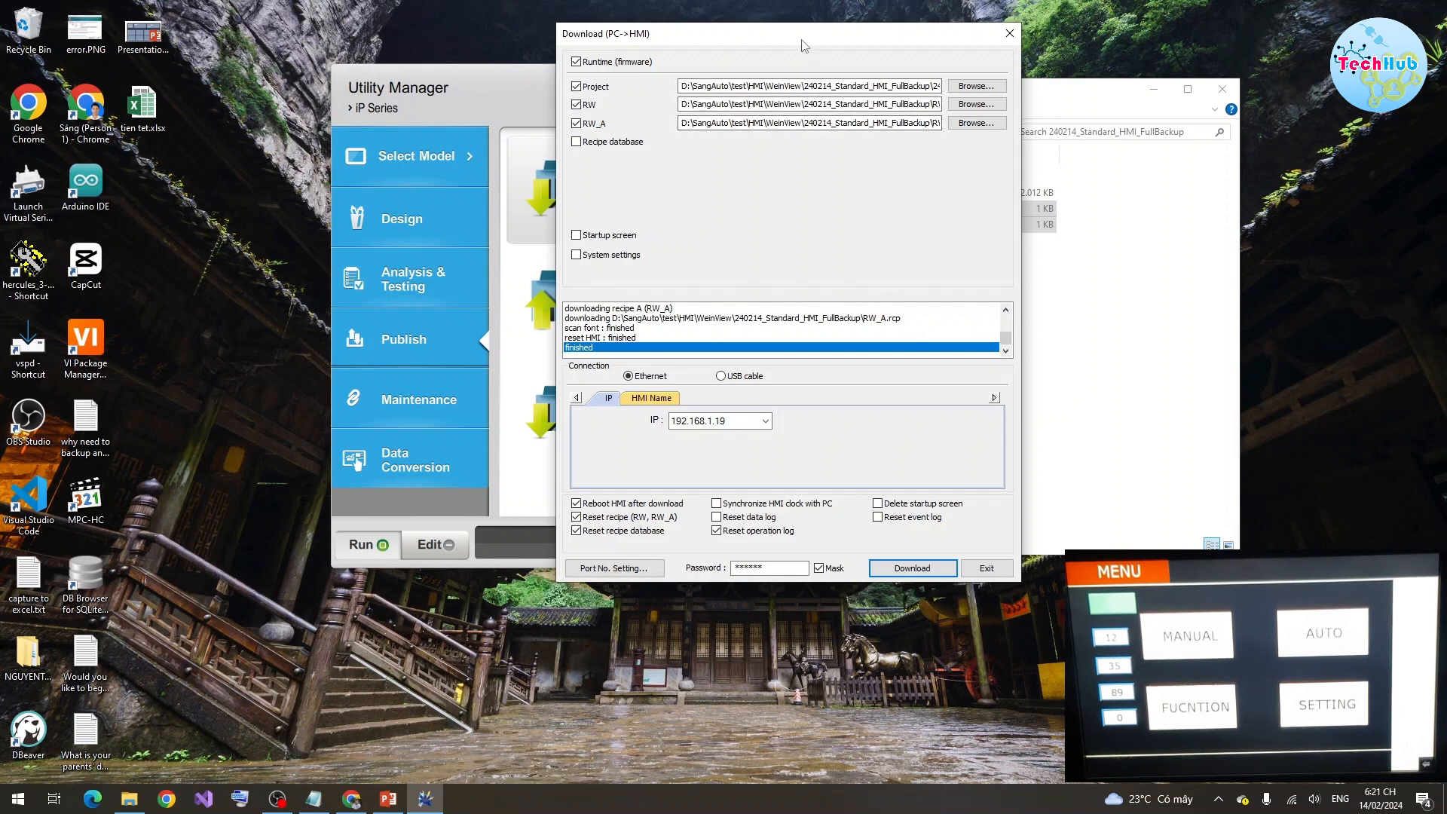
{"action": "left_click_drag", "start_coordinate": [801, 39], "coordinate": [816, 42]}
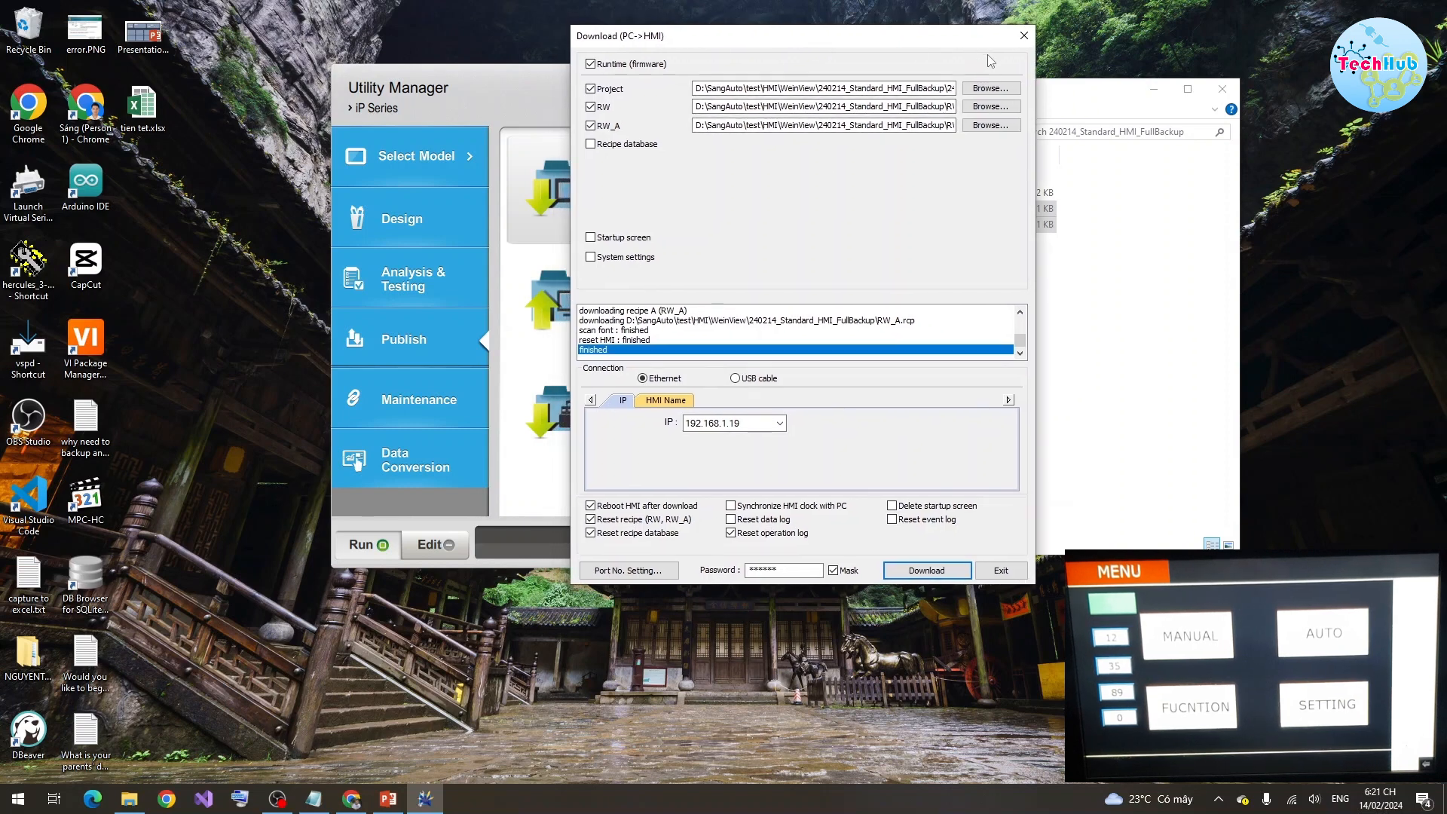
{"action": "left_click_drag", "start_coordinate": [821, 45], "coordinate": [495, 67]}
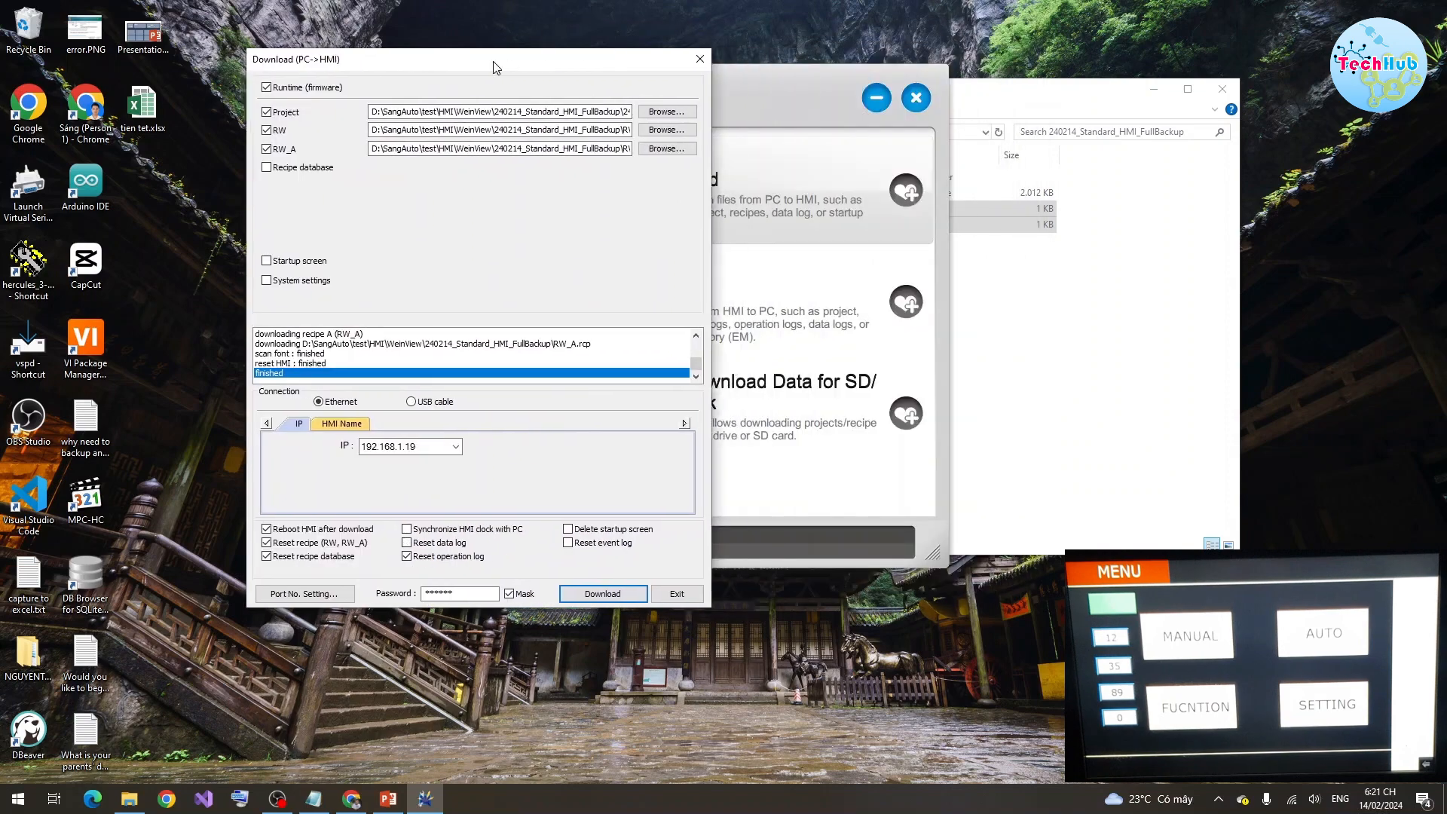
Review the Notepad notes on upload and download by Utility Manager, highlighting that line.
{"action": "left_click", "coordinate": [1010, 317]}
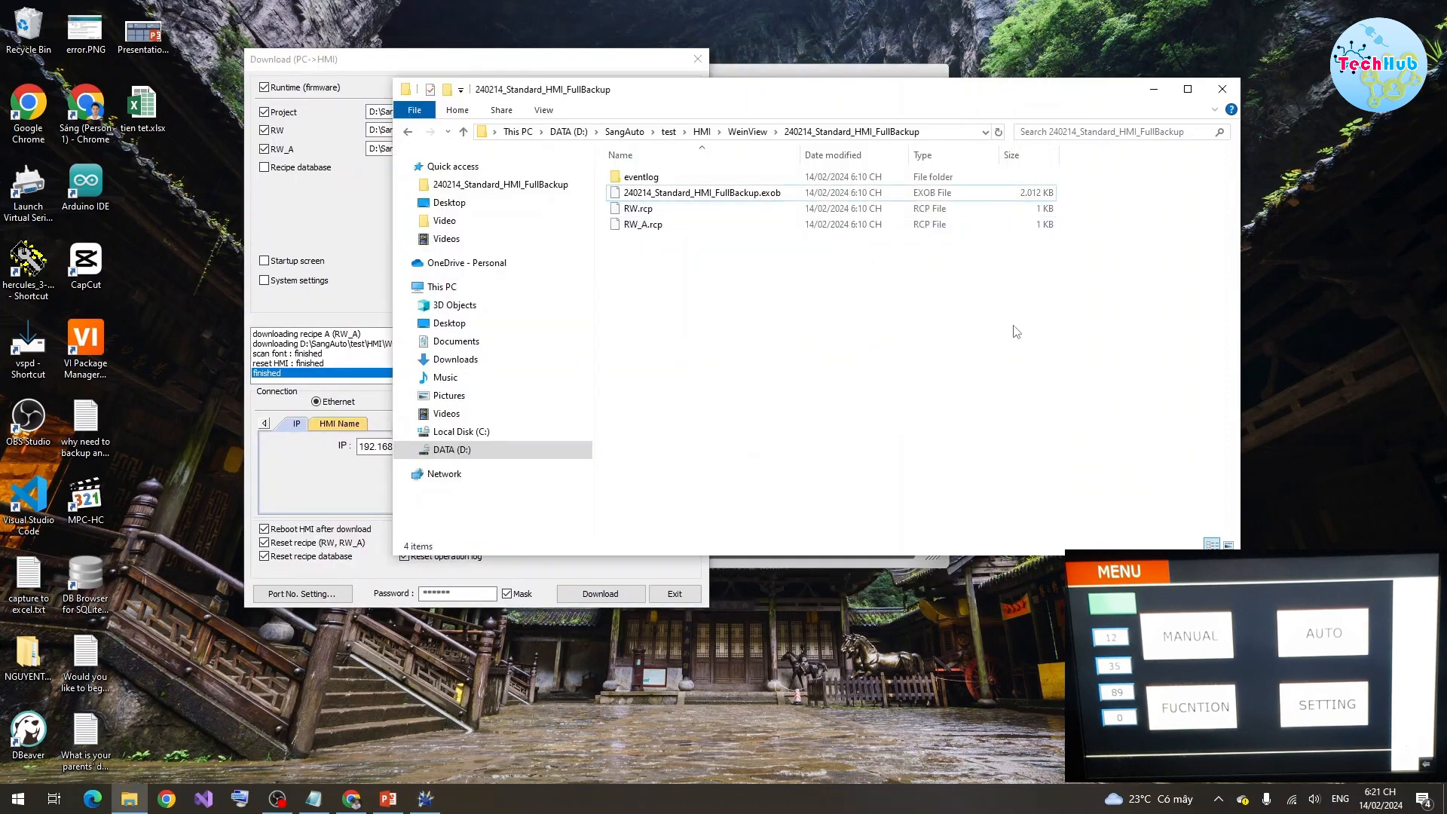
{"action": "left_click", "coordinate": [314, 799]}
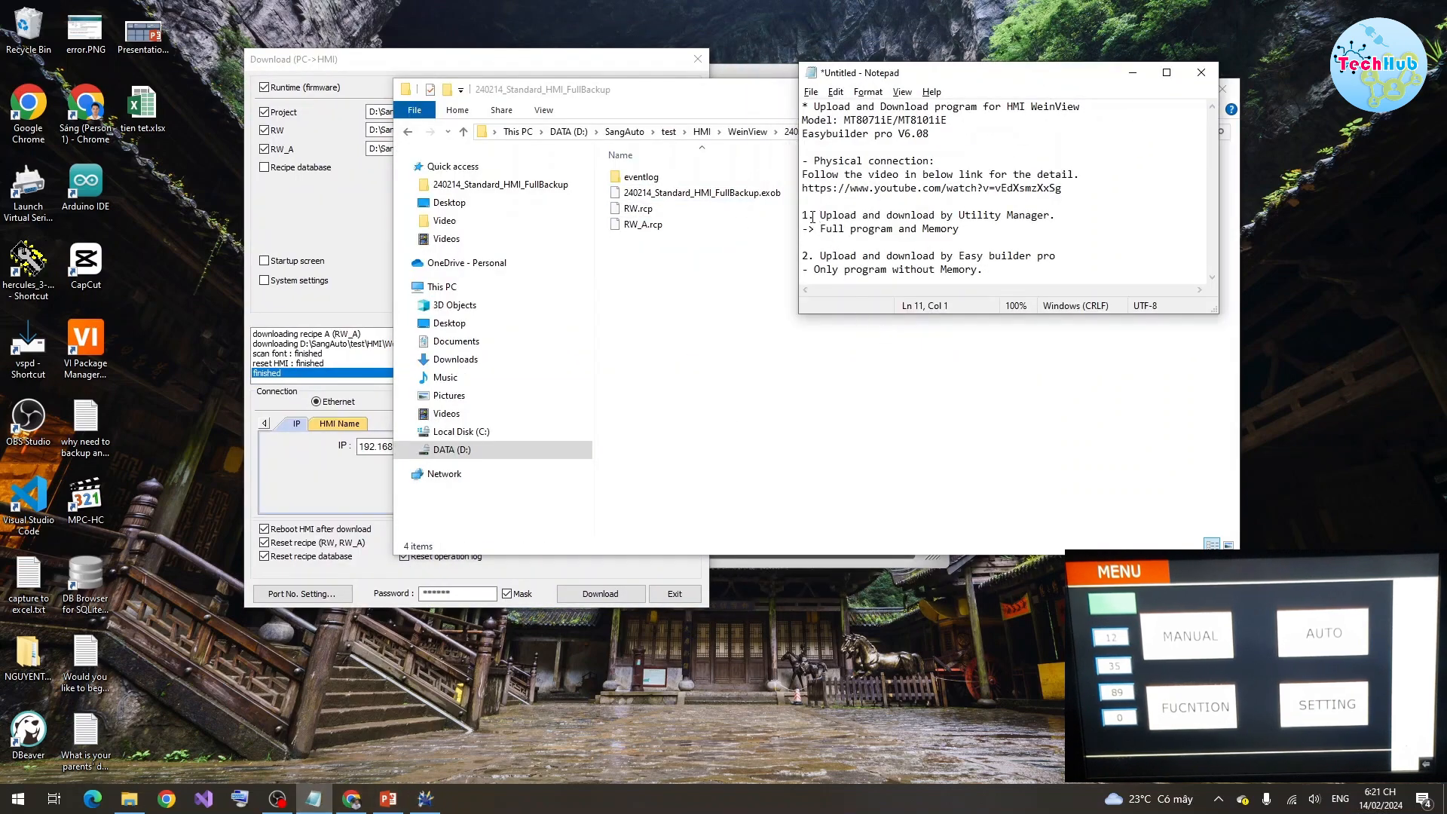
{"action": "left_click_drag", "start_coordinate": [813, 217], "coordinate": [1054, 218]}
{"action": "left_click", "coordinate": [1076, 219]}
{"action": "left_click_drag", "start_coordinate": [962, 214], "coordinate": [1054, 215]}
{"action": "left_click", "coordinate": [1062, 211]}
Review the backup files in the 240214_Standard_HMI_FullBackup folder and close the folder window.
{"action": "left_click", "coordinate": [745, 102]}
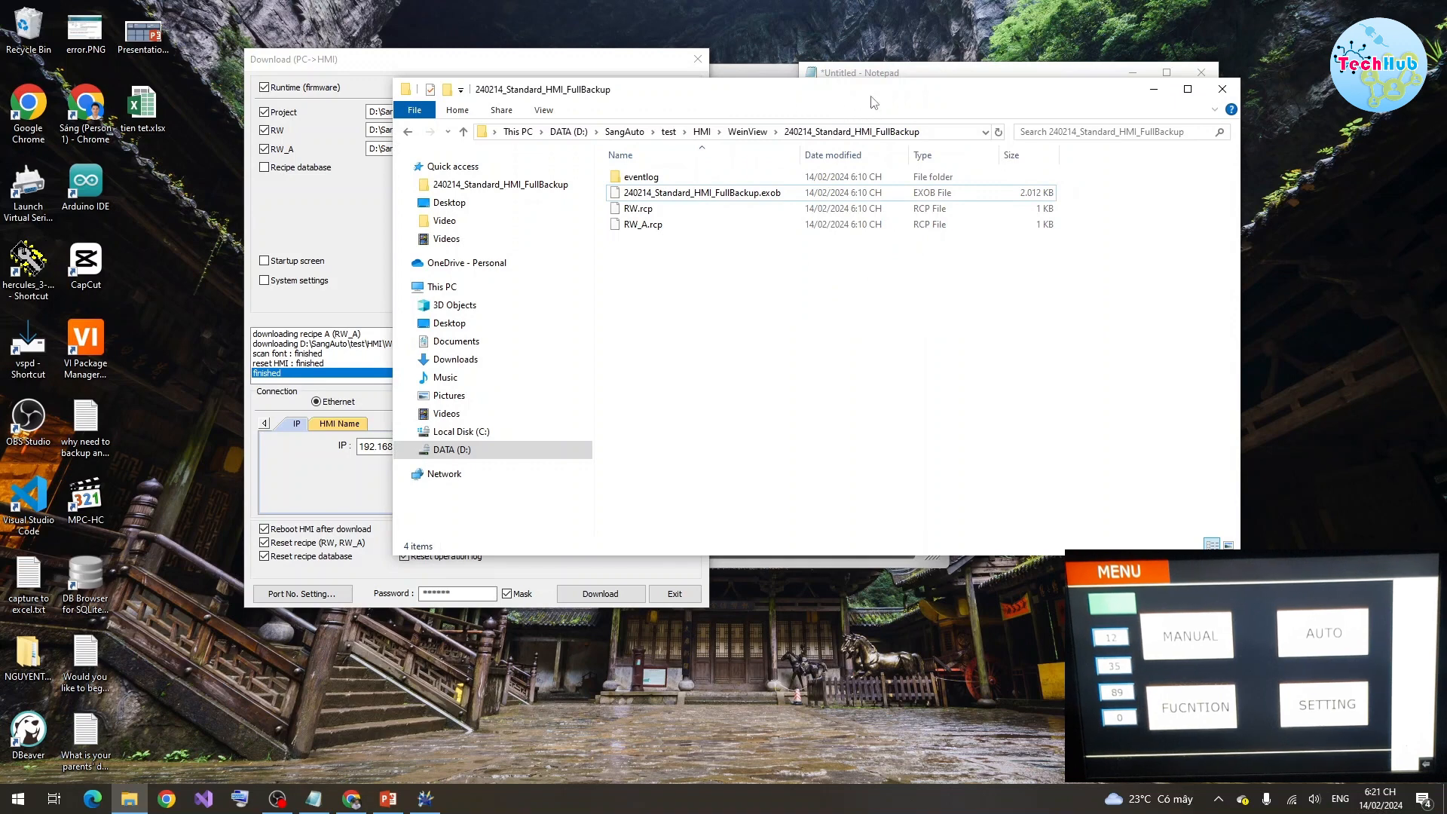
{"action": "left_click_drag", "start_coordinate": [895, 100], "coordinate": [859, 93]}
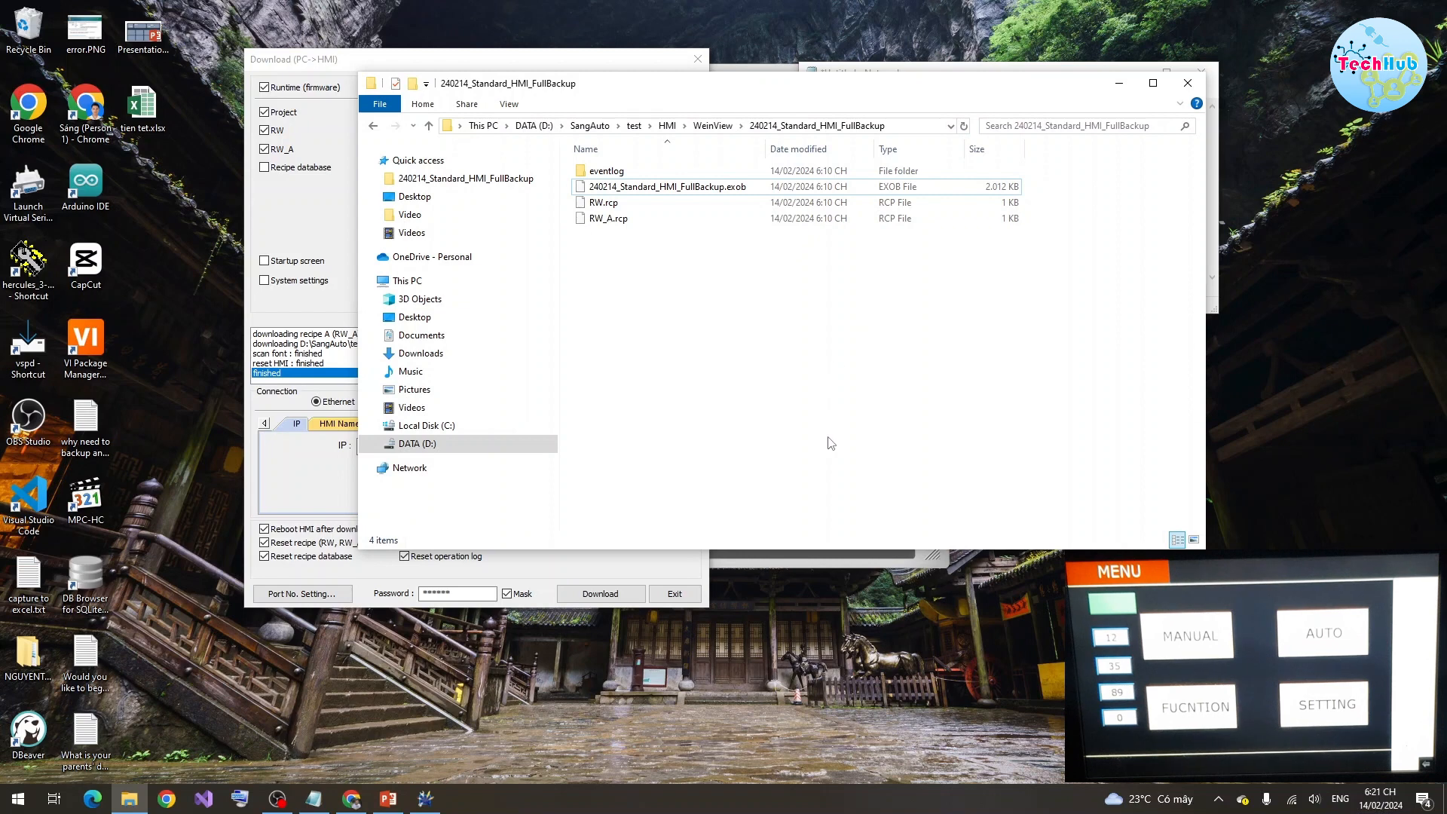
{"action": "left_click", "coordinate": [1180, 89]}
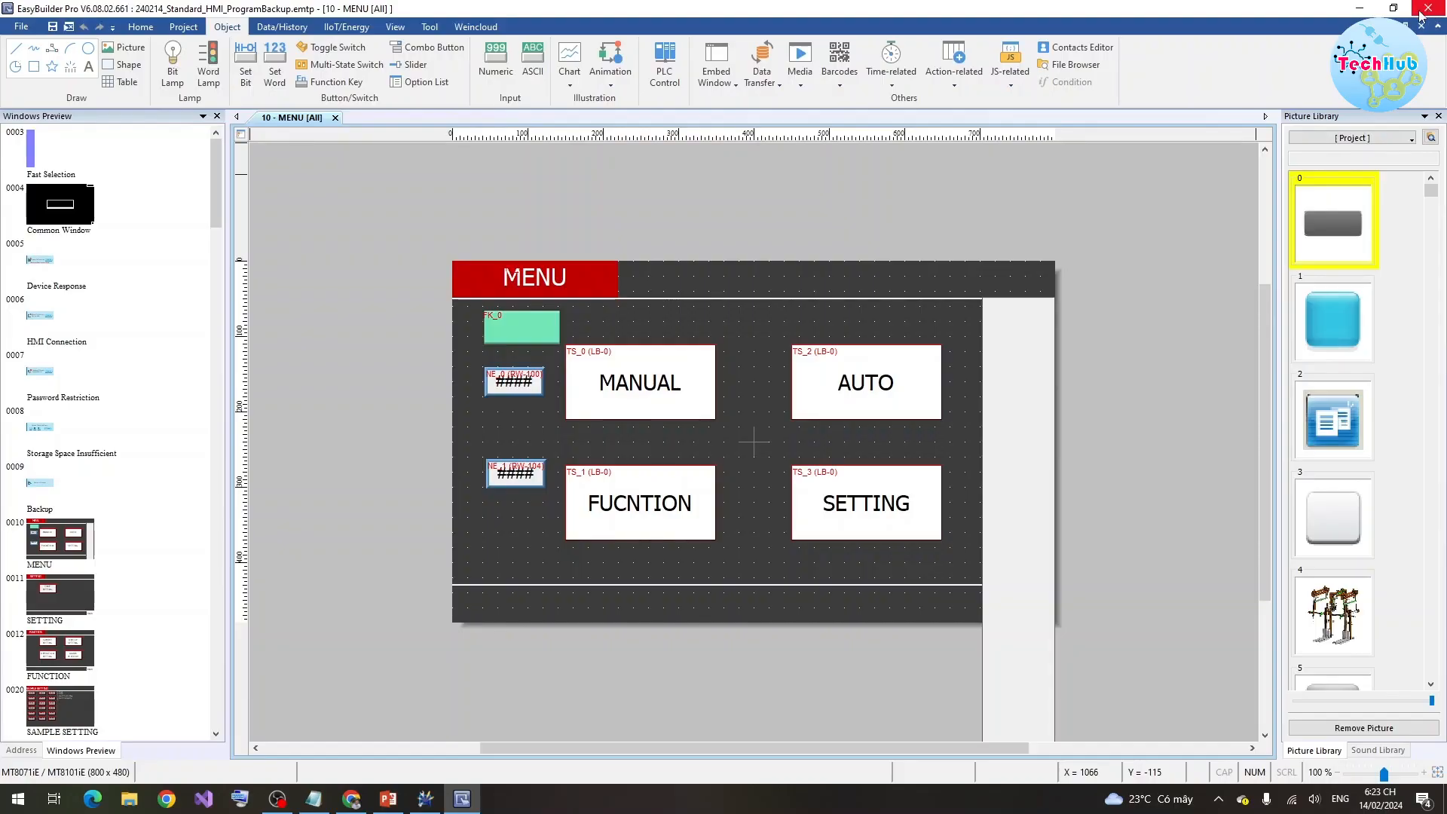
Close EasyBuilder Pro and Utility Manager, leaving the Notepad notes open.
{"action": "left_click", "coordinate": [1420, 14]}
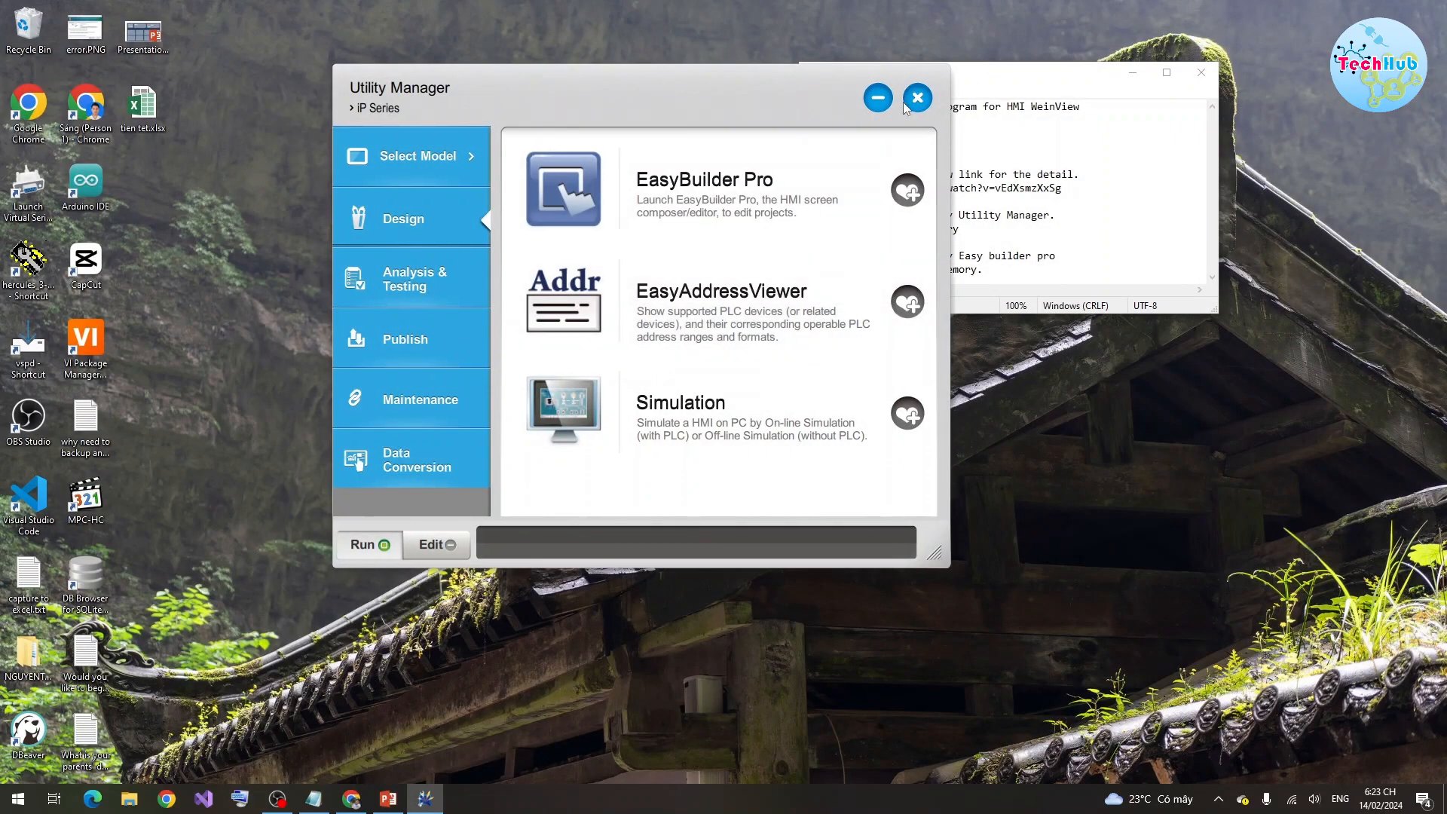
{"action": "left_click_drag", "start_coordinate": [808, 92], "coordinate": [787, 99]}
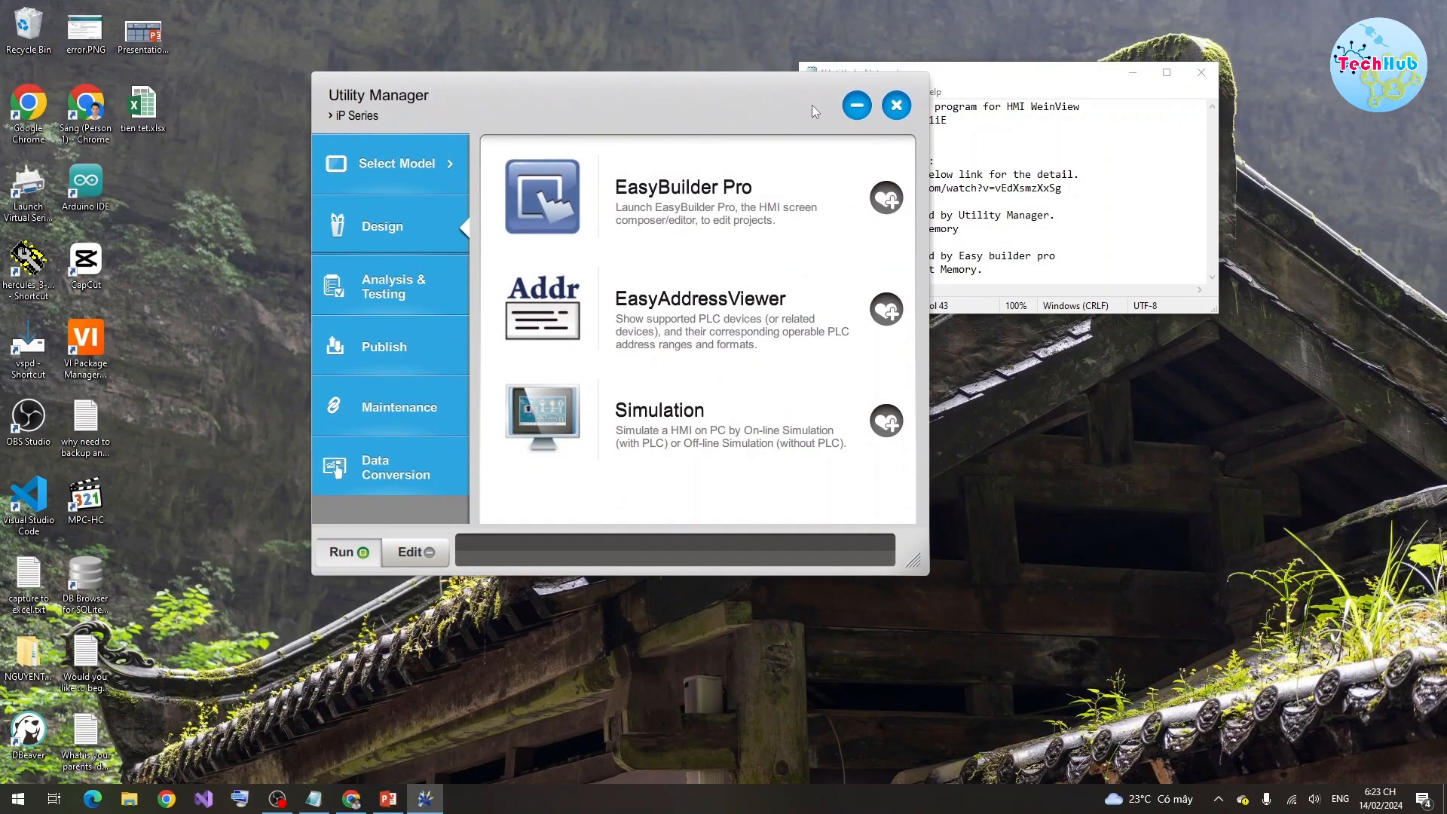
{"action": "left_click", "coordinate": [898, 107]}
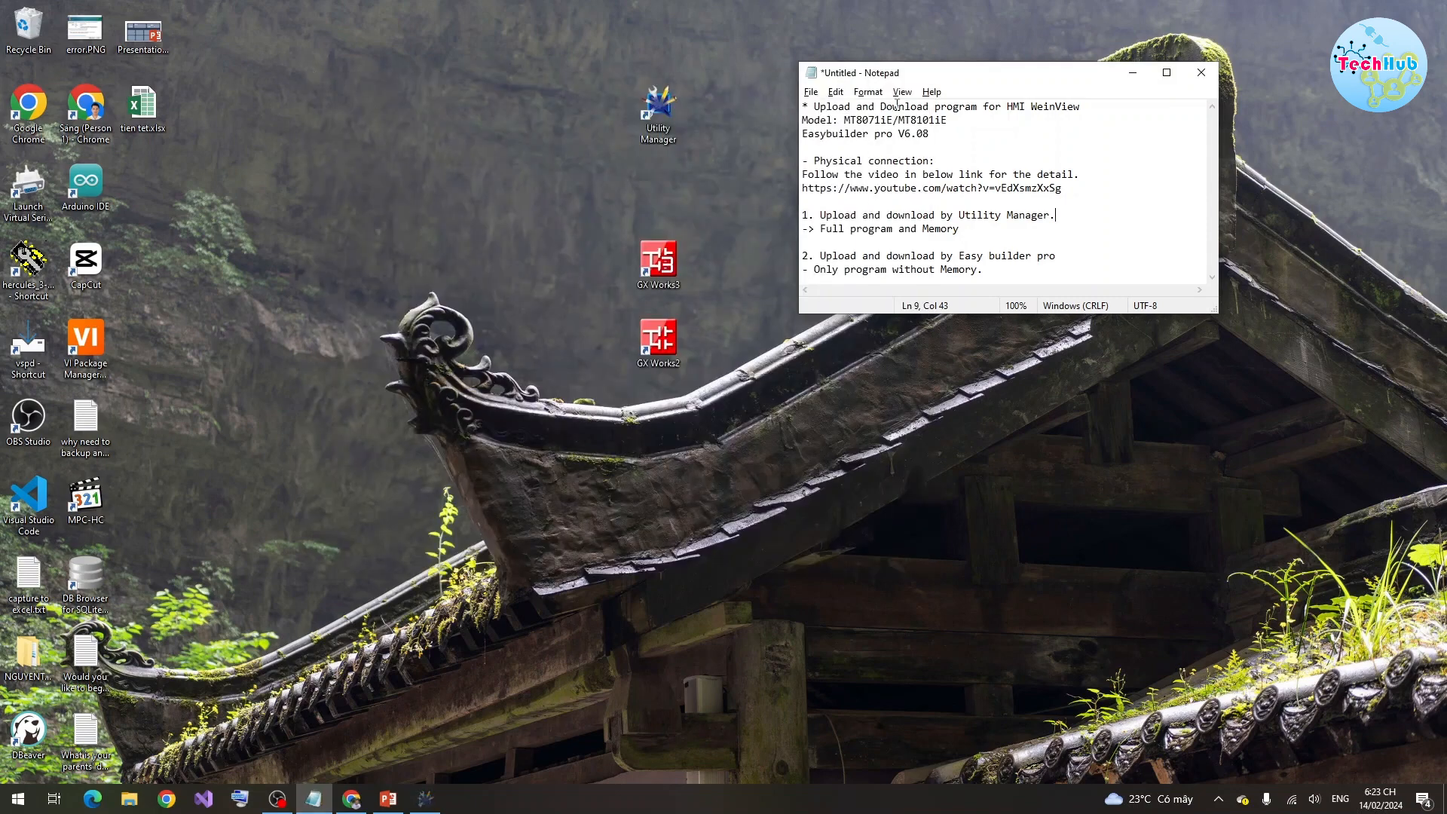